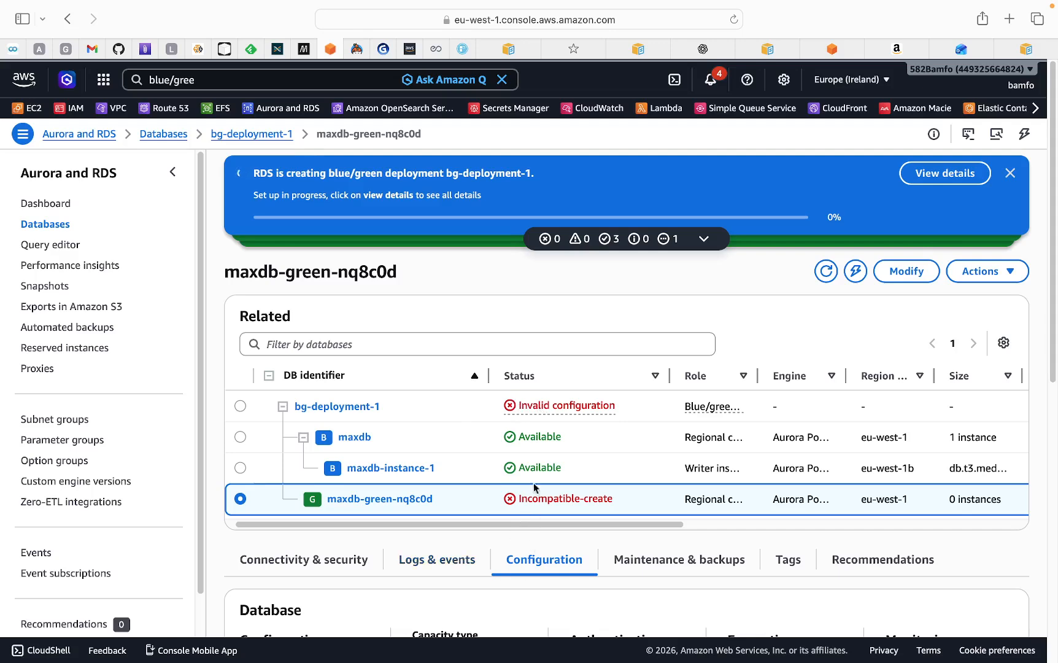
Look through the logs and events of the maxdb-green-nq8c0d cluster
scroll(533, 484, down, 2)
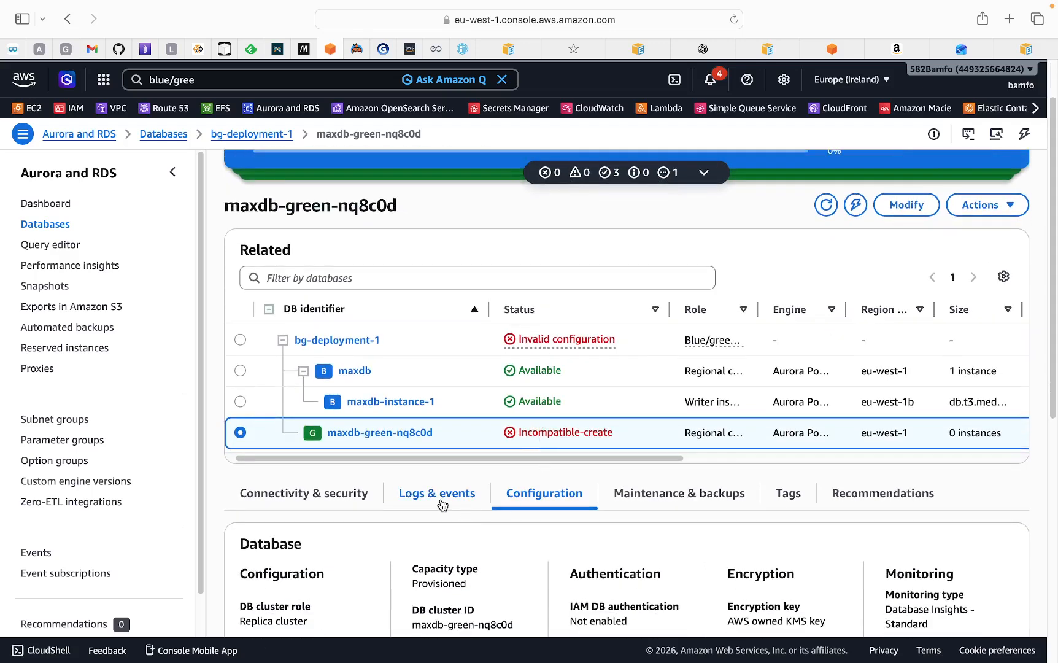
click(439, 500)
scroll(577, 415, down, 4)
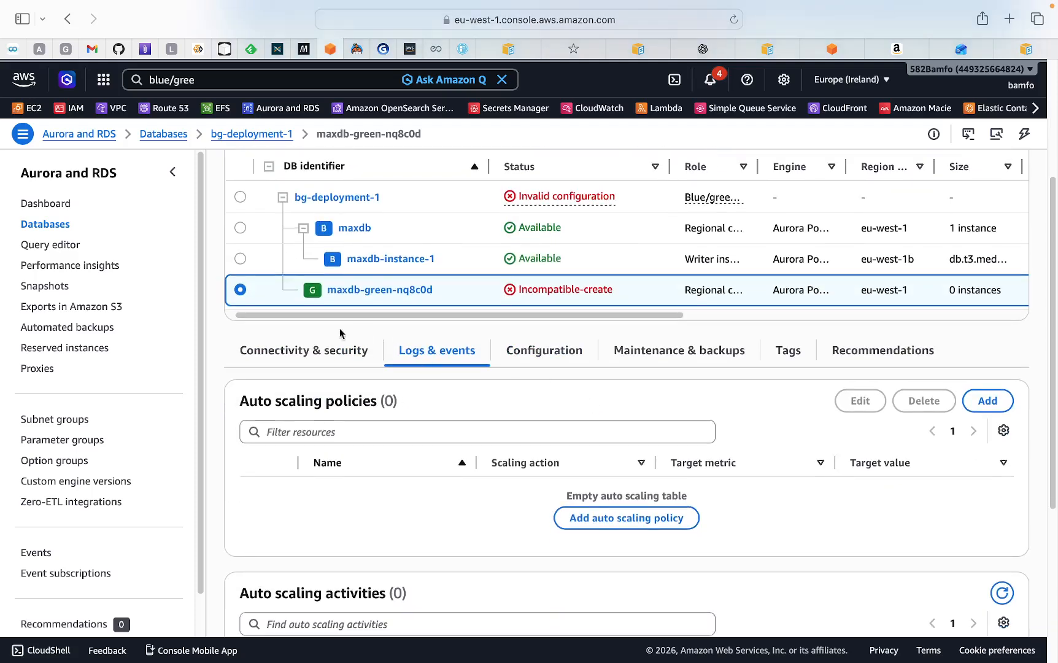
Select bg-deployment-1 and read the system notes of its recent events, highlighting the documentation link in the blue/green deployment's note
click(240, 197)
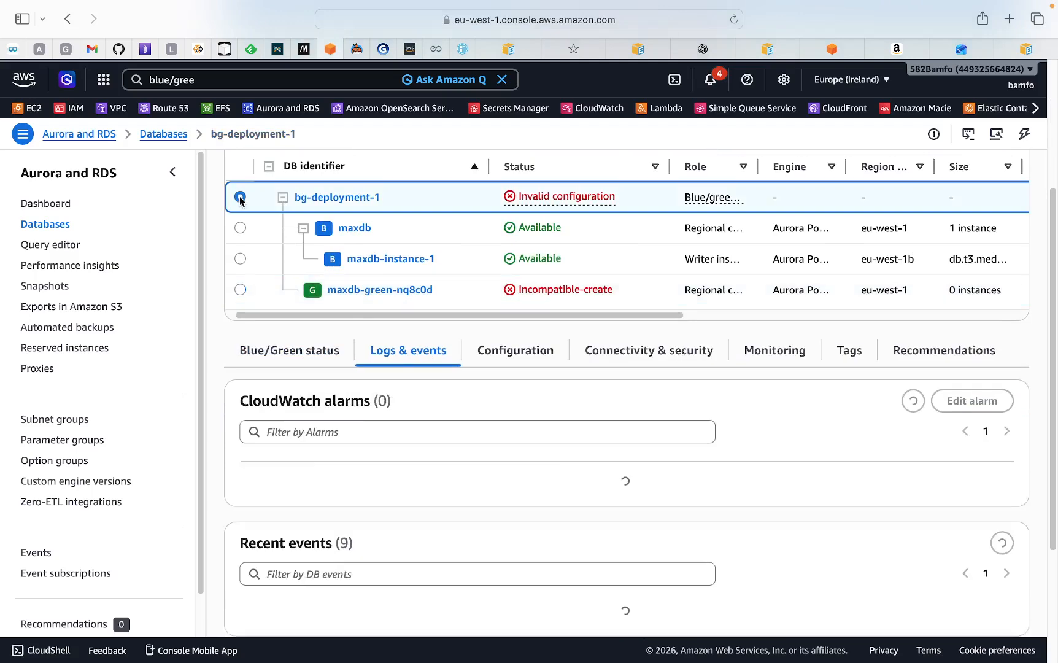
scroll(472, 418, down, 6)
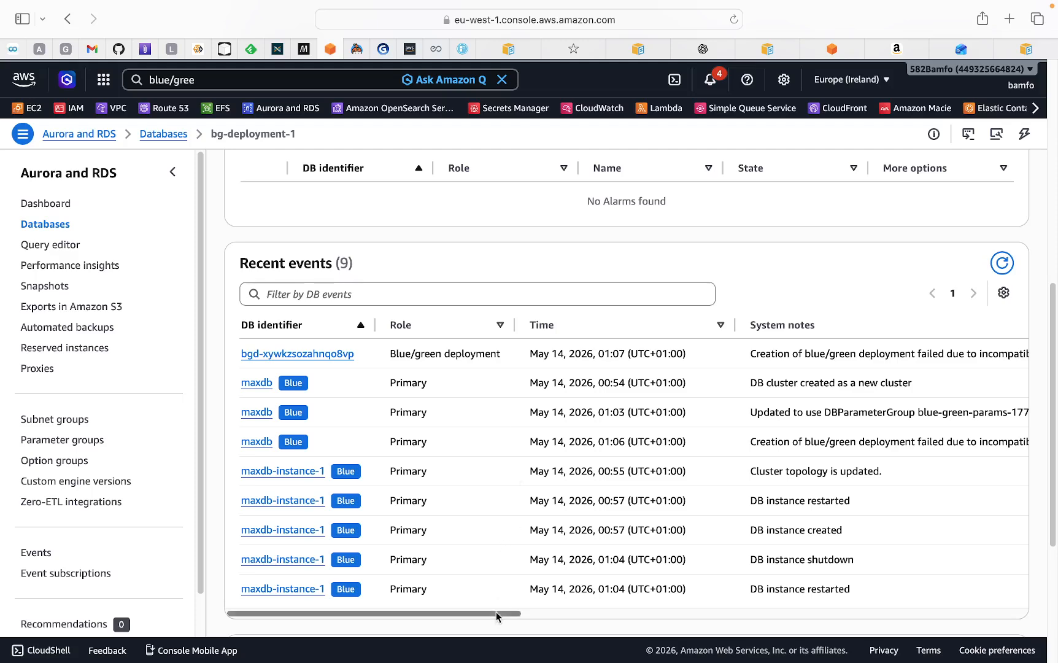
scroll(465, 442, up, 5)
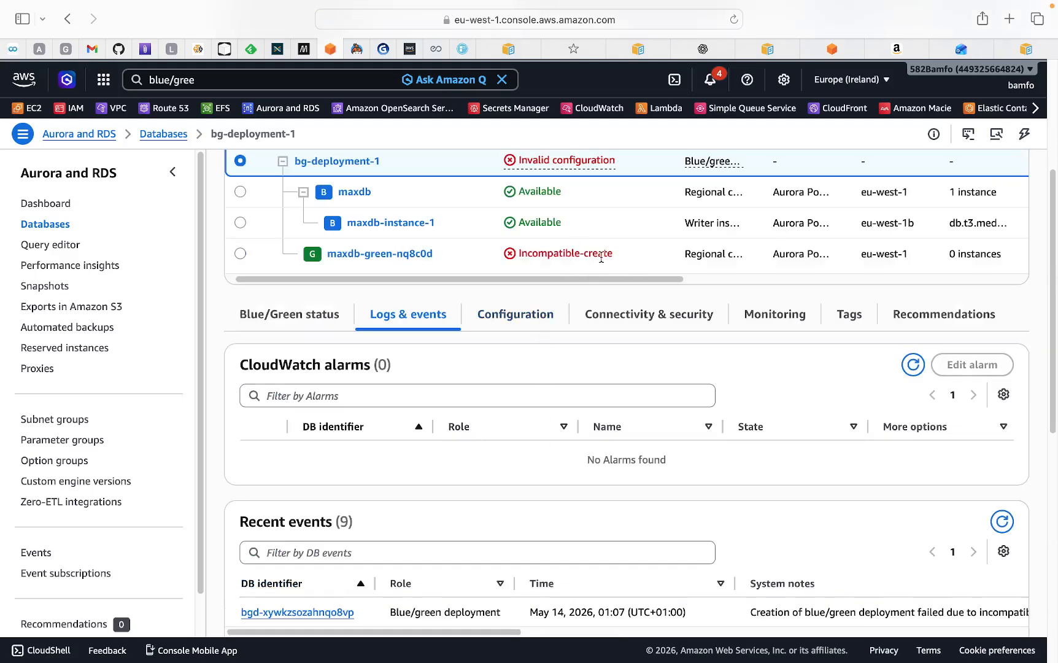
scroll(605, 254, up, 1)
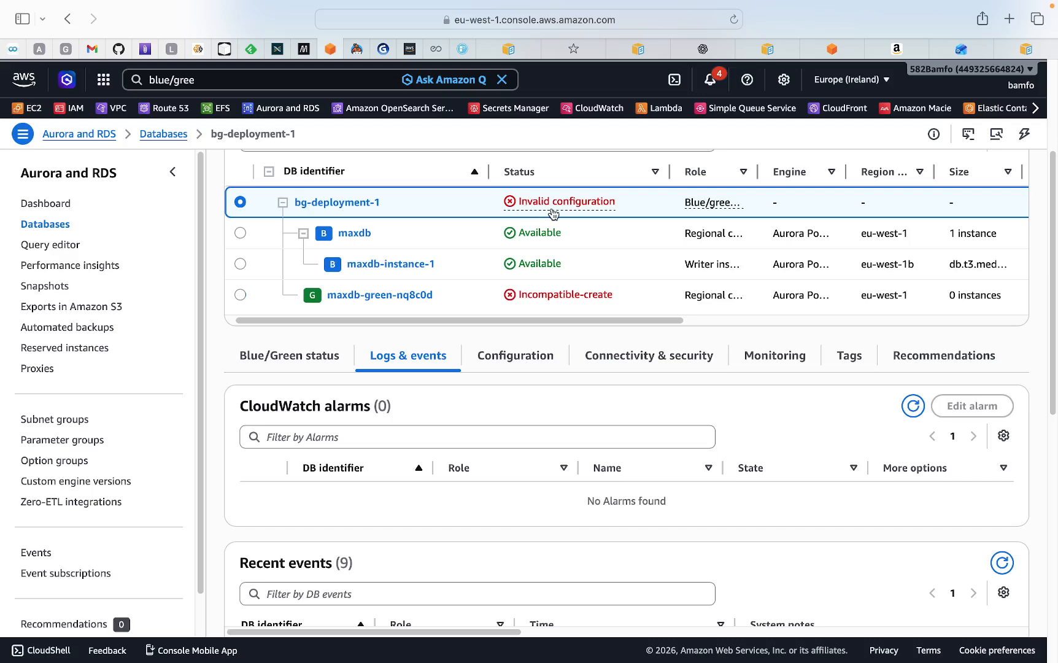
scroll(574, 468, down, 5)
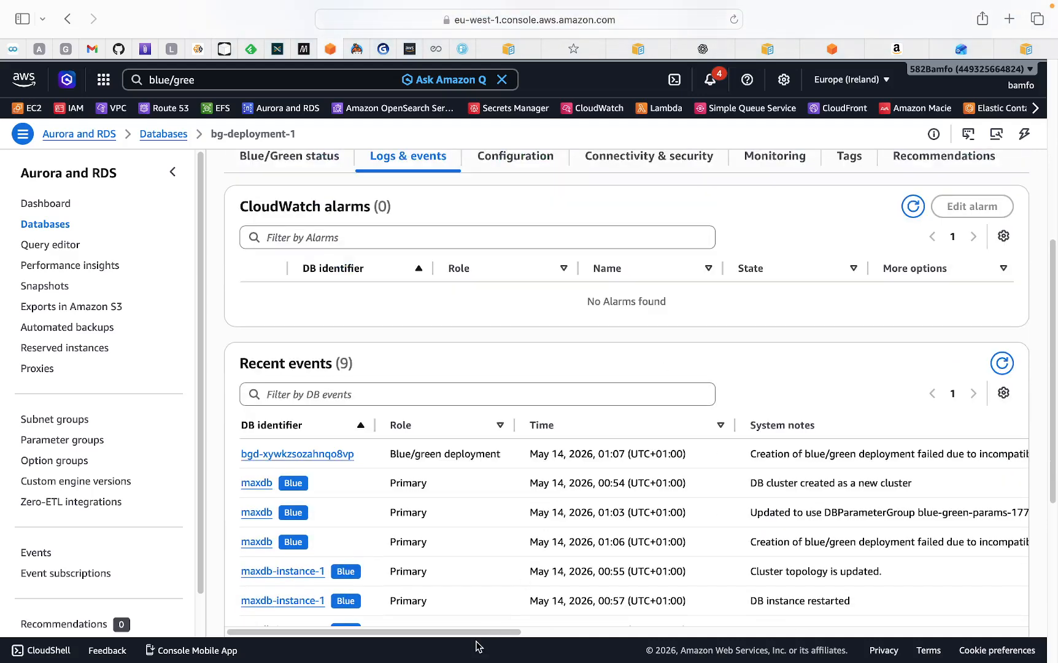
drag(484, 635, 570, 635)
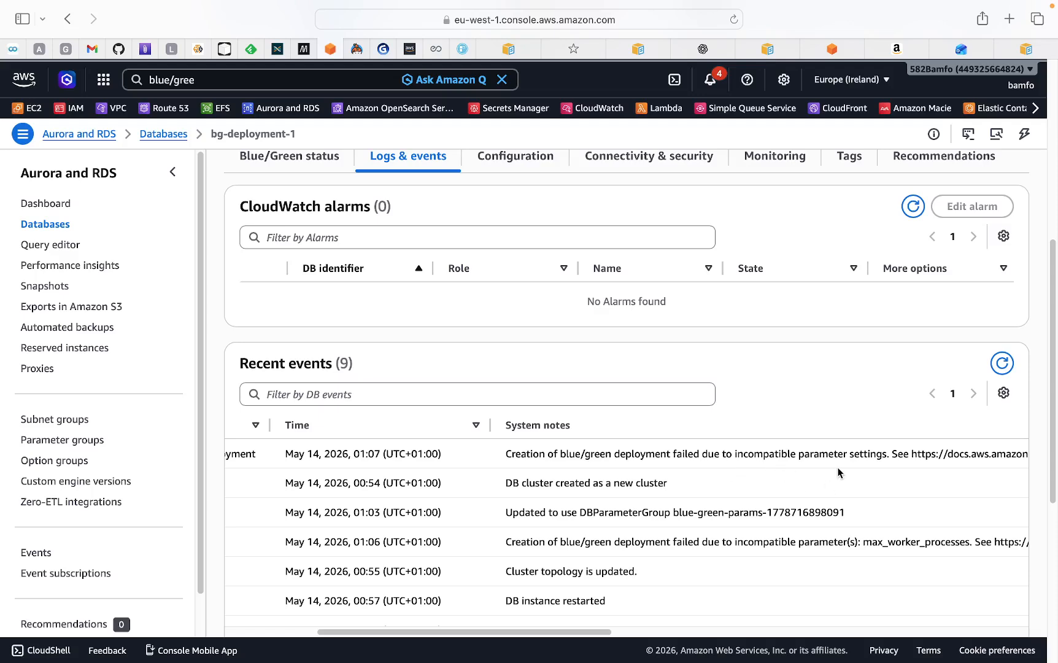
drag(577, 631, 654, 631)
drag(700, 456, 775, 465)
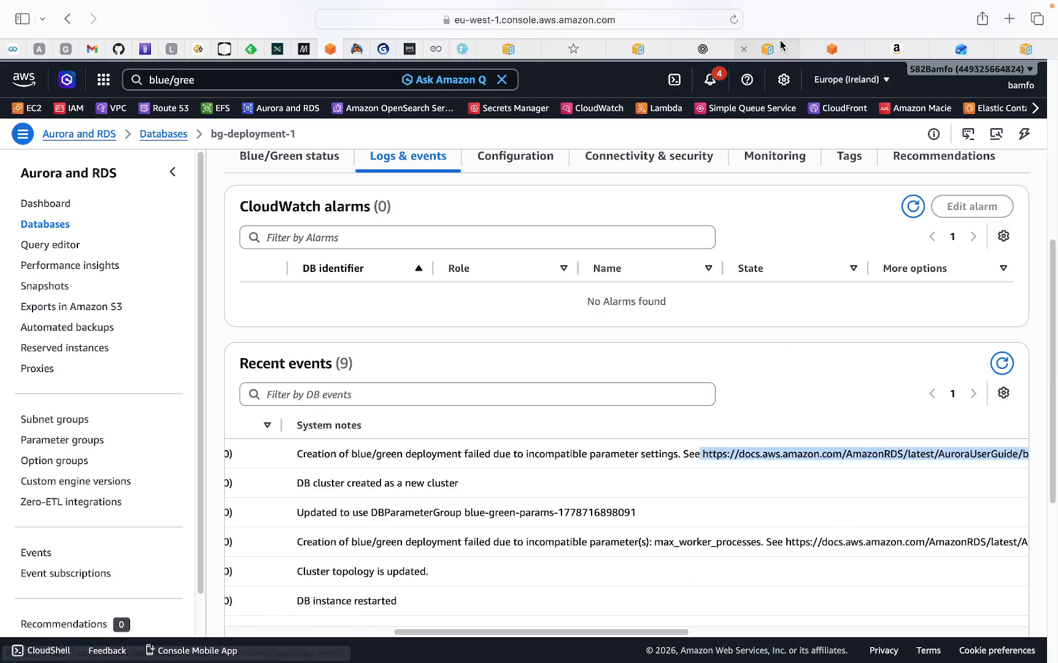
Switch to the Aurora user guide and read which parameters are needed to prepare an Aurora PostgreSQL DB cluster for a blue/green deployment
click(1031, 48)
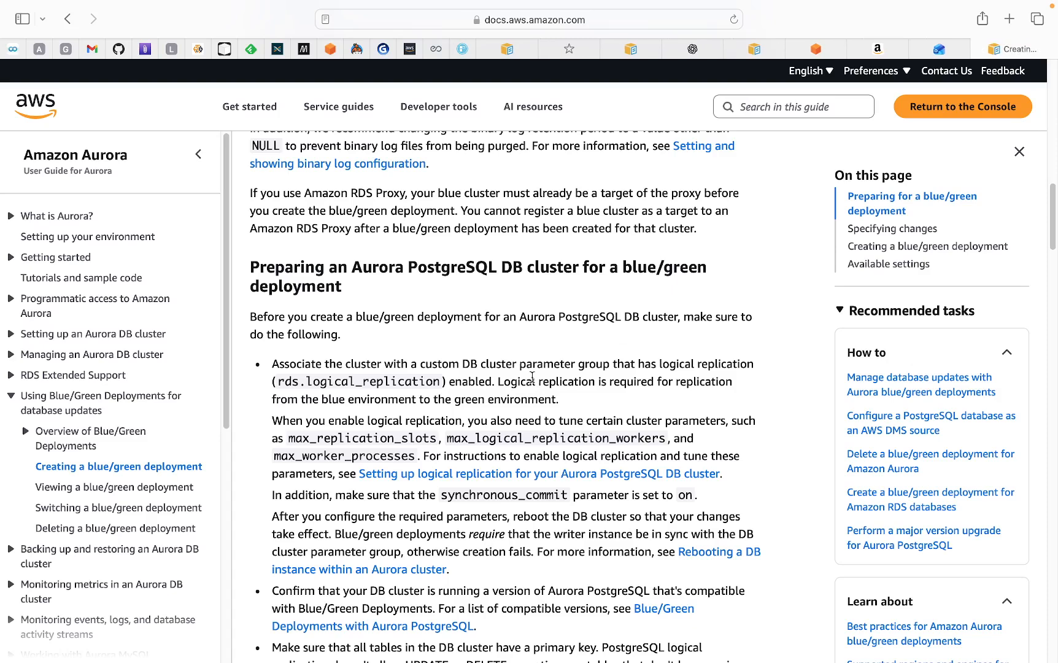
scroll(436, 346, down, 3)
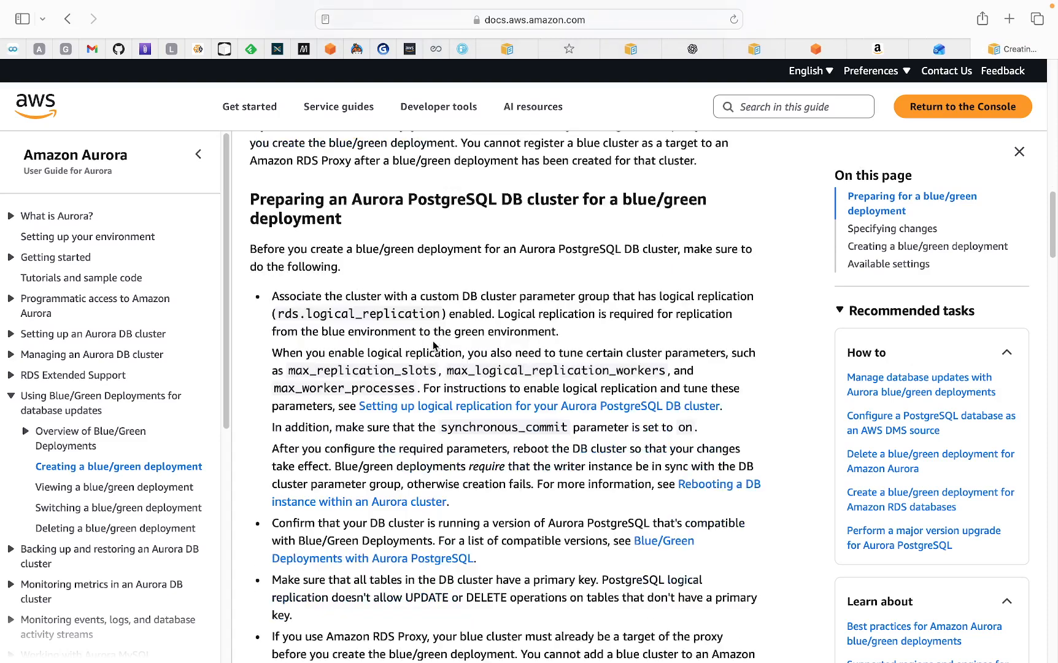
scroll(434, 336, up, 1)
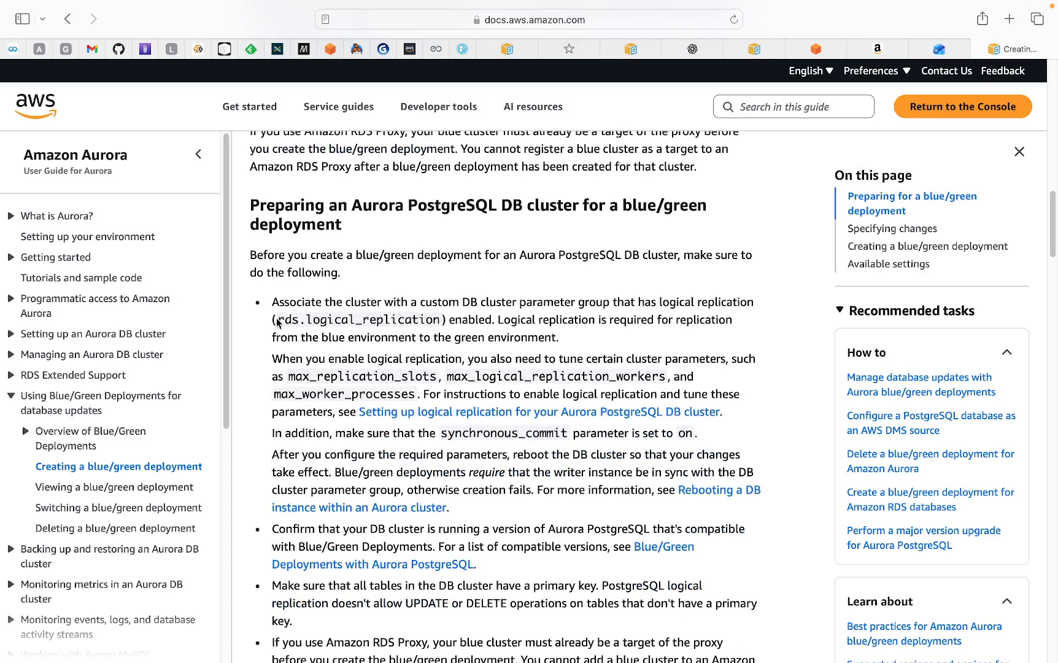
drag(278, 321, 437, 322)
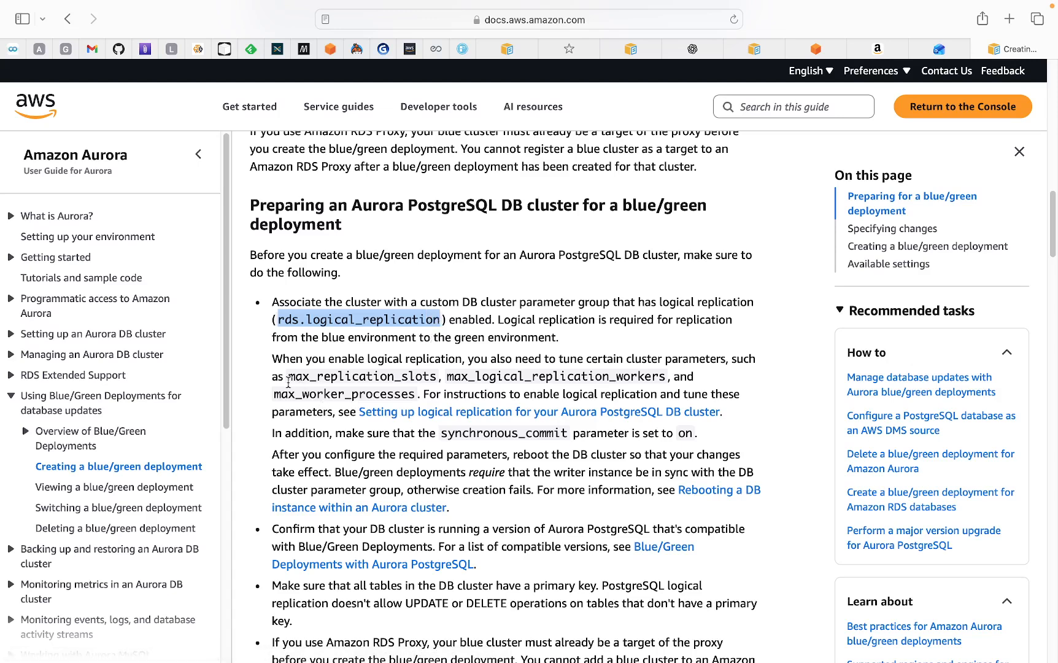
drag(288, 379, 651, 378)
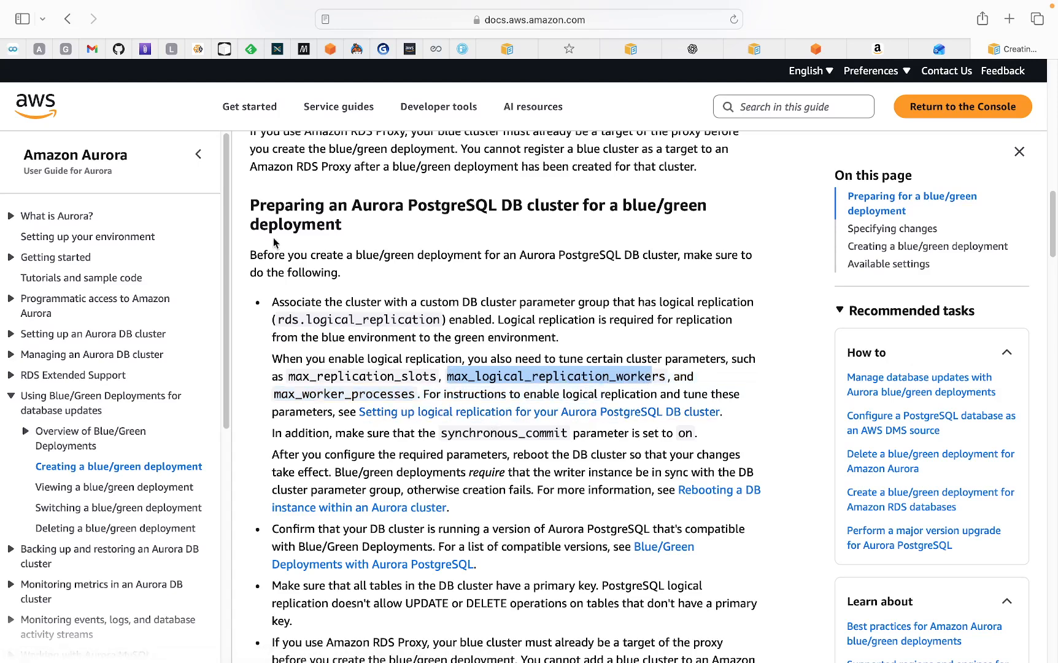
click(253, 200)
drag(255, 199, 306, 294)
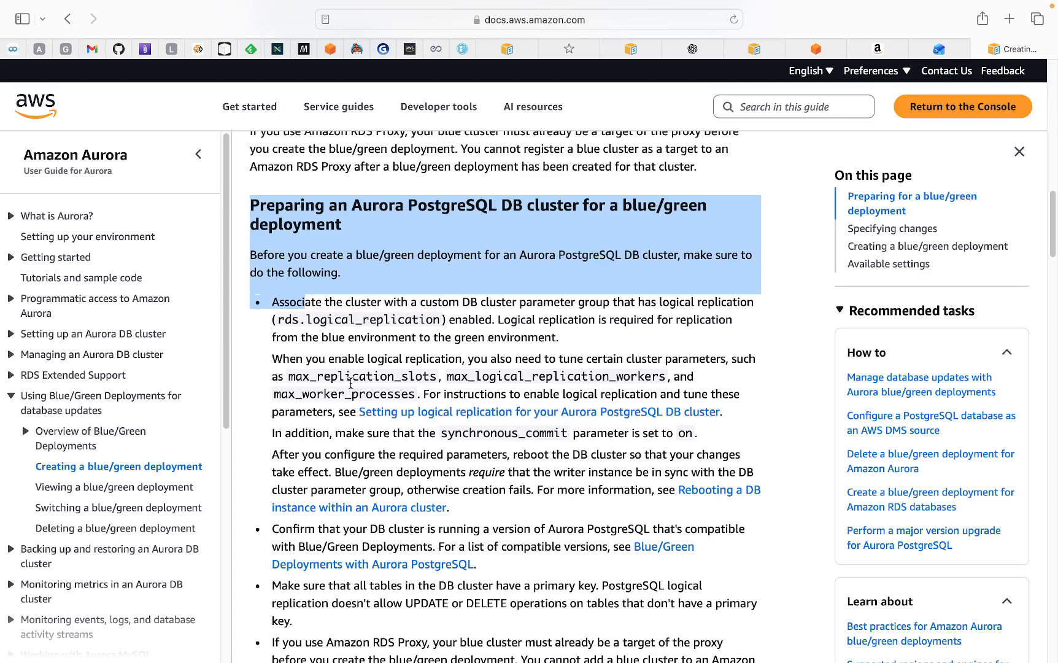
Return to the RDS console and review the related databases and statuses of bg-deployment-1
click(332, 49)
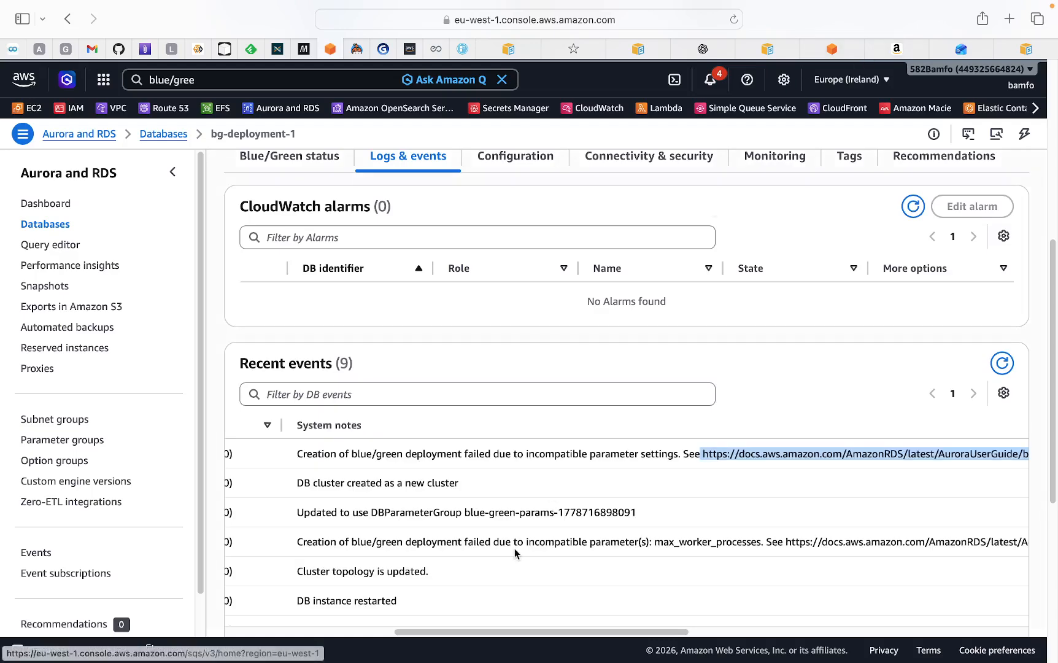
scroll(416, 428, up, 6)
scroll(408, 371, down, 1)
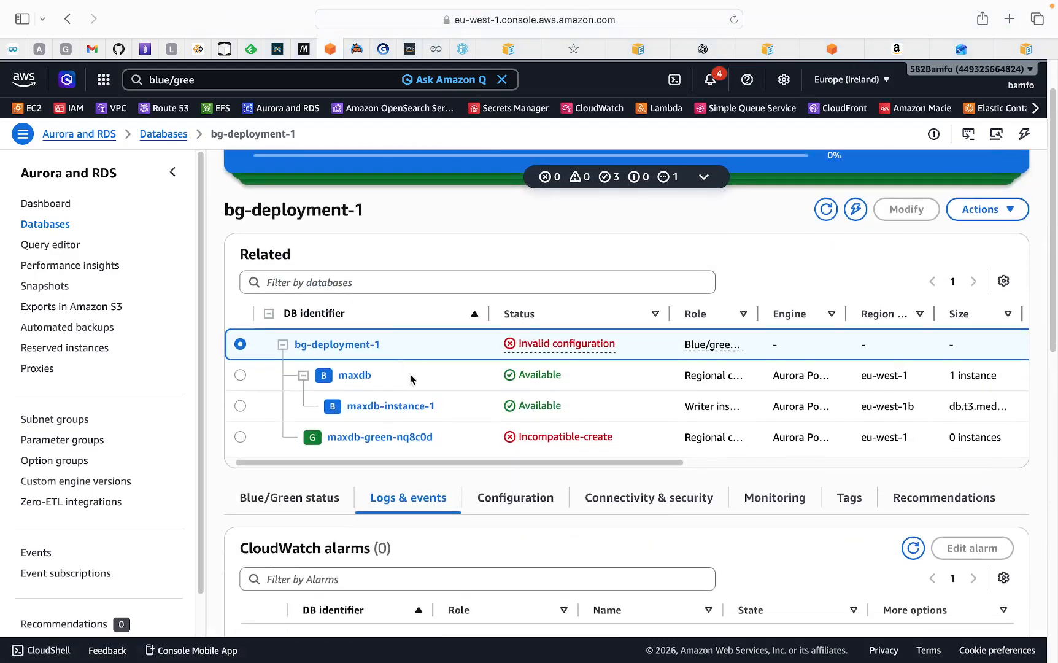
scroll(420, 402, up, 1)
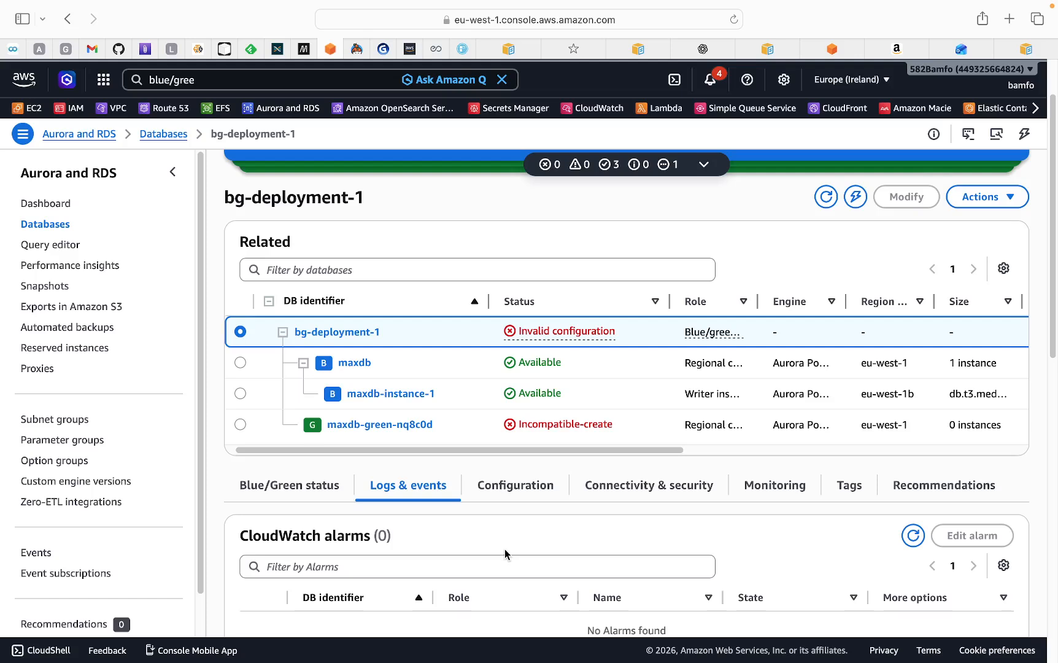
scroll(503, 534, down, 1)
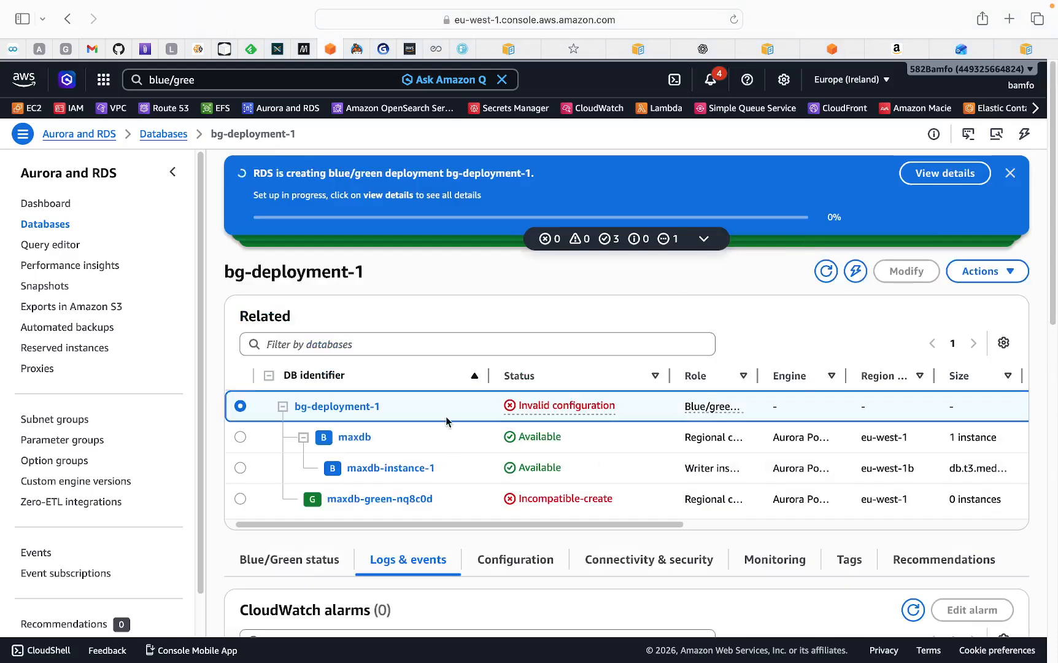
click(980, 279)
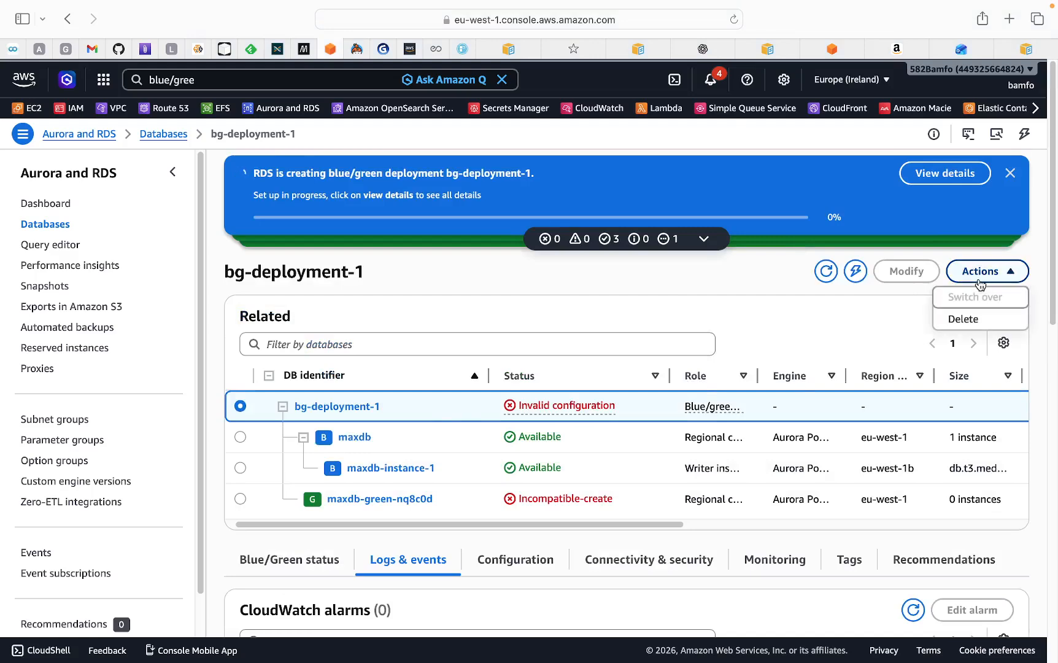
click(525, 337)
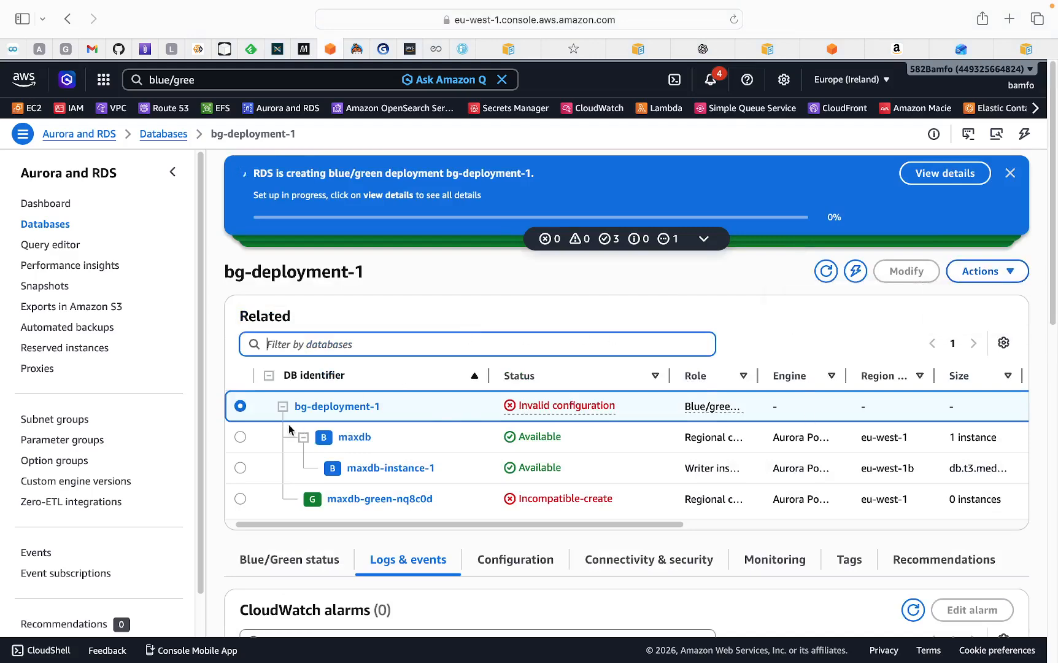
click(240, 407)
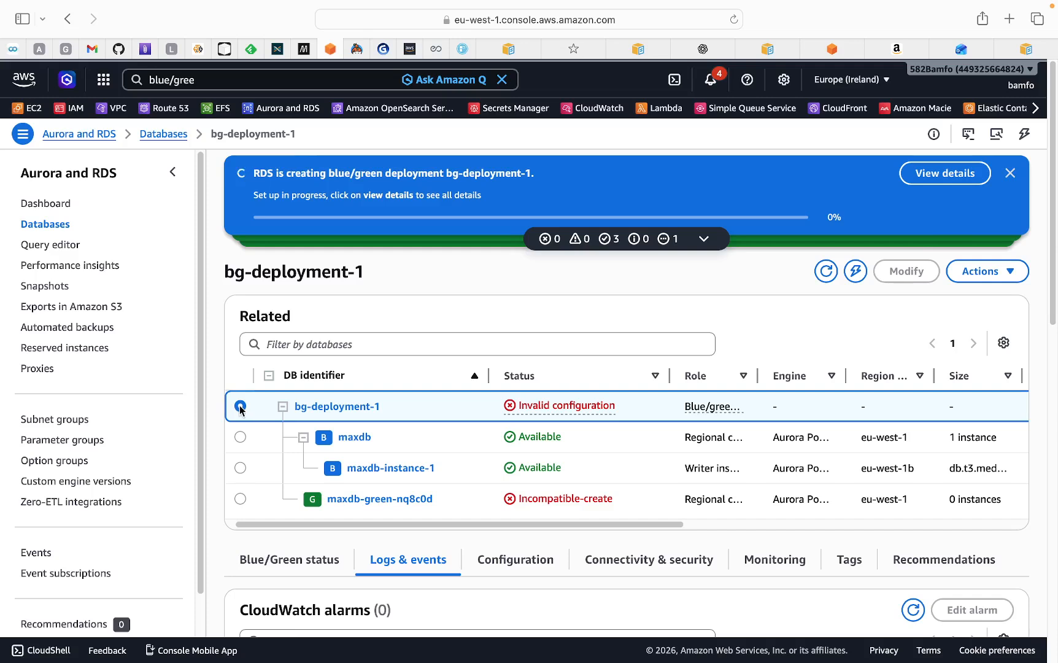
Try to delete the maxdb-green-nq8c0d cluster without a final snapshot or retained automated backups, acknowledging the backup loss and confirming with "delete me"
click(240, 499)
click(986, 273)
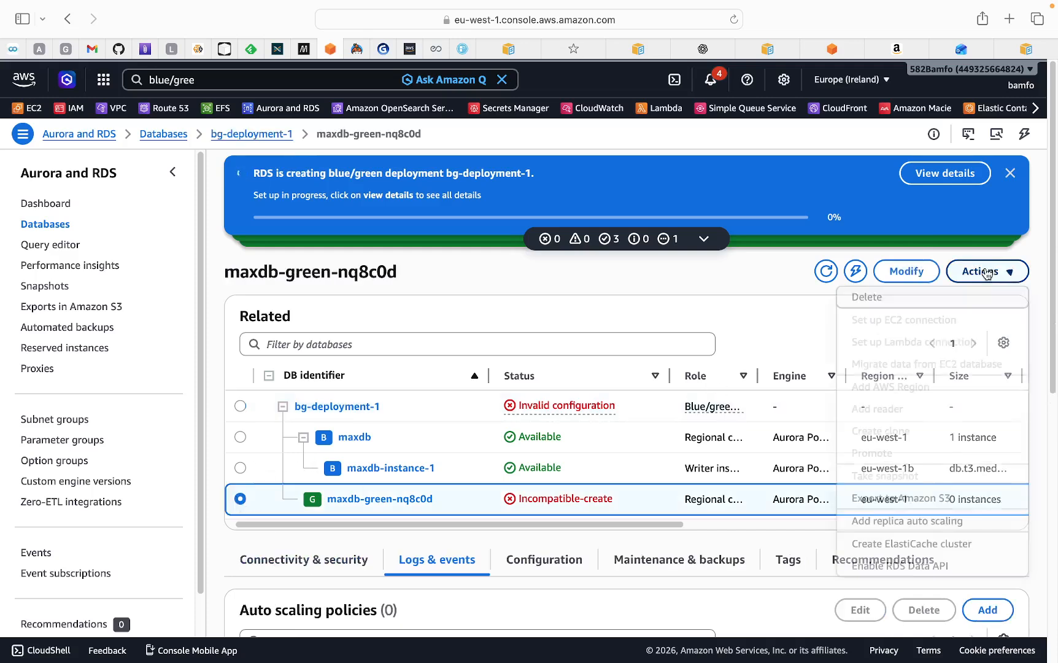
click(865, 301)
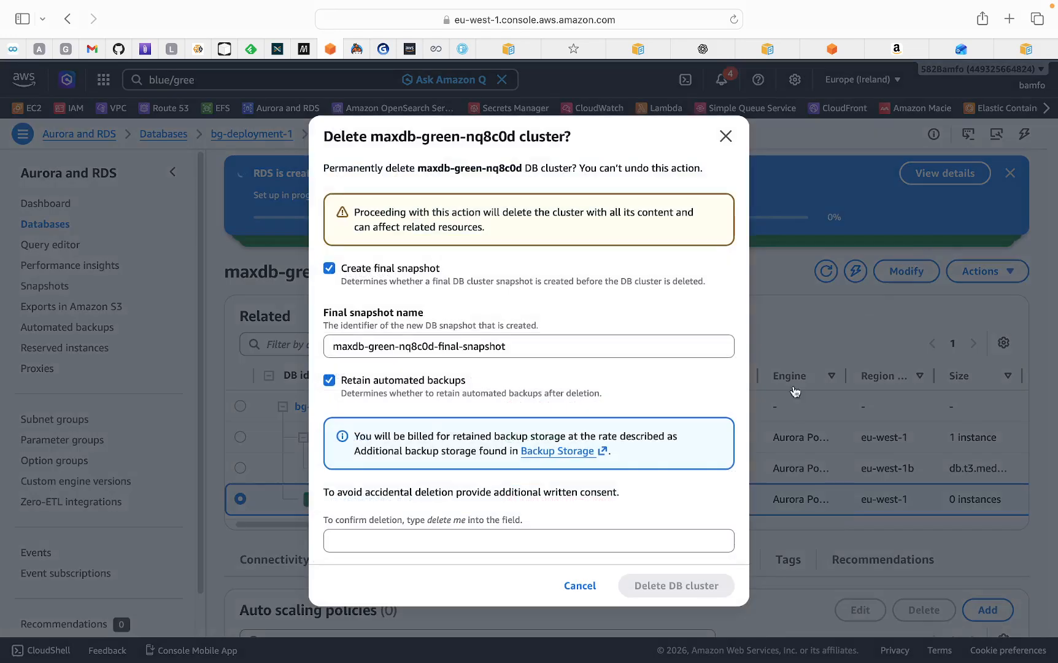
click(329, 269)
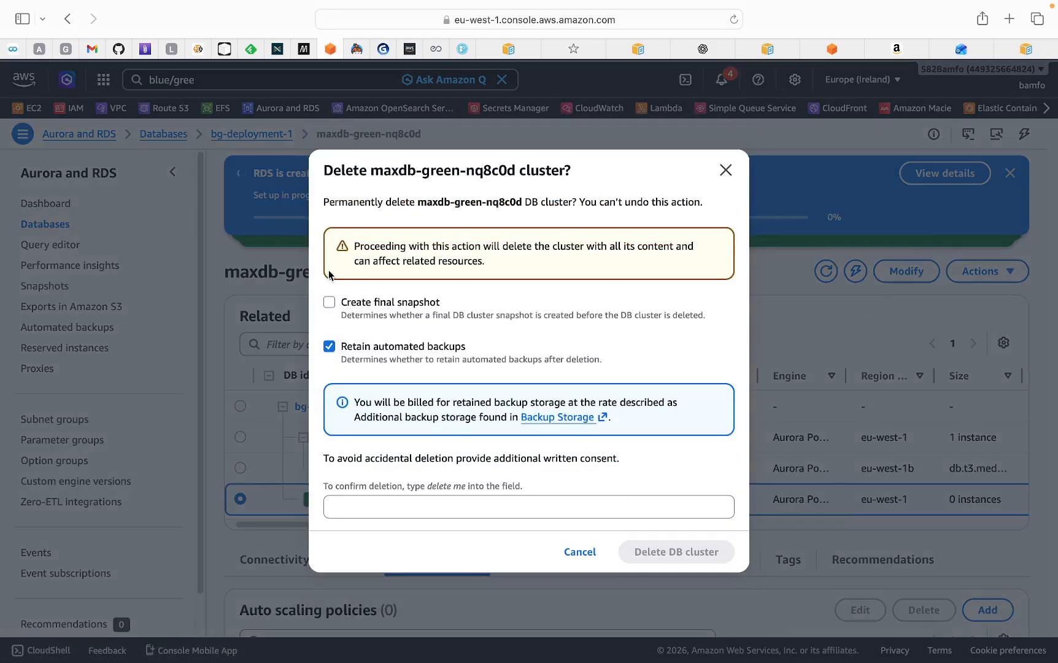
click(330, 346)
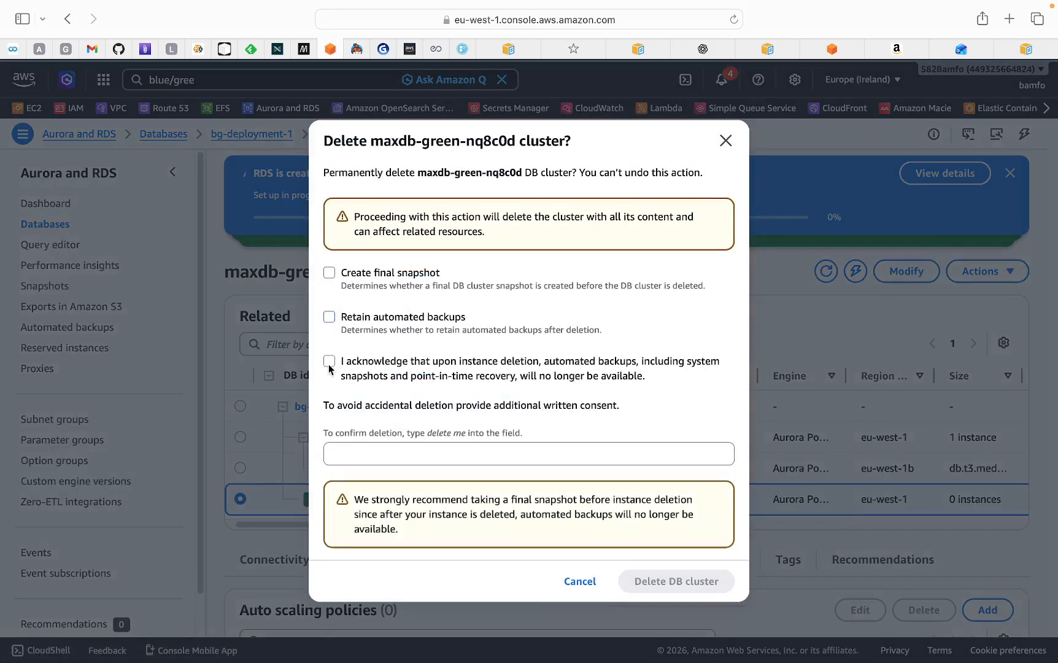
click(330, 362)
click(391, 455)
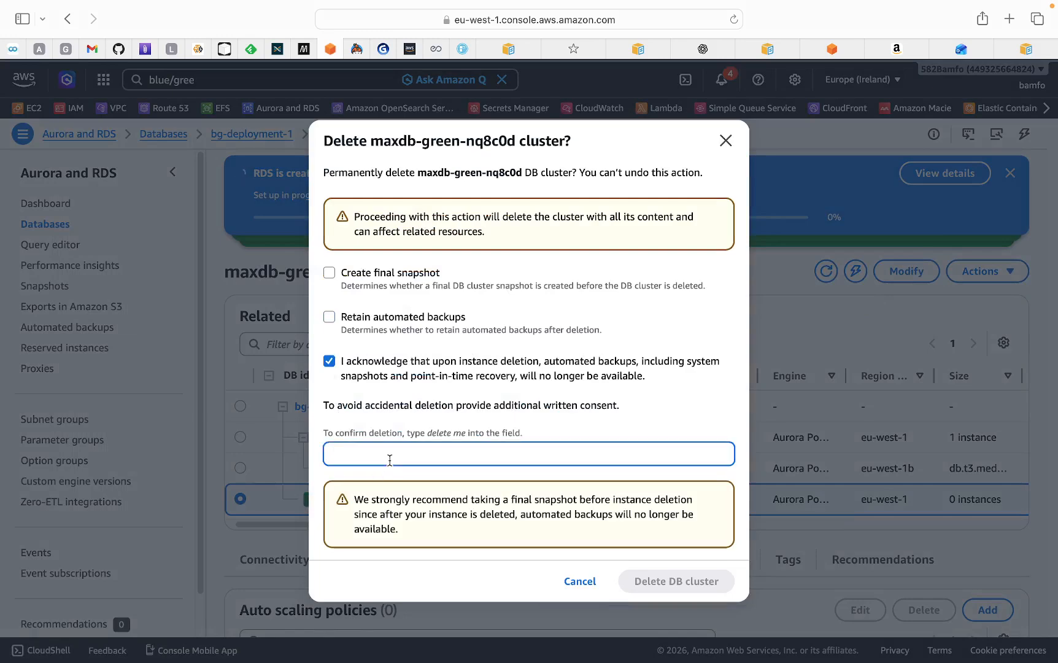
text(delet)
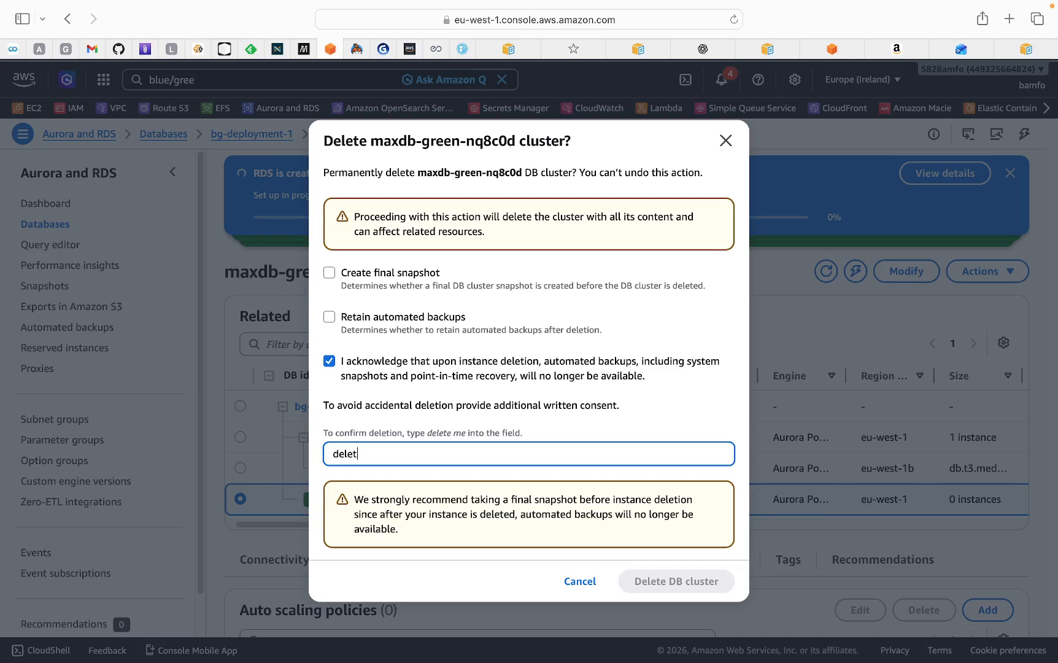
text(e me)
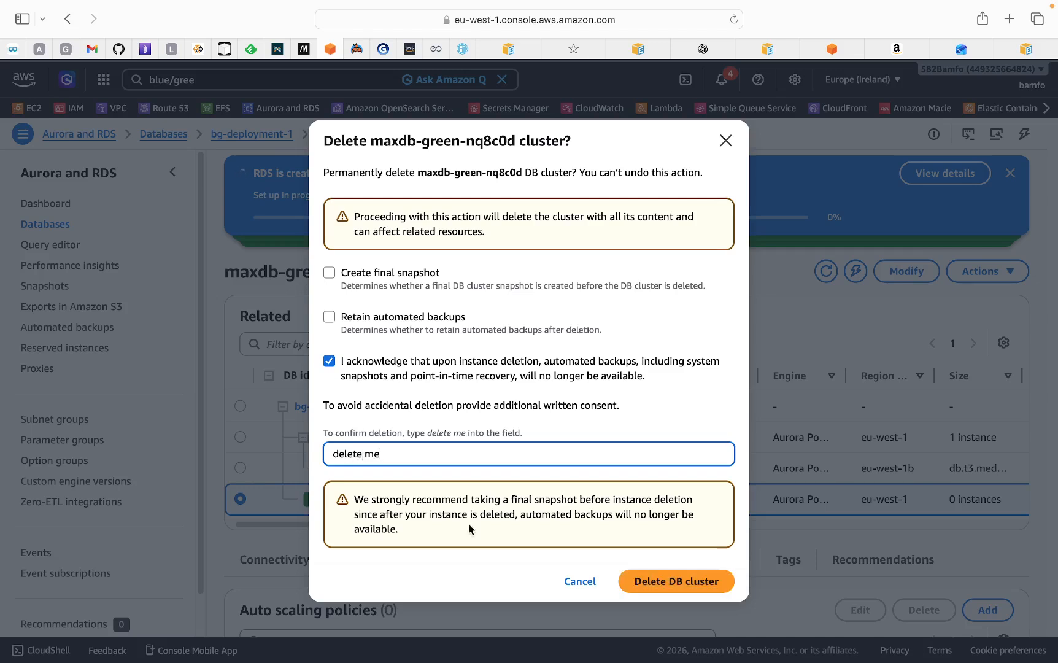
click(675, 581)
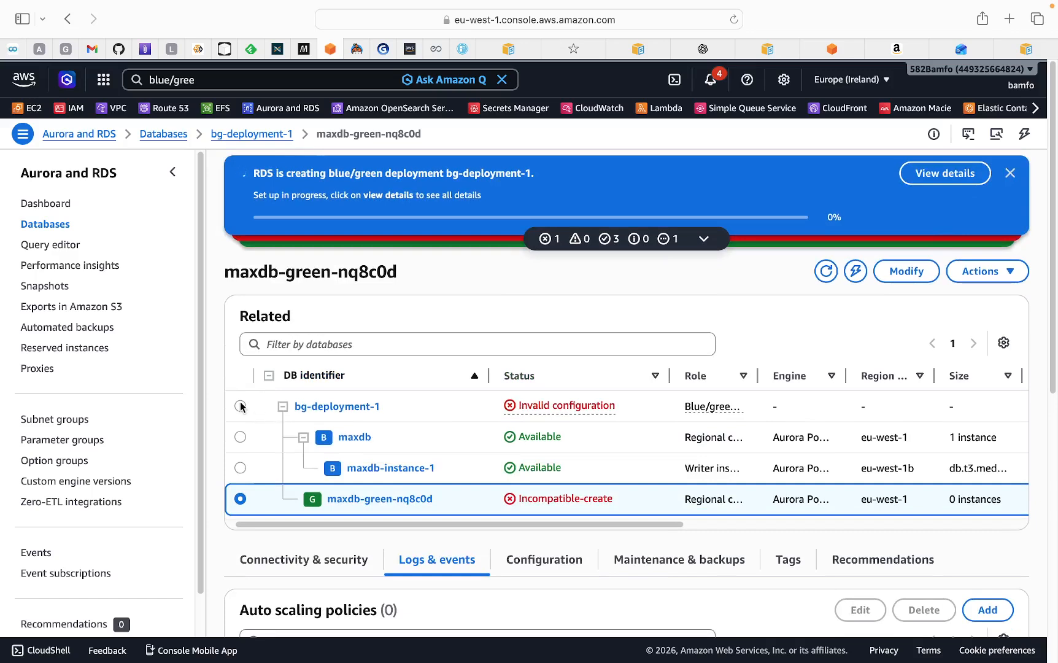
Delete the blue/green deployment bg-deployment-1 together with its green databases, confirming with "delete me", and dismiss the deletion notification
click(240, 406)
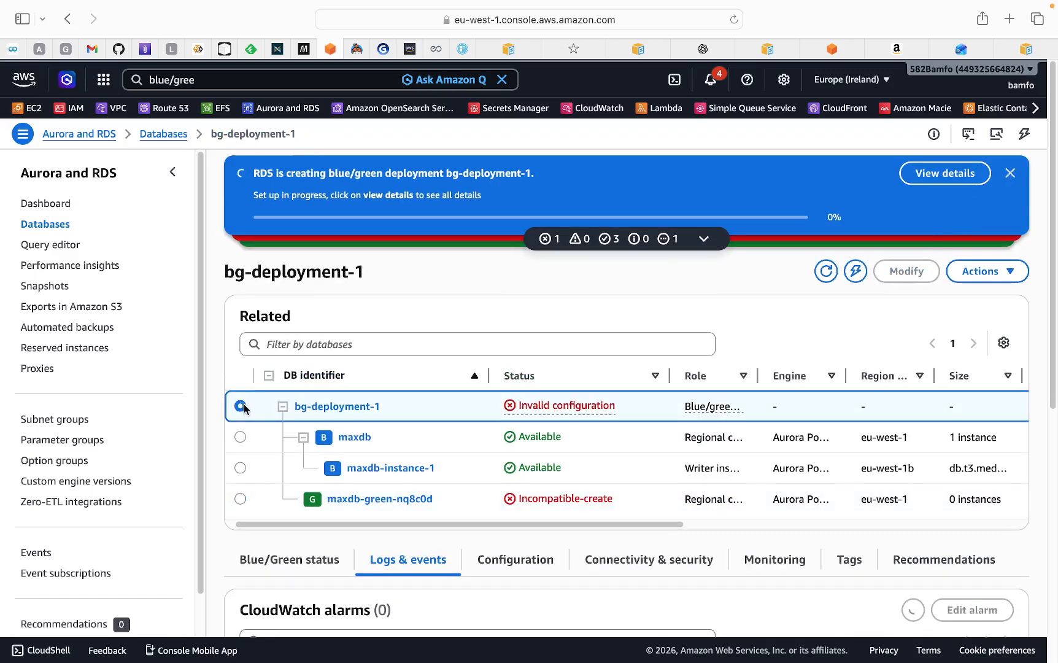
click(983, 274)
click(962, 318)
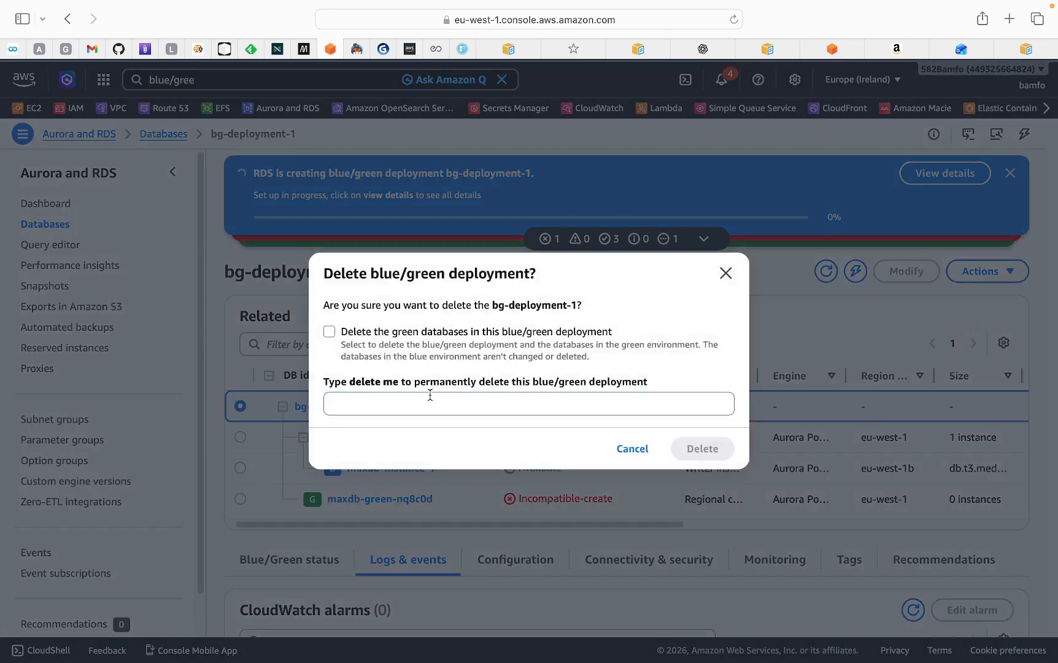
click(430, 395)
click(330, 331)
click(414, 408)
text(de)
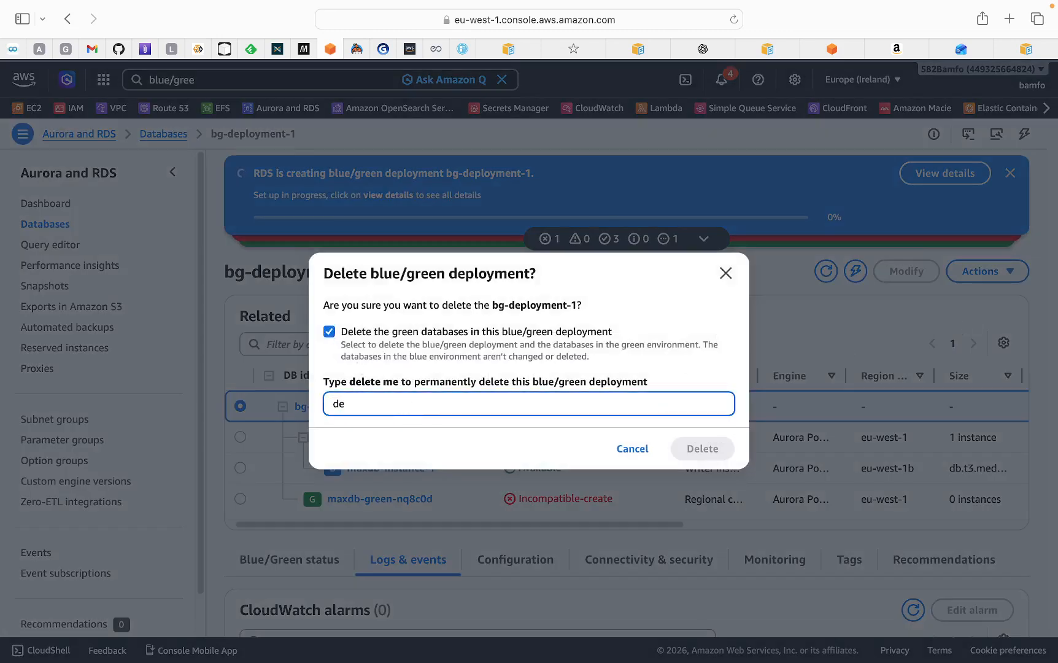
text(ete me)
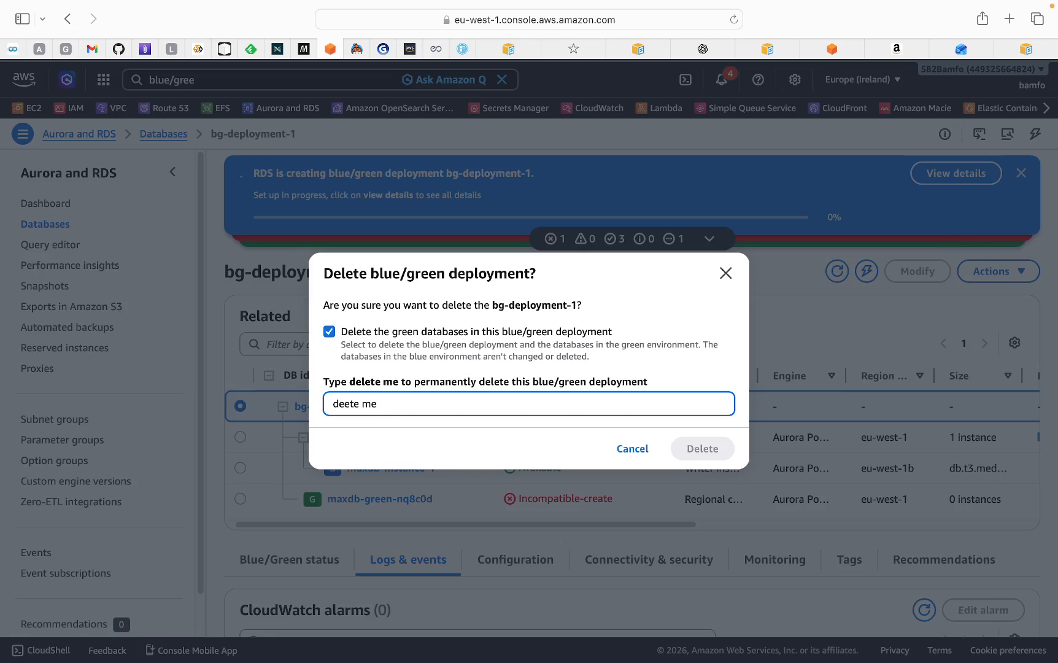
key(BackSpace)
key(BackSpace)
key(BackSpace)
key(BackSpace)
key(BackSpace)
key(BackSpace)
text(lete me)
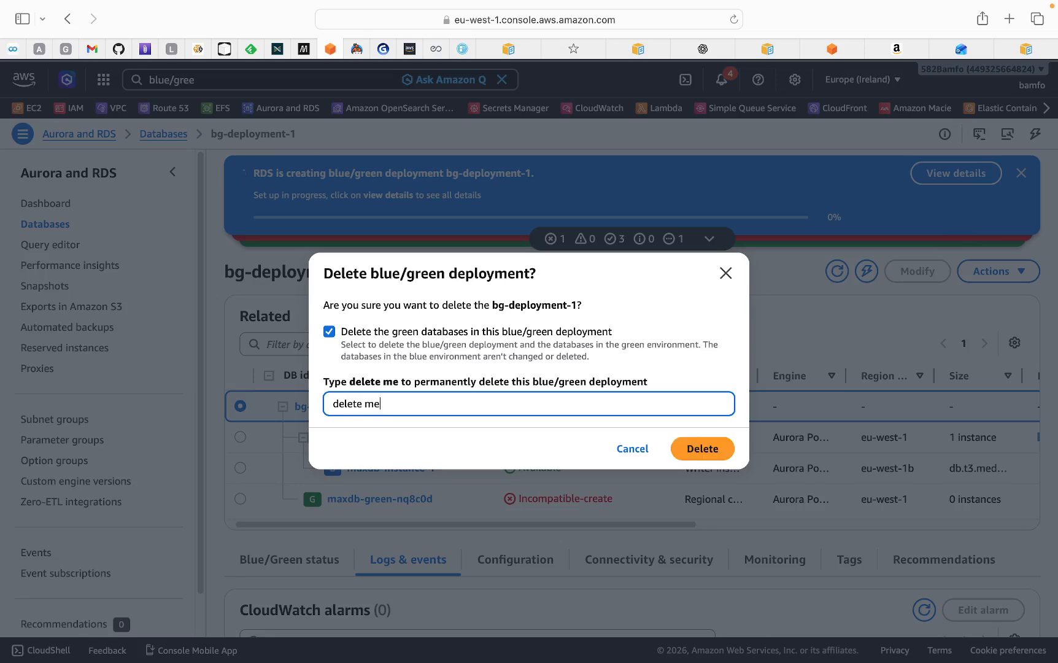
click(714, 451)
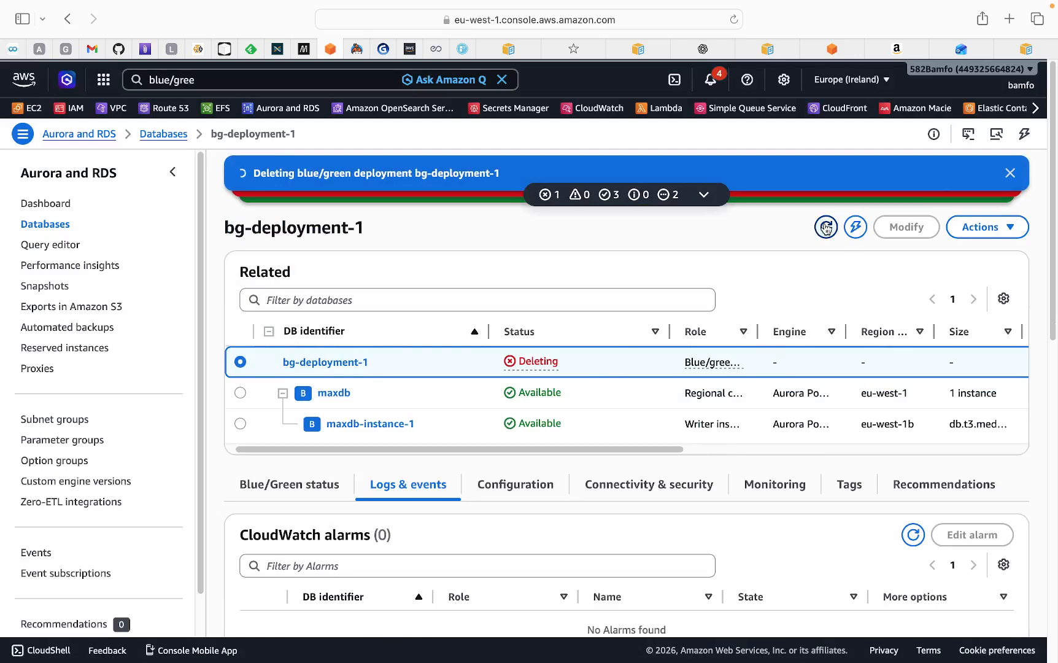
click(1009, 173)
click(1008, 174)
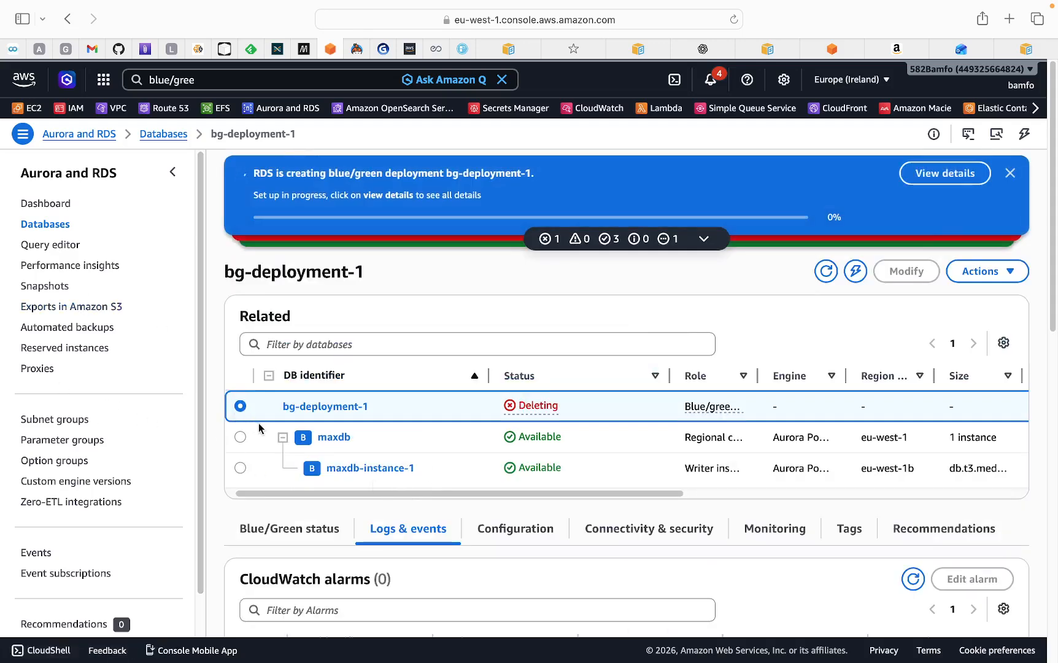
Start a new custom parameter group with max-test-blue as both its name and description
click(84, 446)
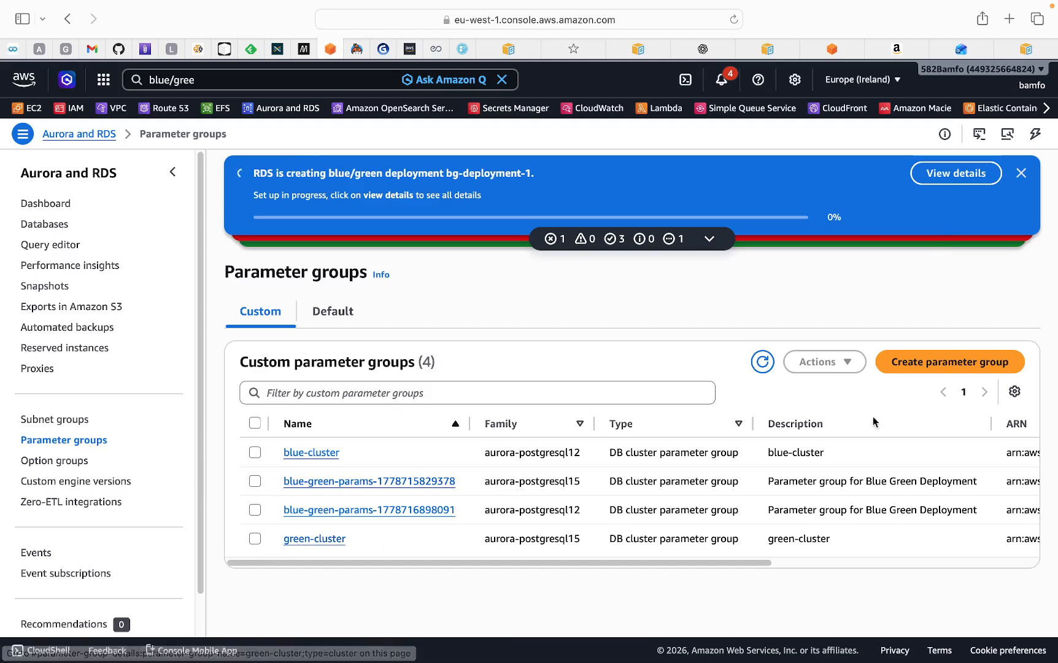
click(944, 367)
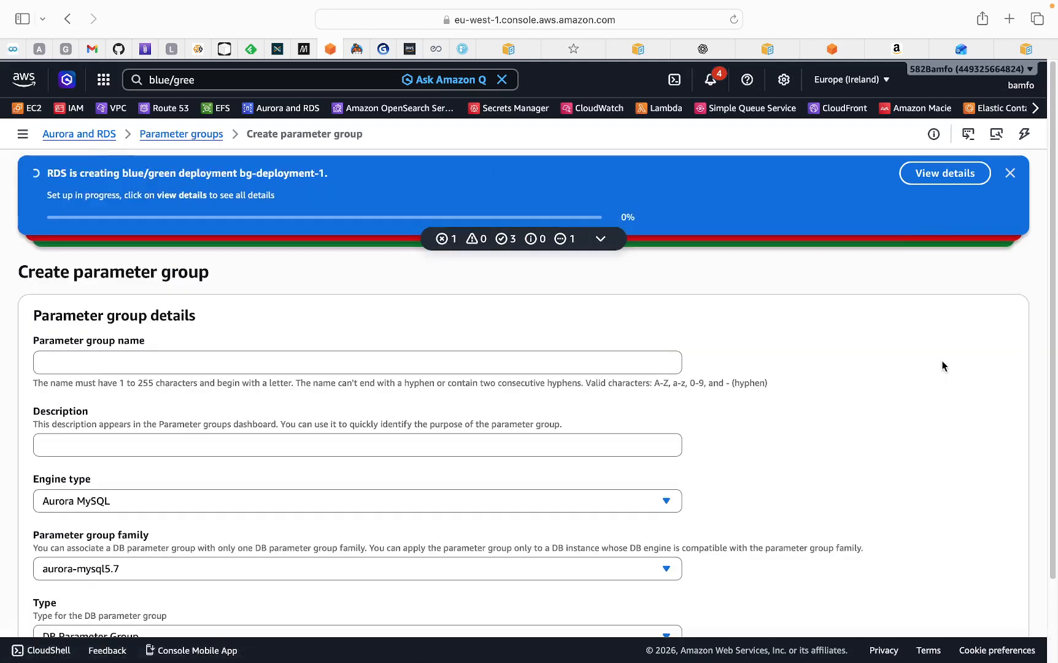
click(104, 365)
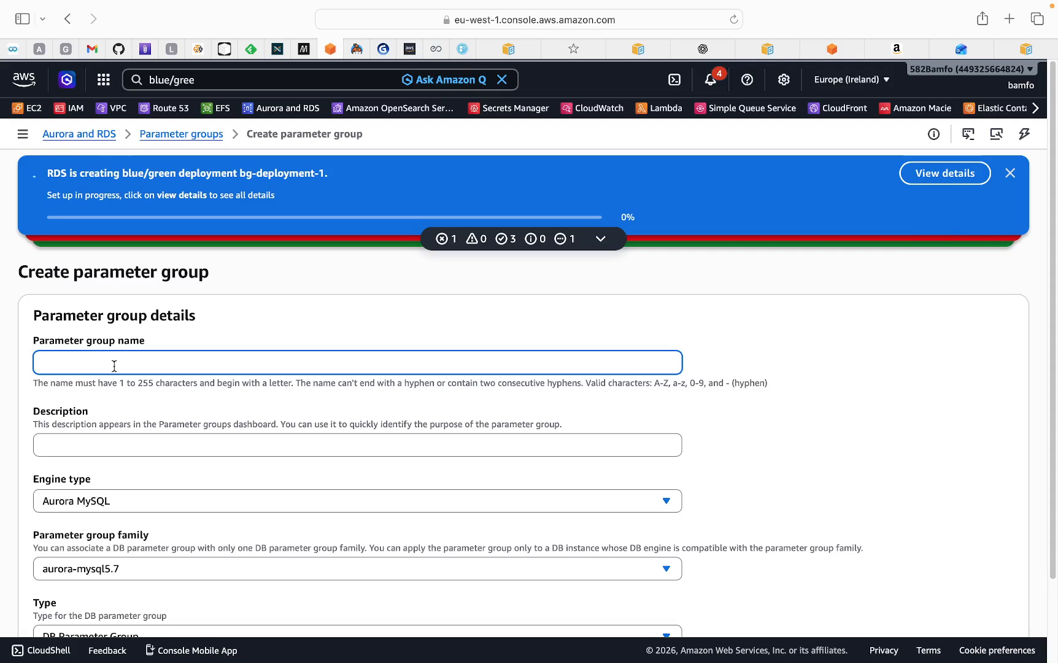
text(max-test-blue)
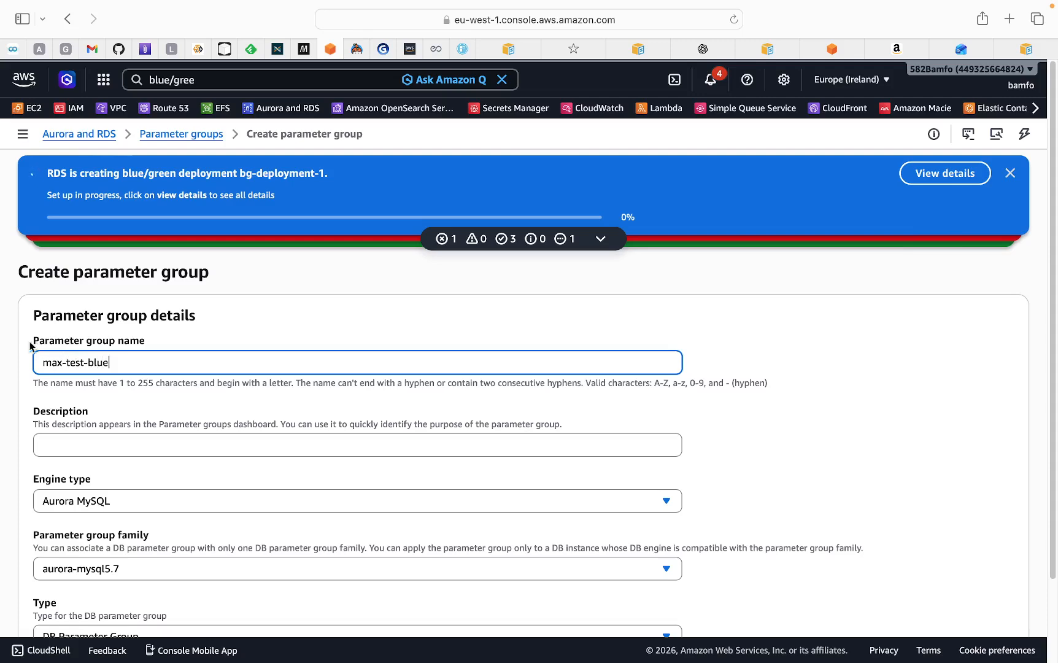
drag(130, 367, 16, 358)
right_click(79, 358)
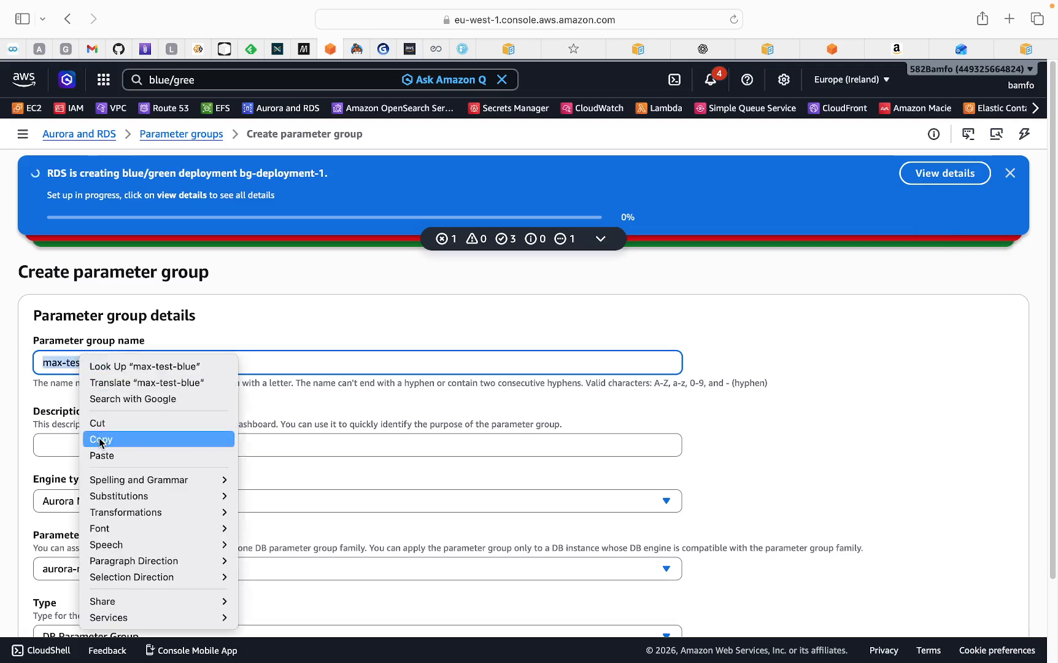
click(100, 437)
click(75, 446)
right_click(75, 446)
click(92, 484)
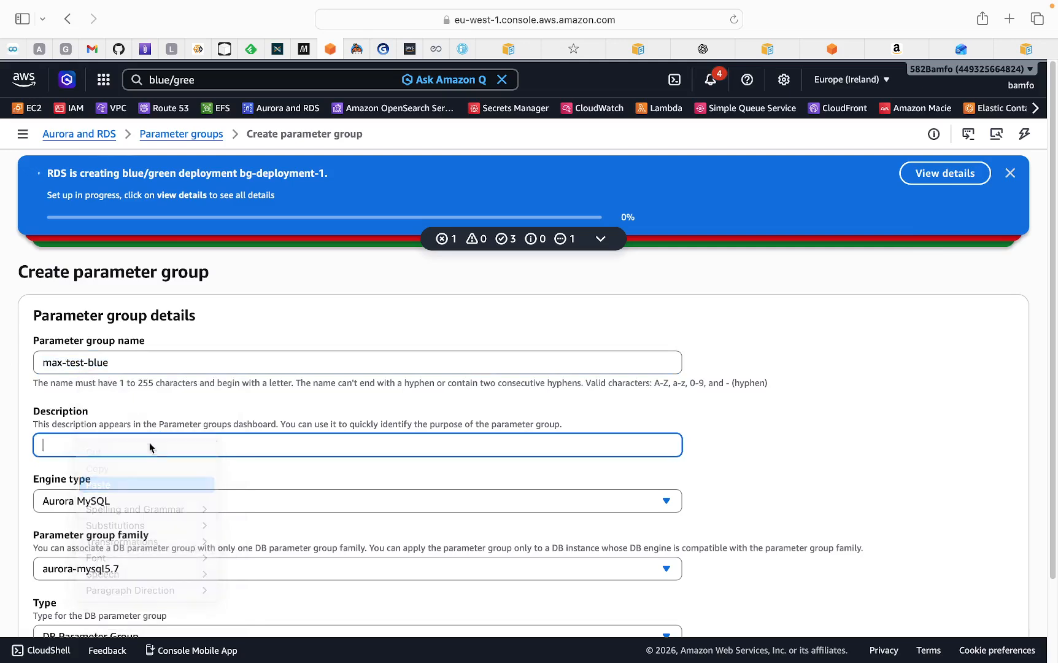
Create the max-test-blue group with engine type Aurora PostgreSQL, family aurora-postgresql12 and type DB Cluster Parameter Group
scroll(147, 466, down, 1)
click(111, 486)
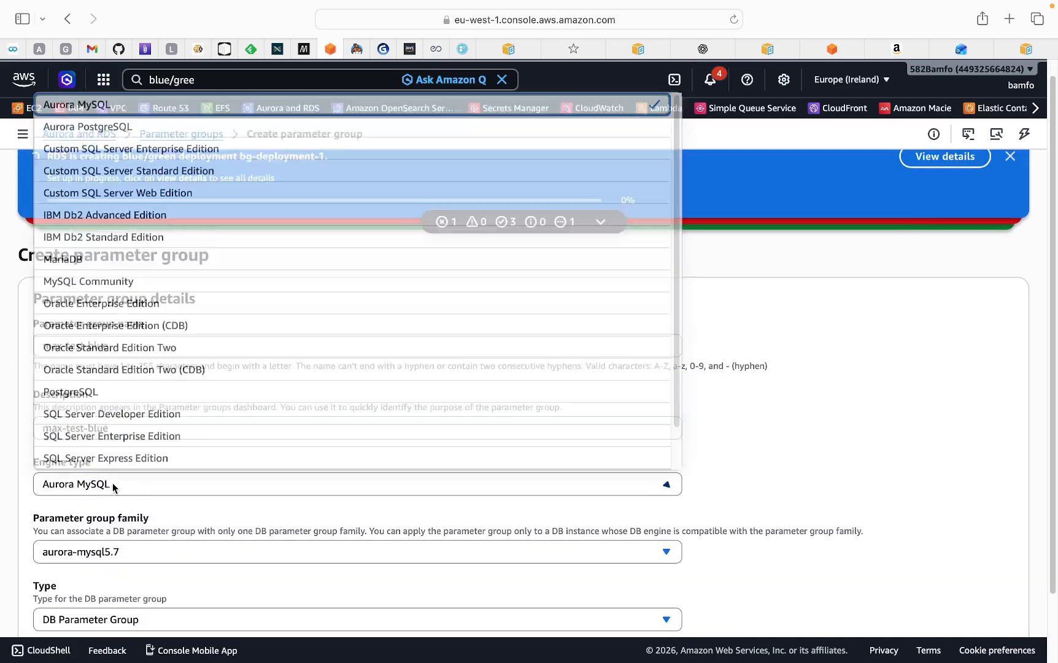
scroll(147, 168, up, 1)
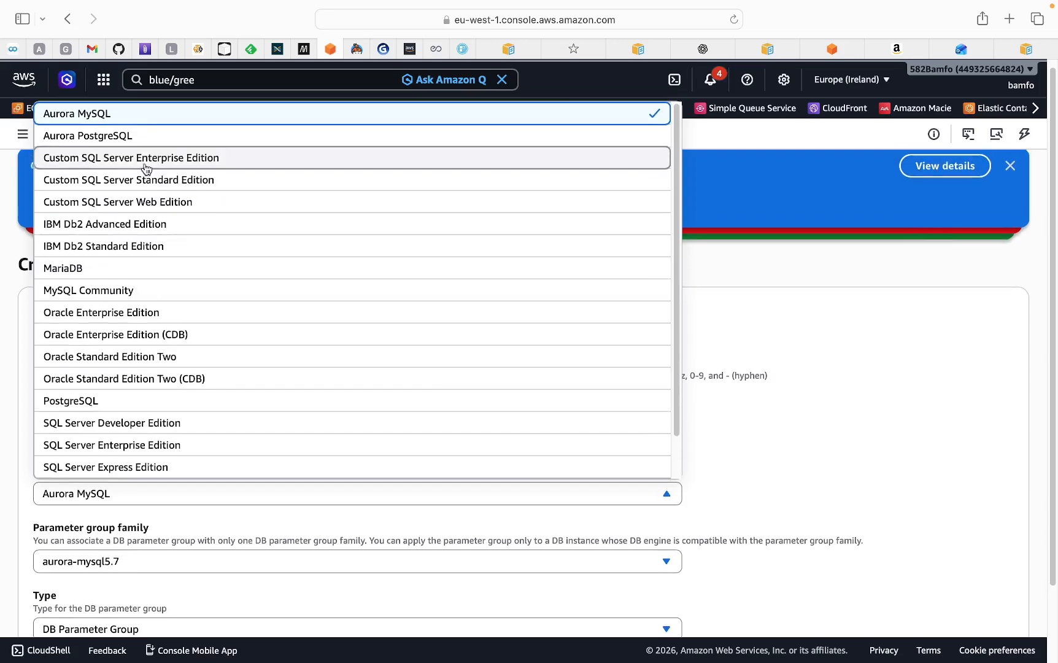
click(110, 145)
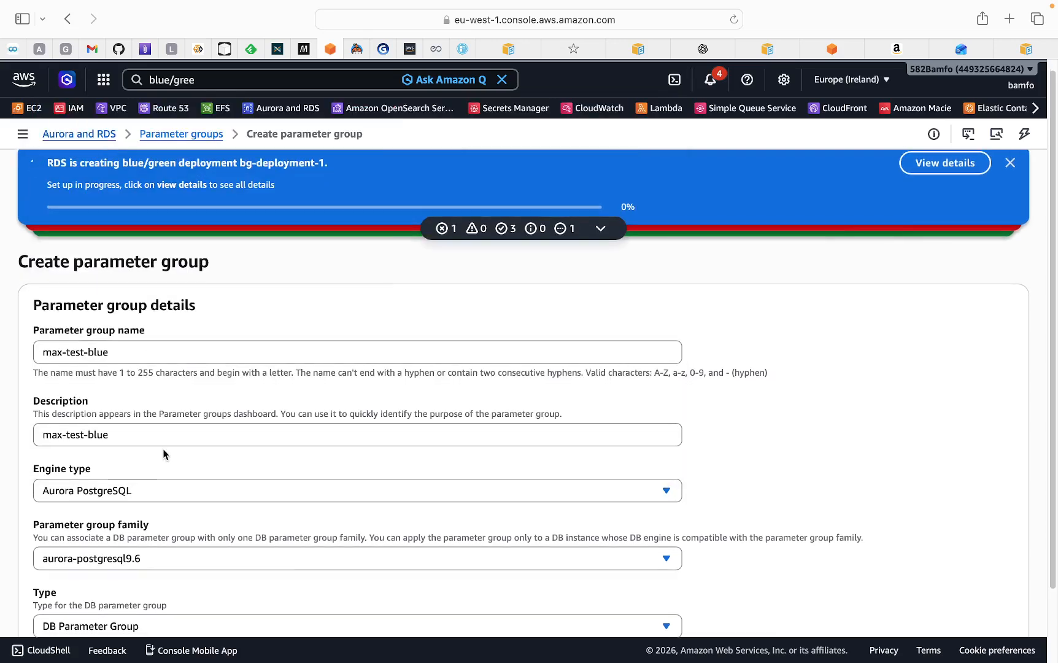
scroll(165, 435, down, 2)
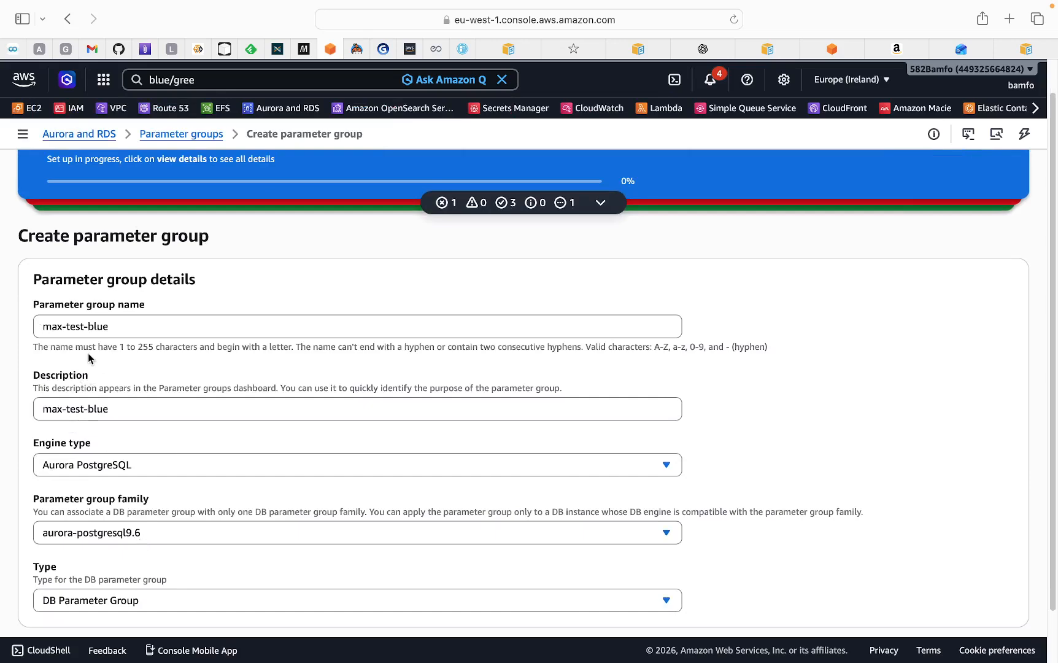
click(131, 538)
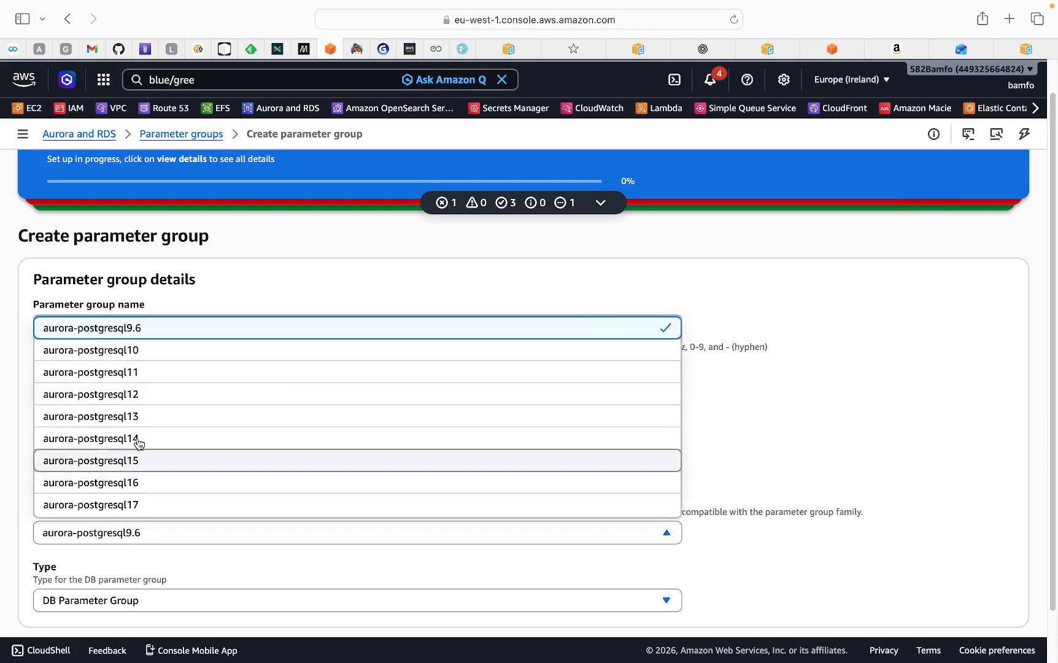
click(111, 398)
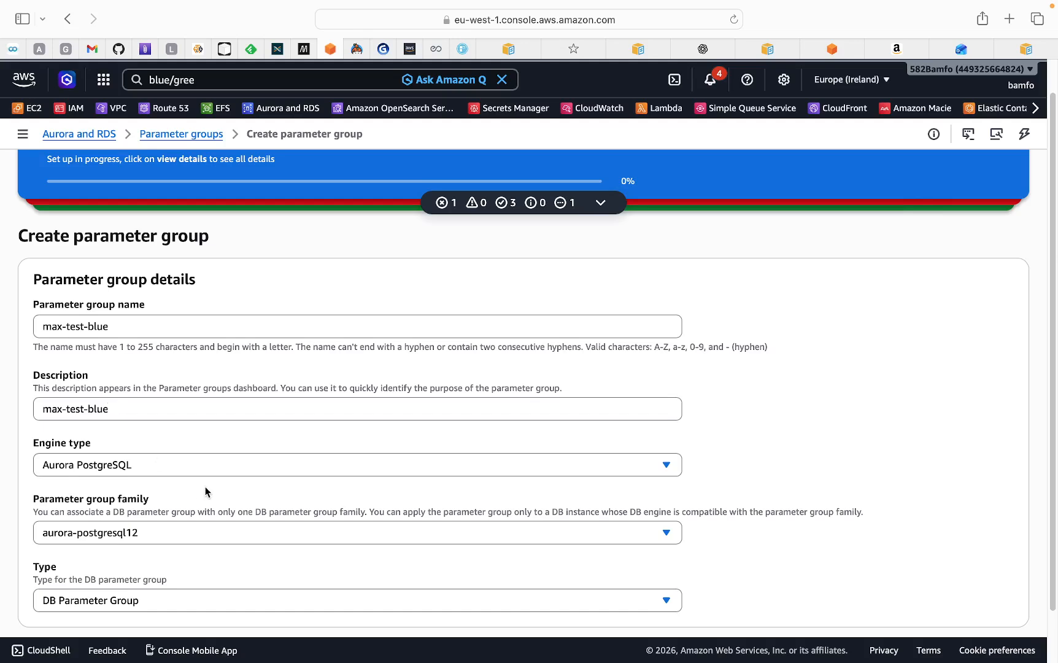
scroll(206, 487, down, 2)
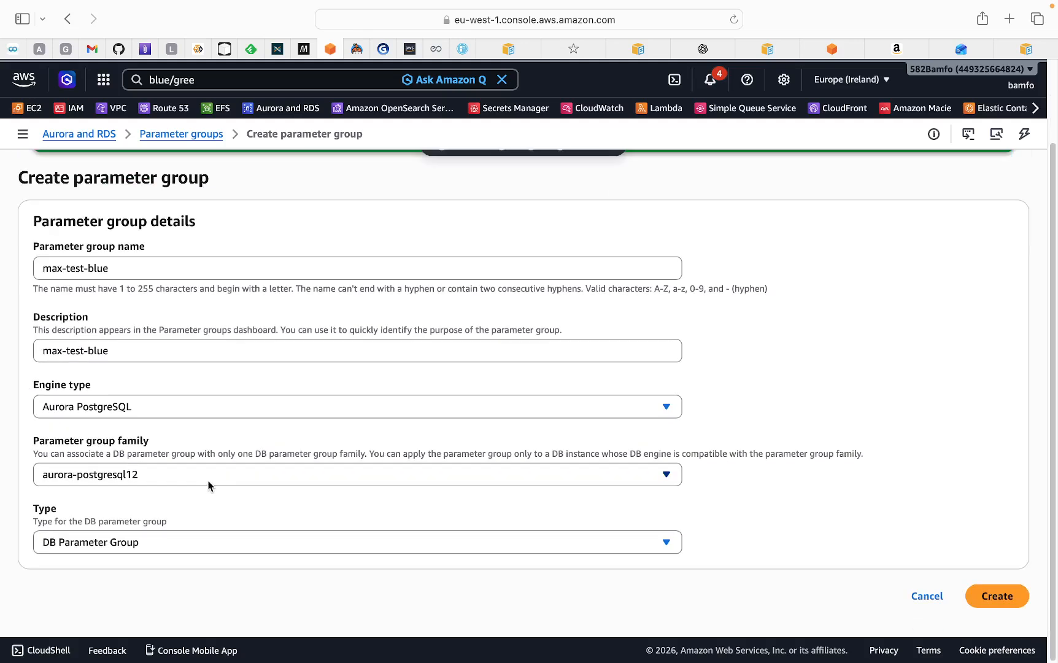
click(120, 543)
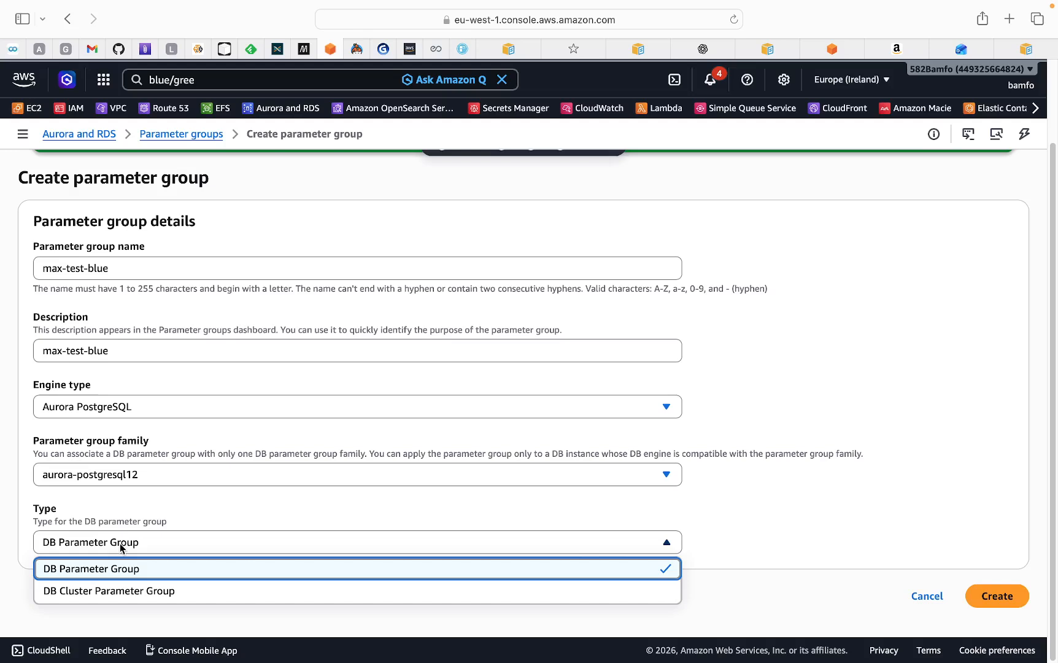
click(84, 598)
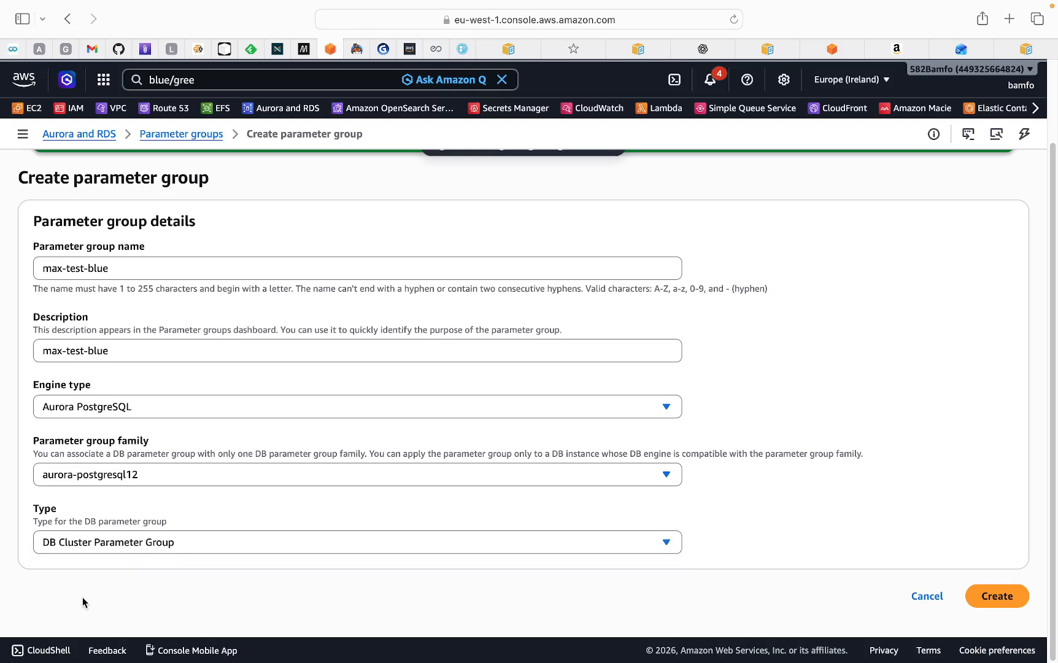
click(996, 603)
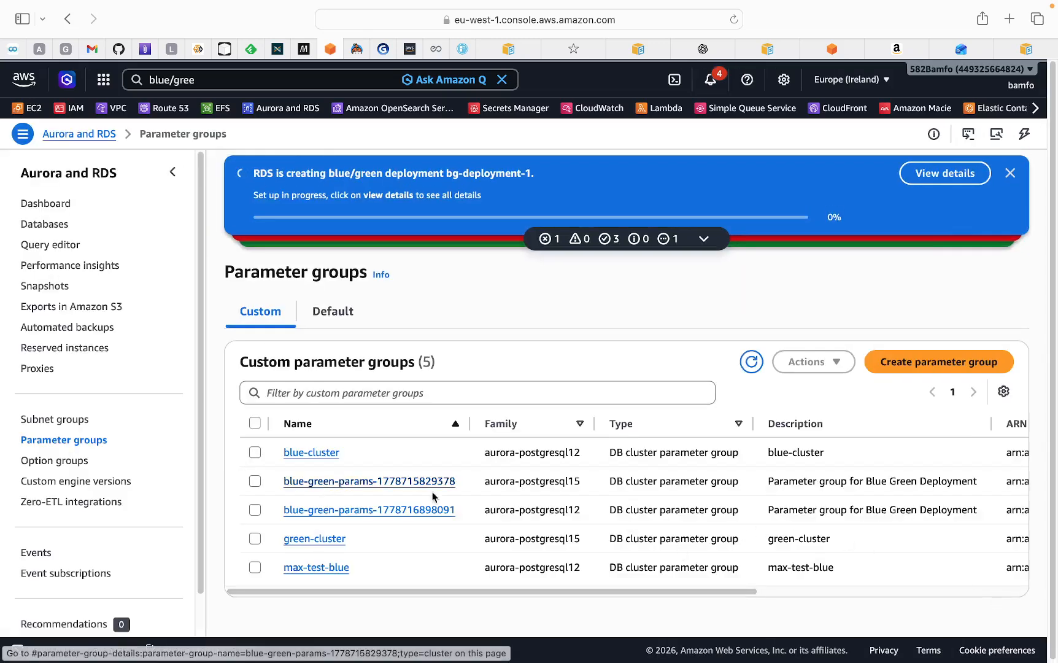
Delete the custom parameter groups blue-cluster and green-cluster
click(254, 538)
click(255, 453)
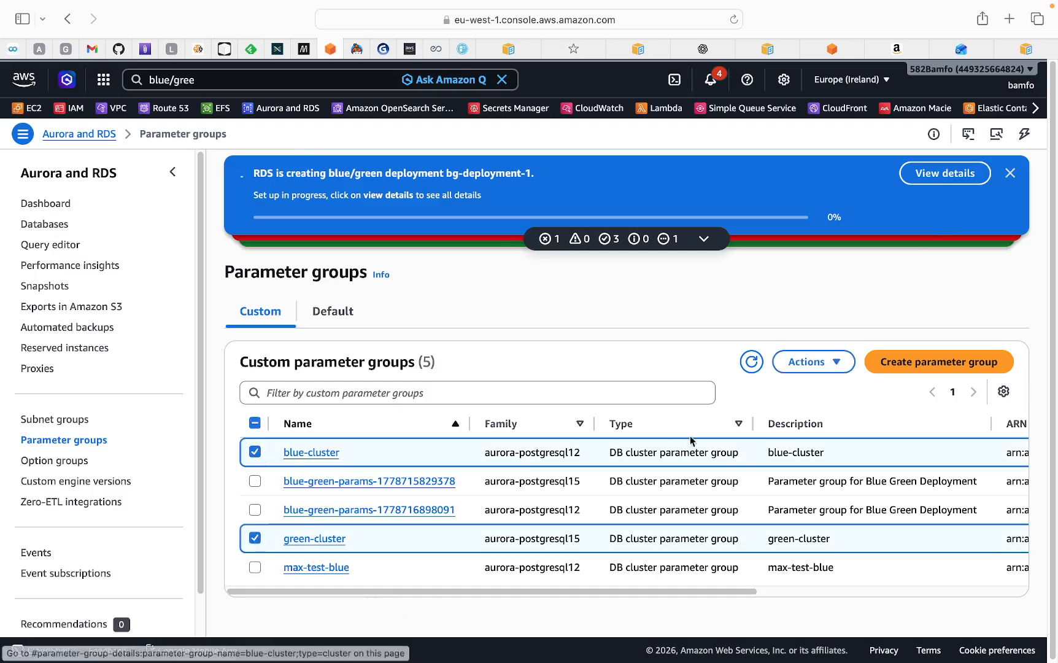
click(838, 363)
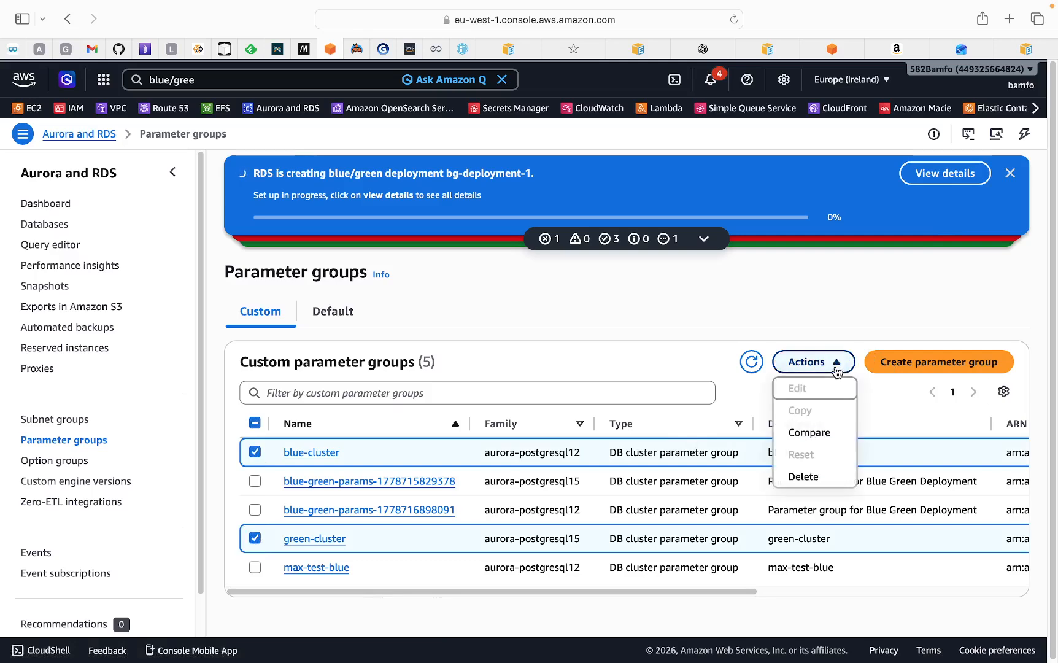
click(810, 482)
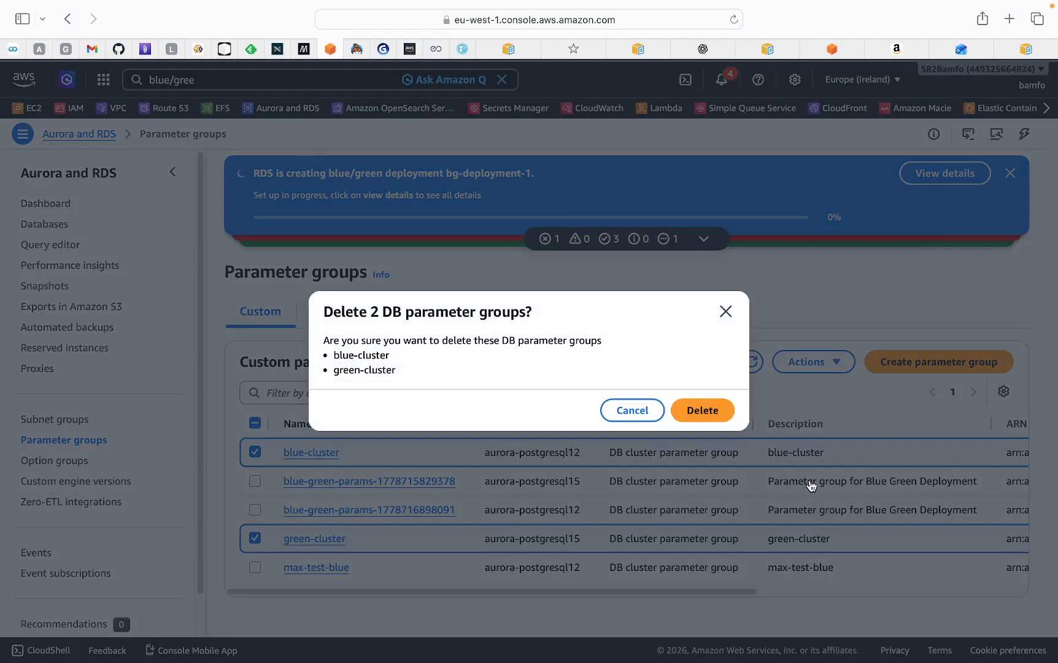
click(691, 415)
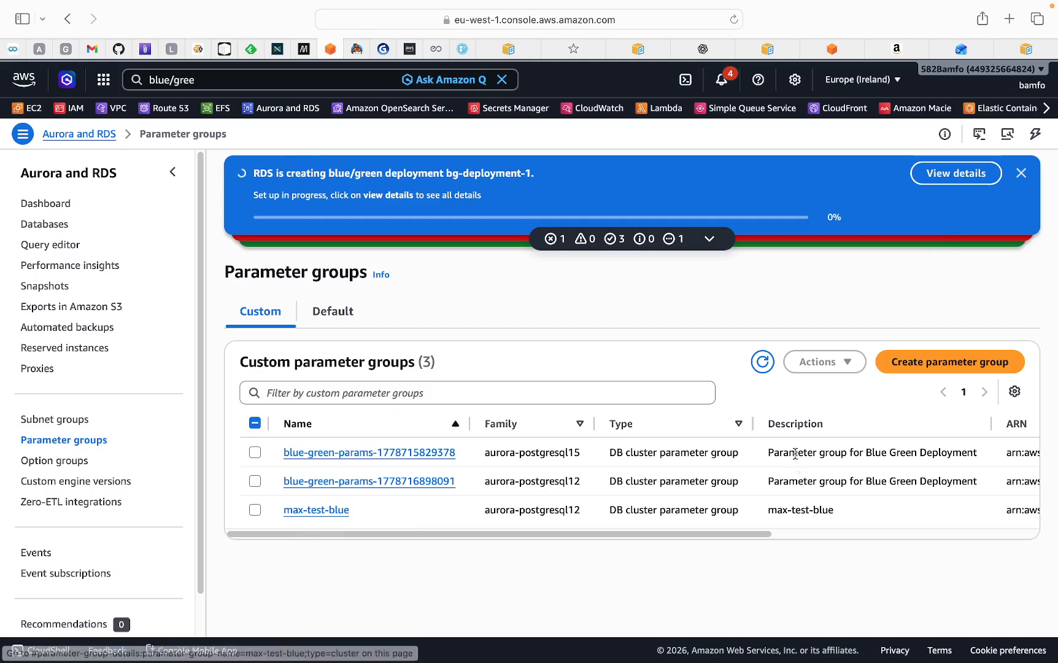
Start another custom parameter group with max-test-green as both its name and description
click(937, 363)
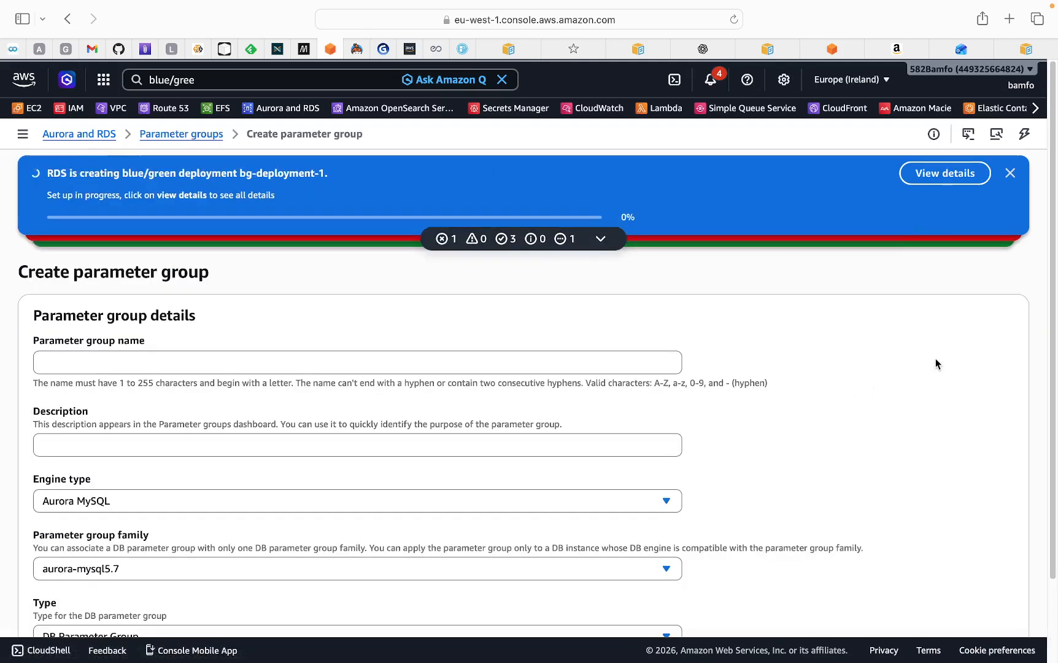
click(72, 368)
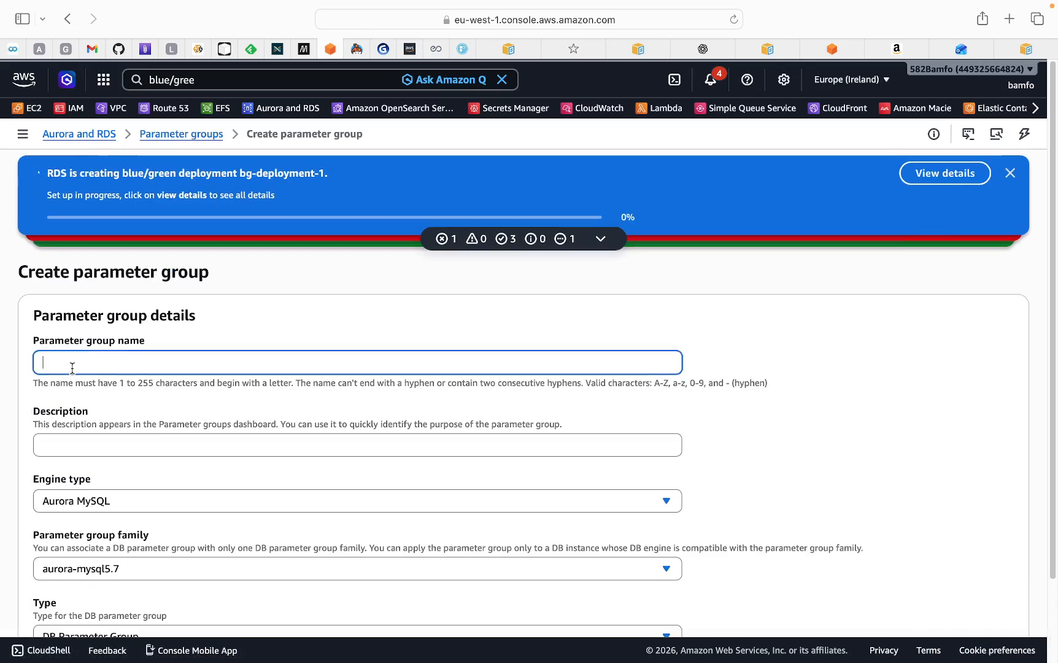
text(max-test)
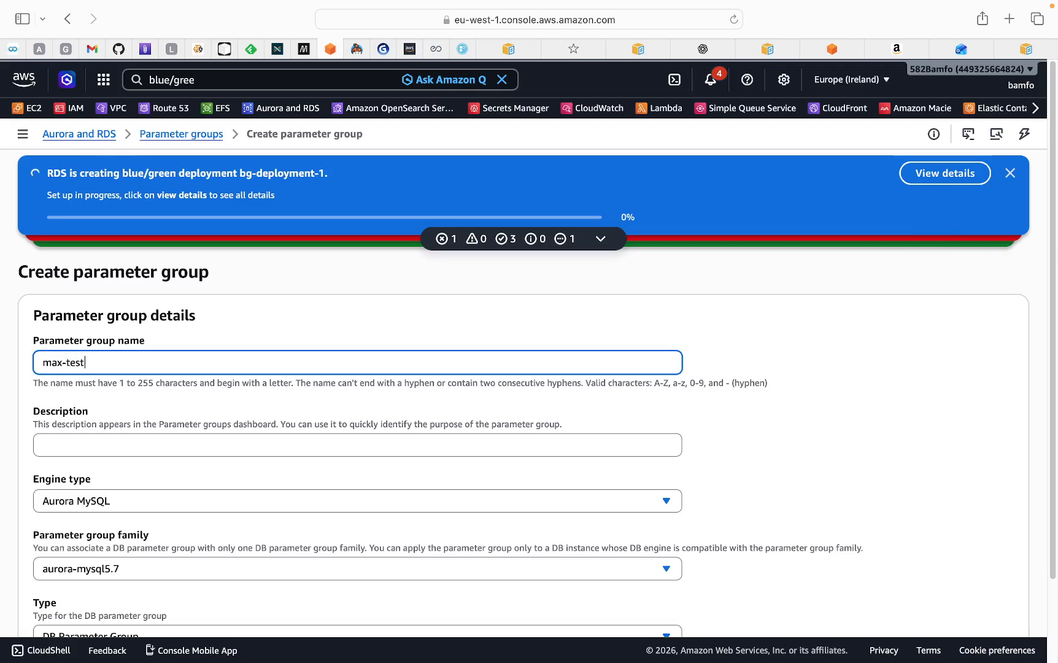
text(-green)
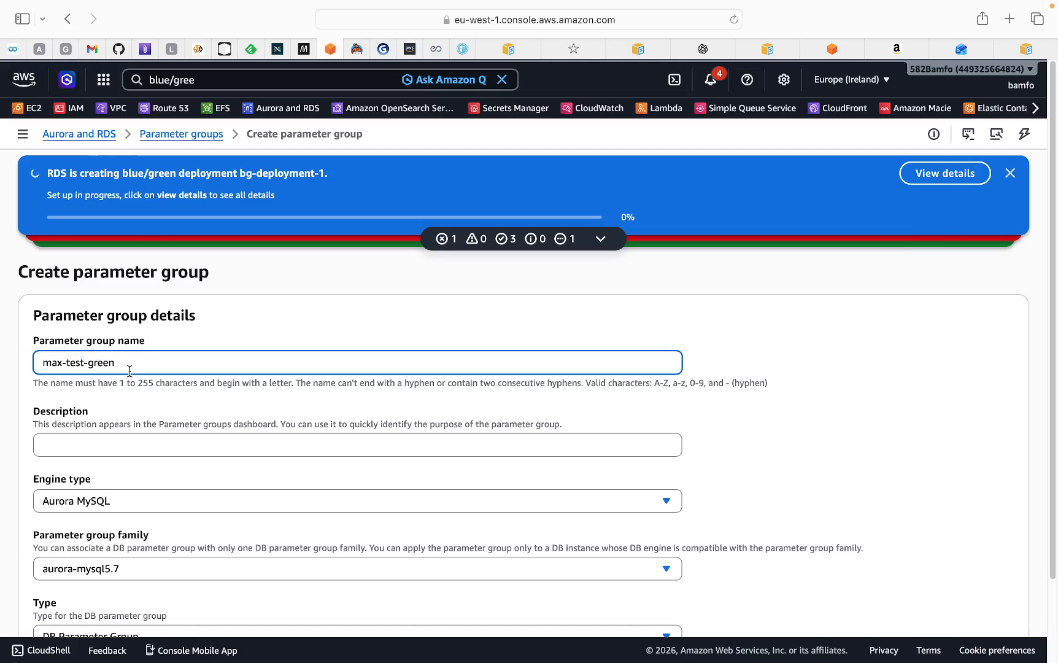
drag(115, 362, 42, 359)
right_click(56, 365)
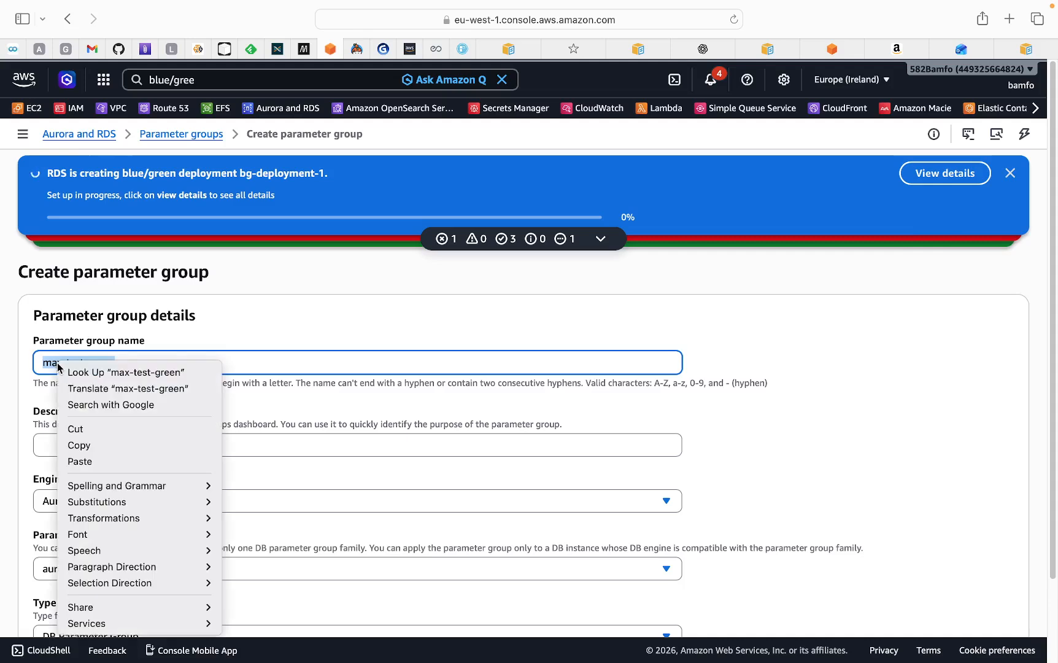
click(80, 445)
click(64, 438)
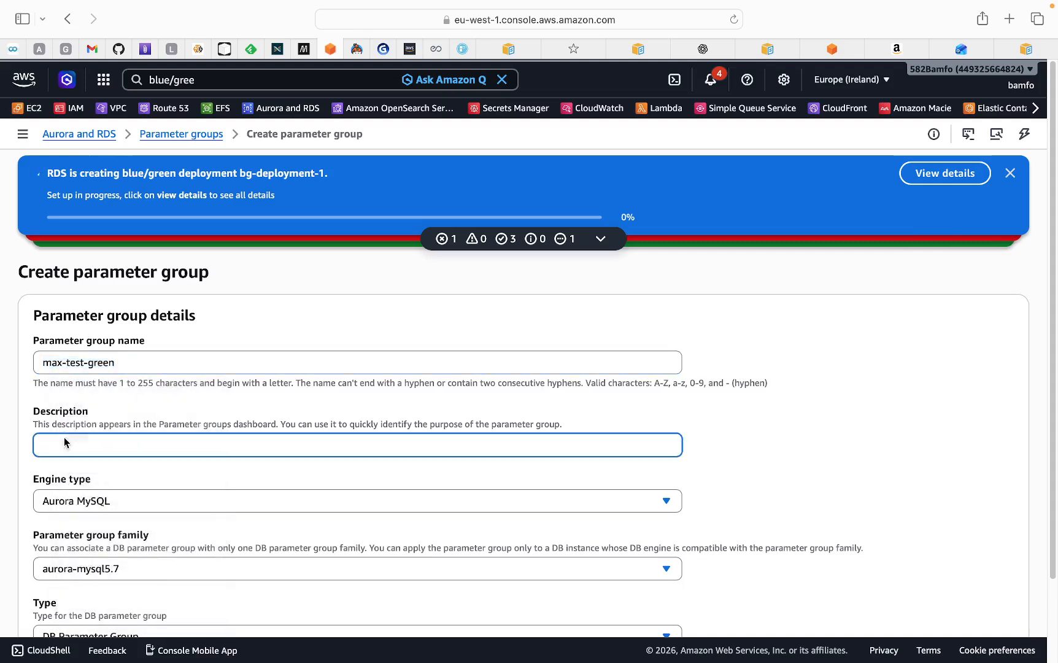
right_click(64, 438)
click(87, 478)
Create the max-test-green group with engine type Aurora PostgreSQL, family aurora-postgresql15 and type DB Cluster Parameter Group
click(104, 502)
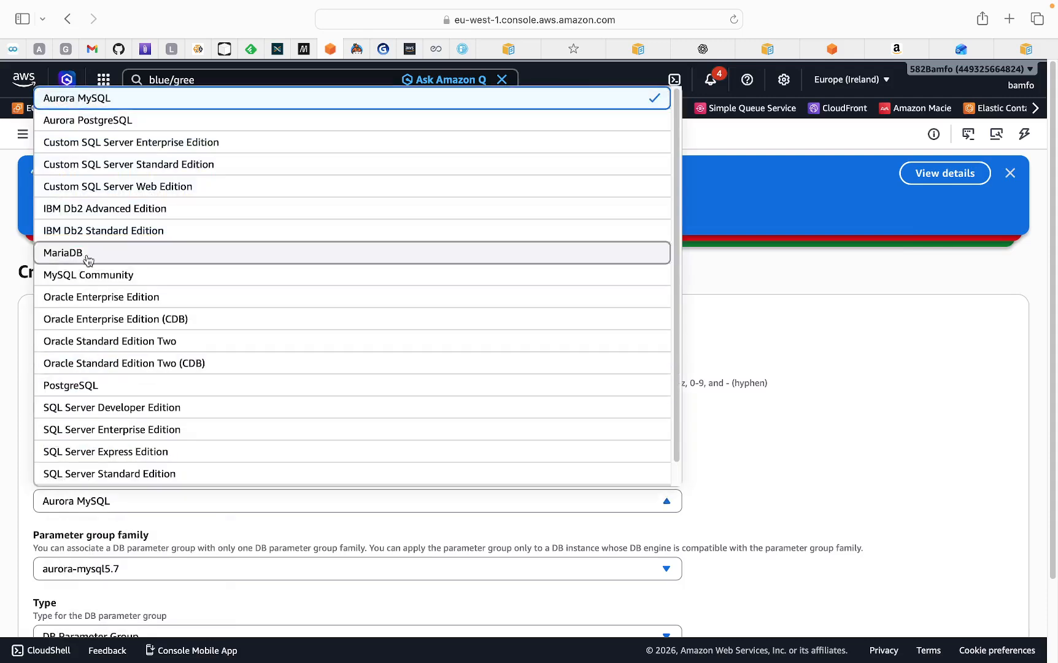
click(88, 126)
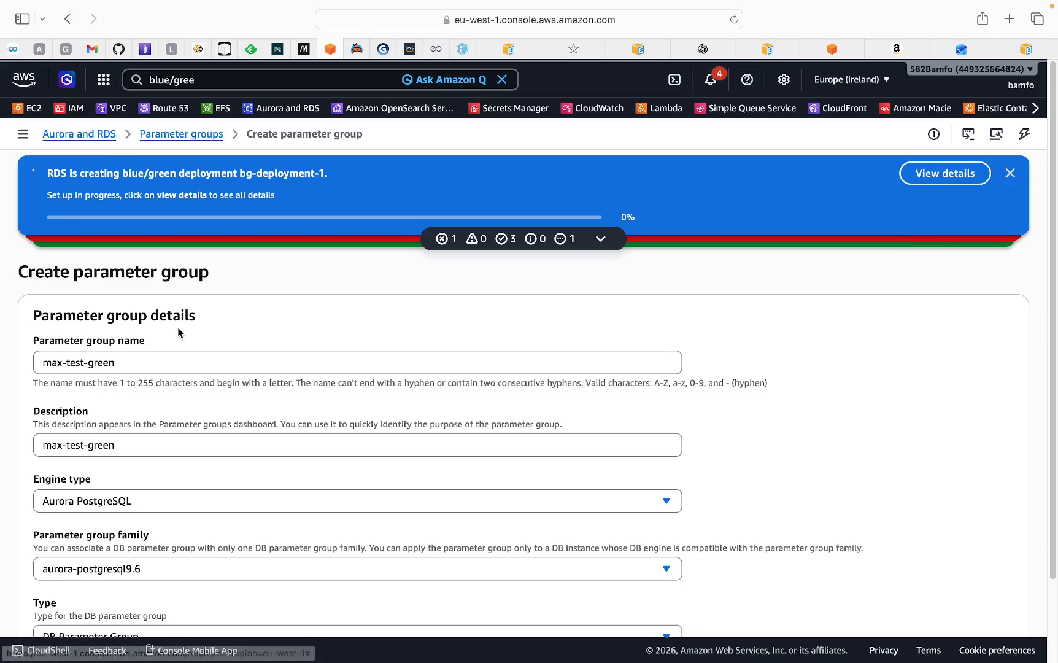
scroll(184, 417, down, 3)
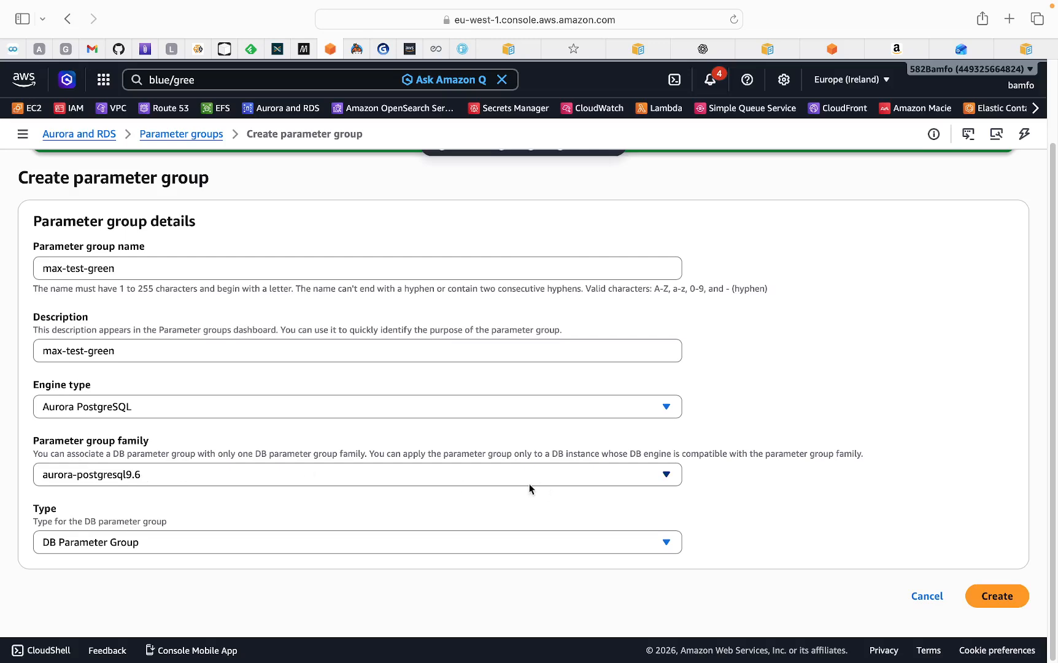
click(111, 480)
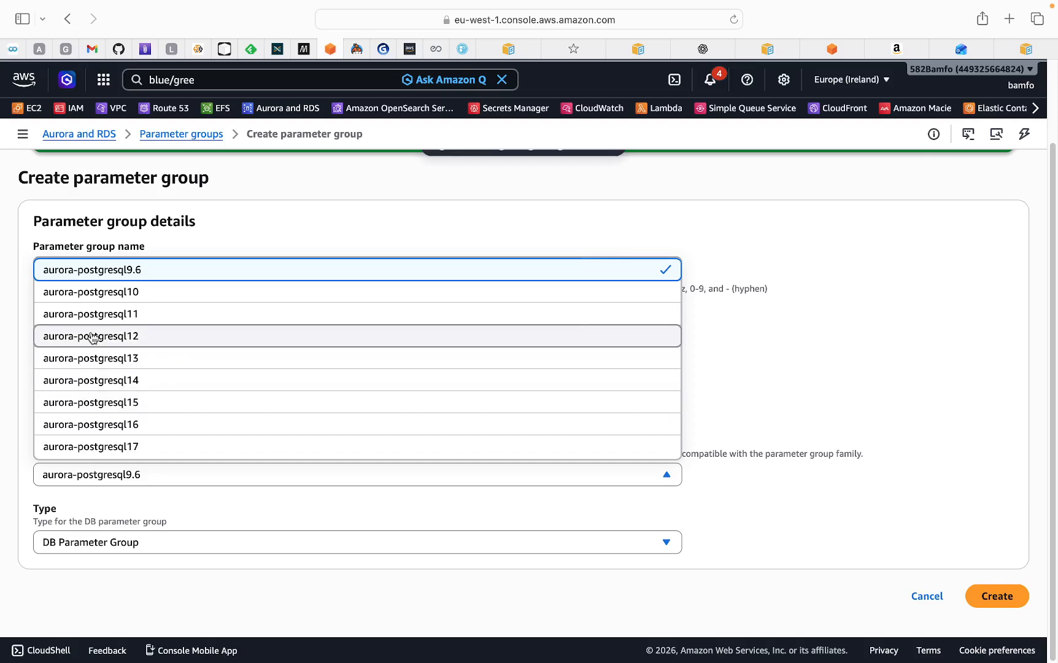
click(106, 405)
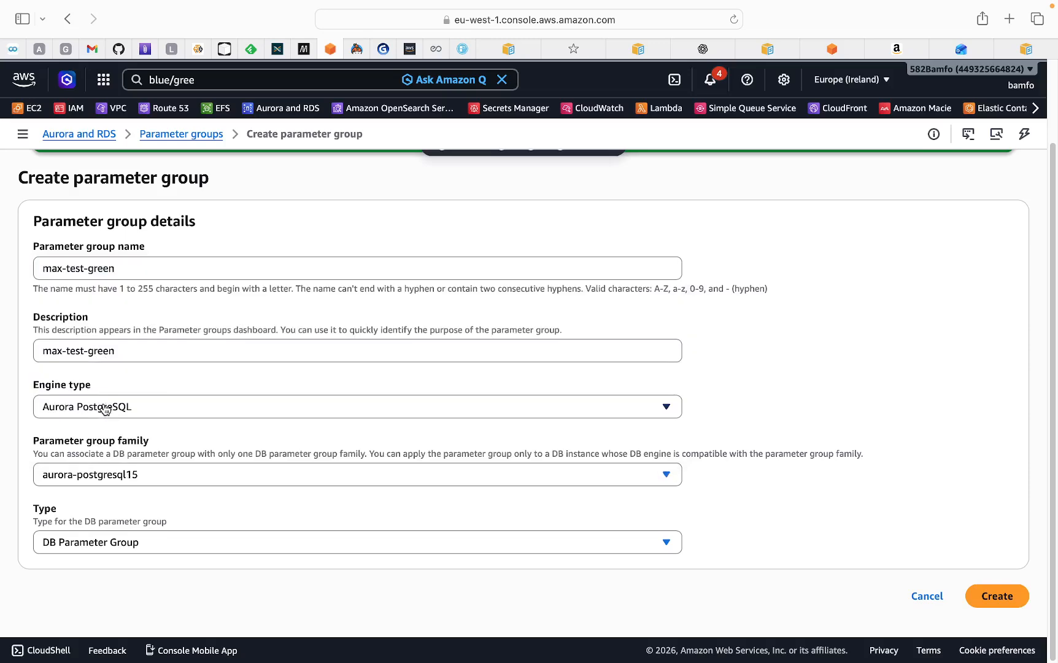
click(102, 544)
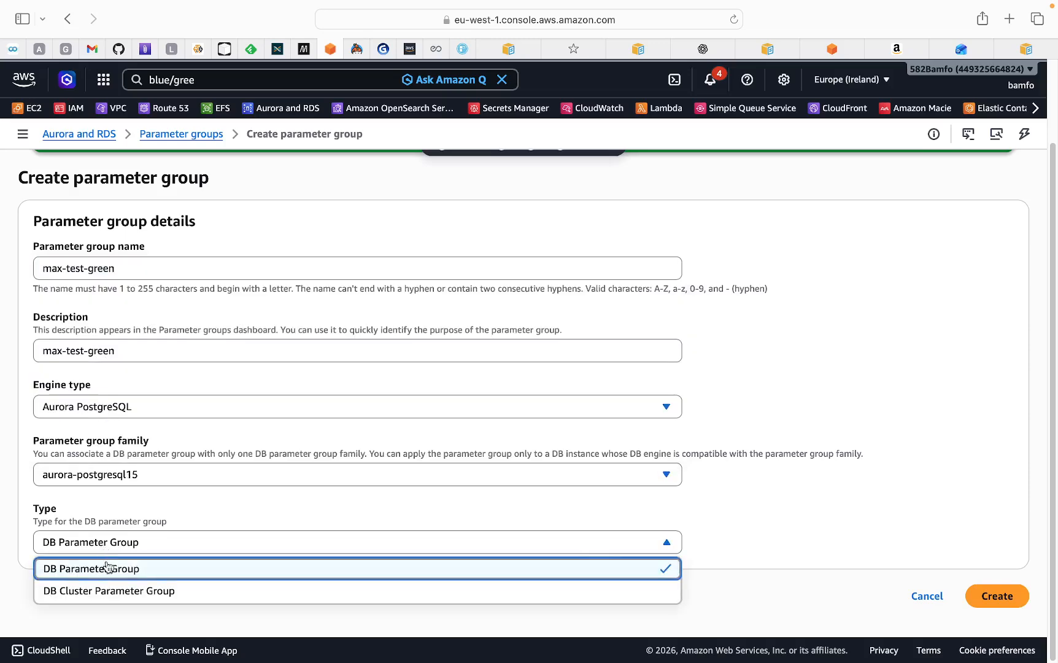
click(127, 592)
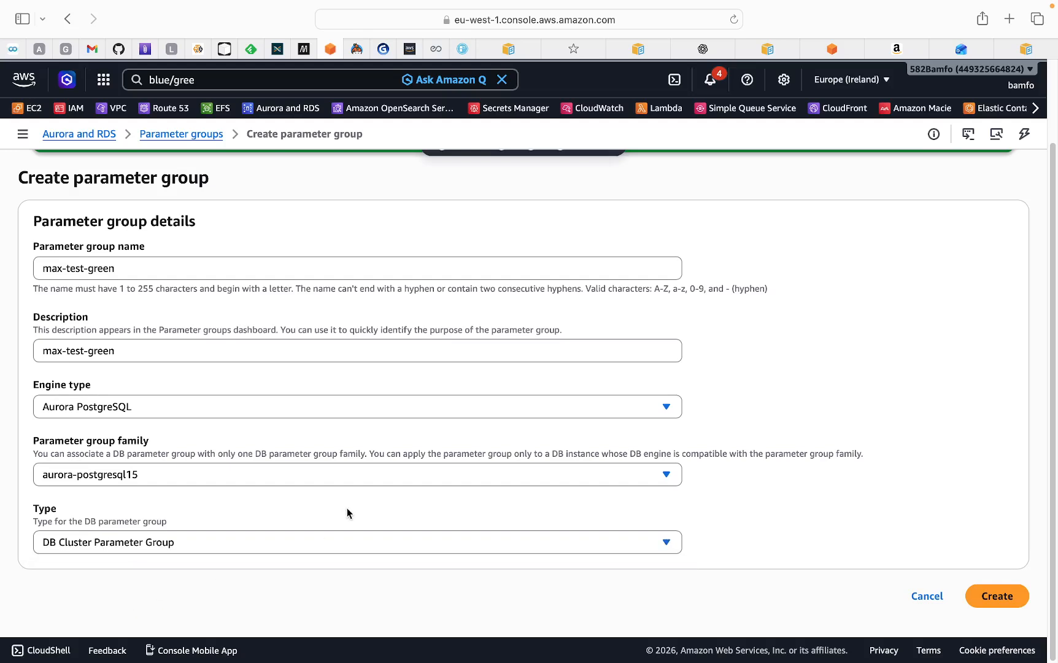
click(989, 600)
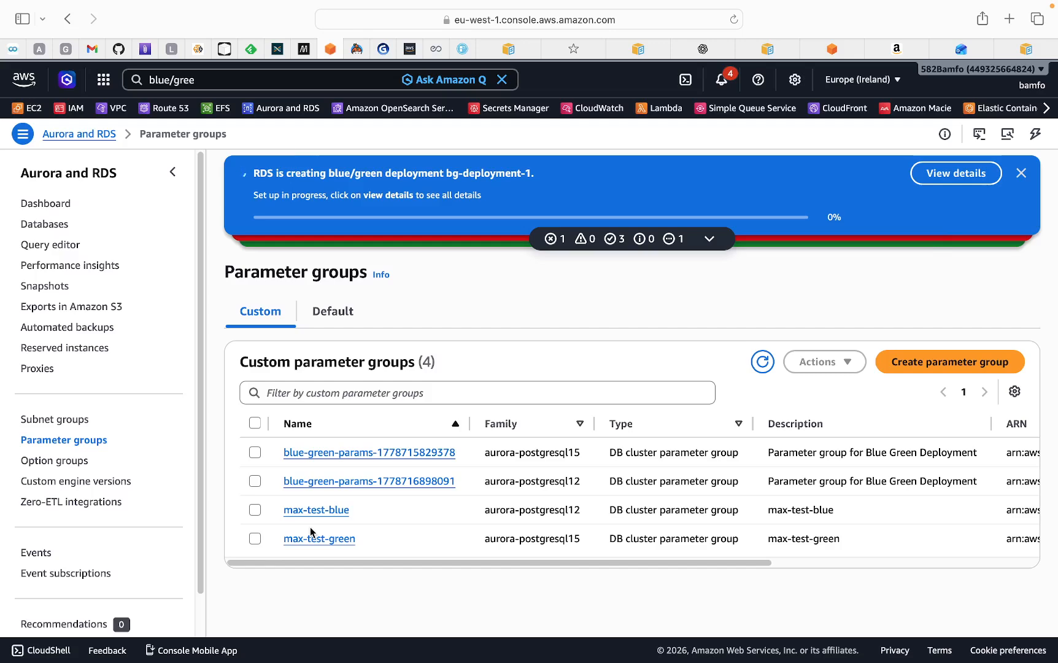
Dismiss the notification banners and open the details of the max-test-blue parameter group
click(1021, 174)
click(1019, 174)
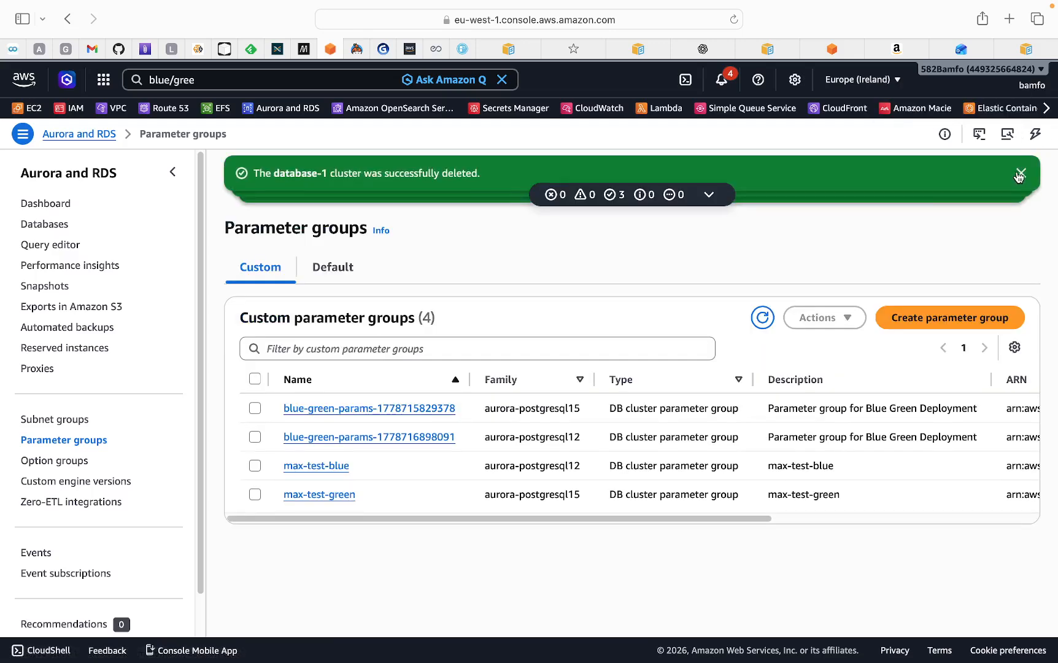
click(1017, 175)
click(1019, 178)
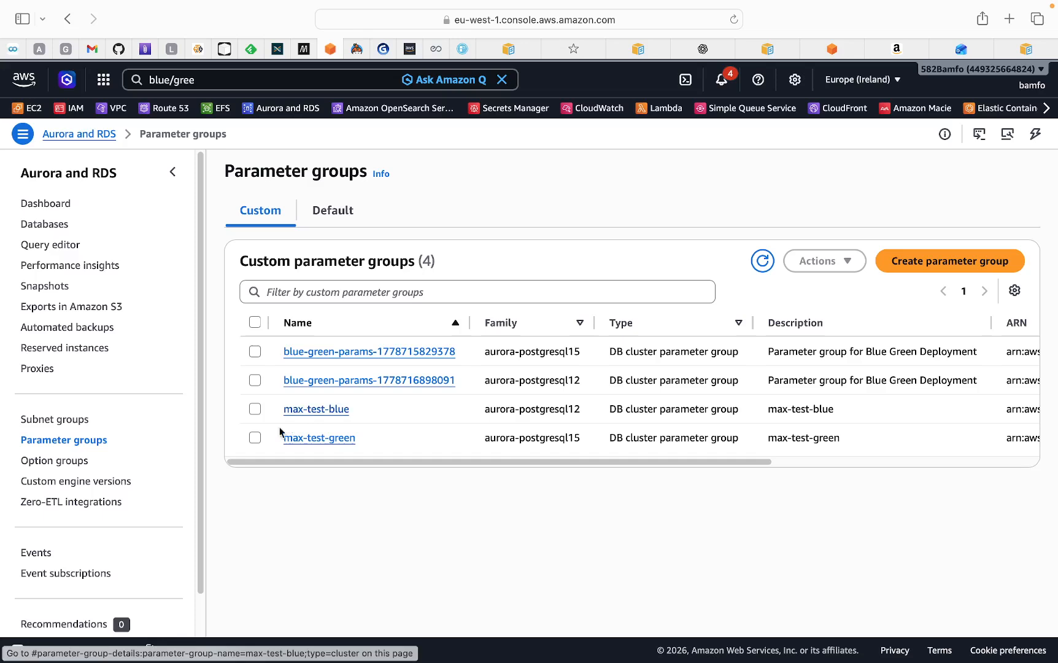
click(254, 409)
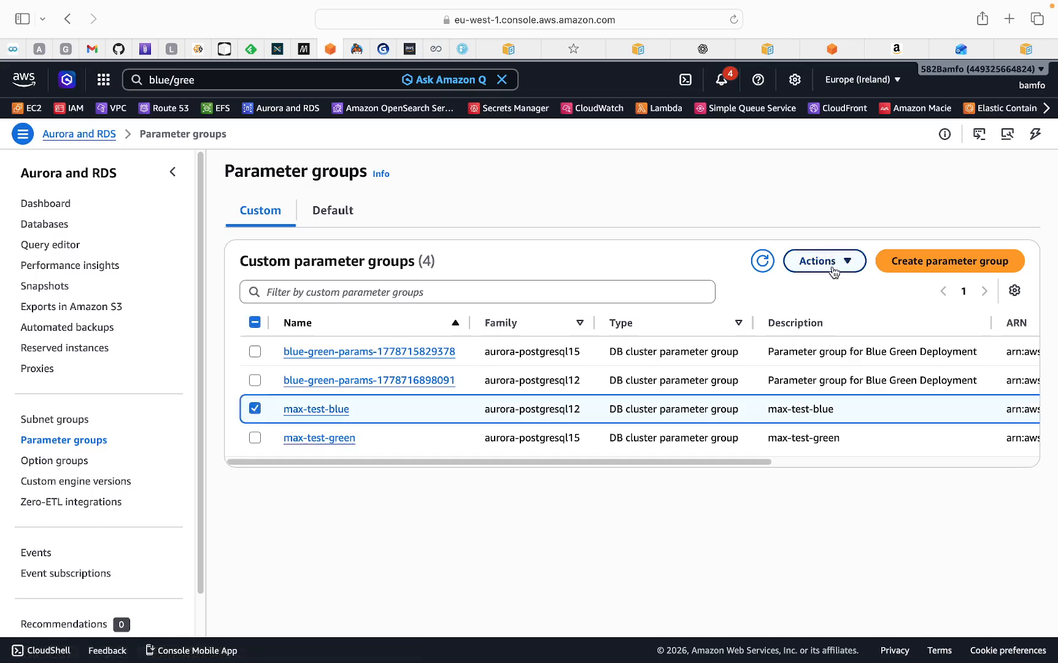
click(332, 409)
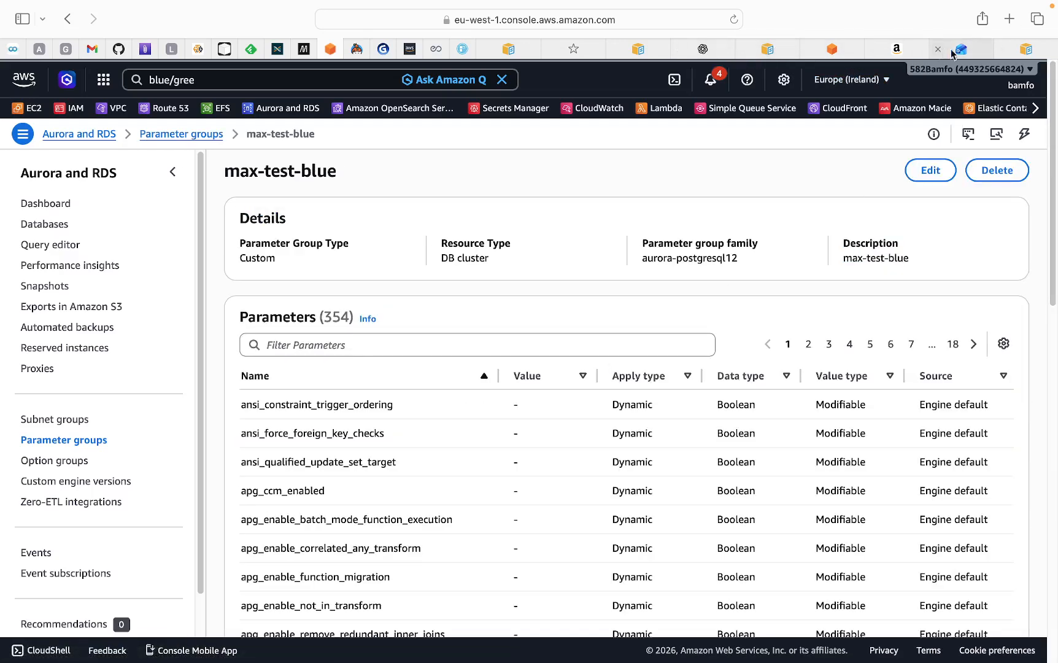
Copy the parameter name rds.logical_replication from the Aurora blue/green deployment documentation and return to the max-test-blue group in the AWS console
click(1025, 49)
click(484, 359)
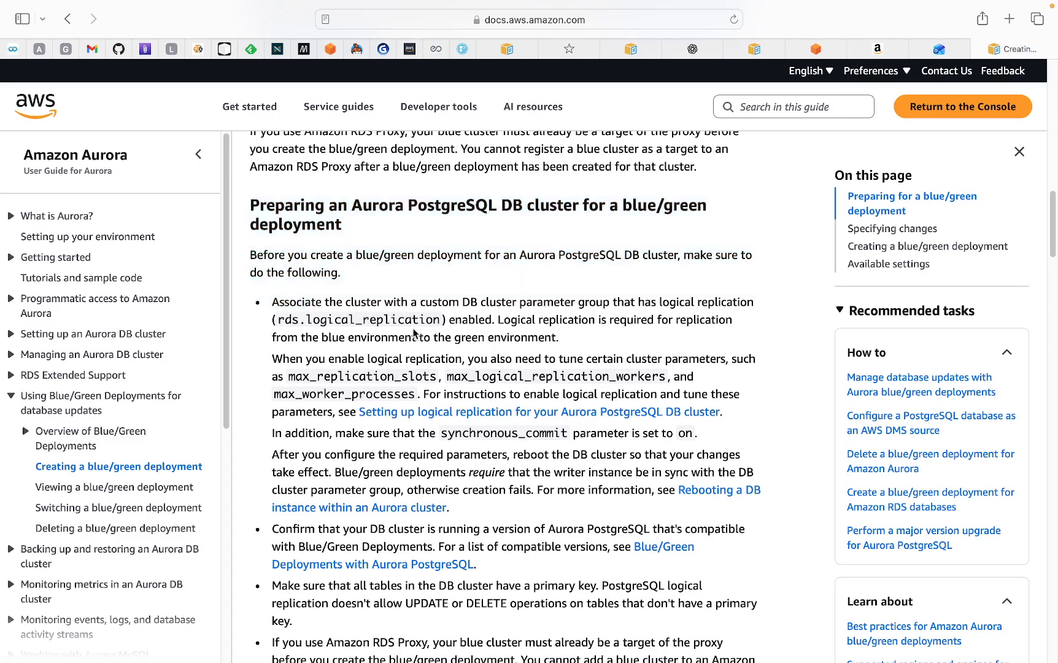
drag(280, 319, 442, 318)
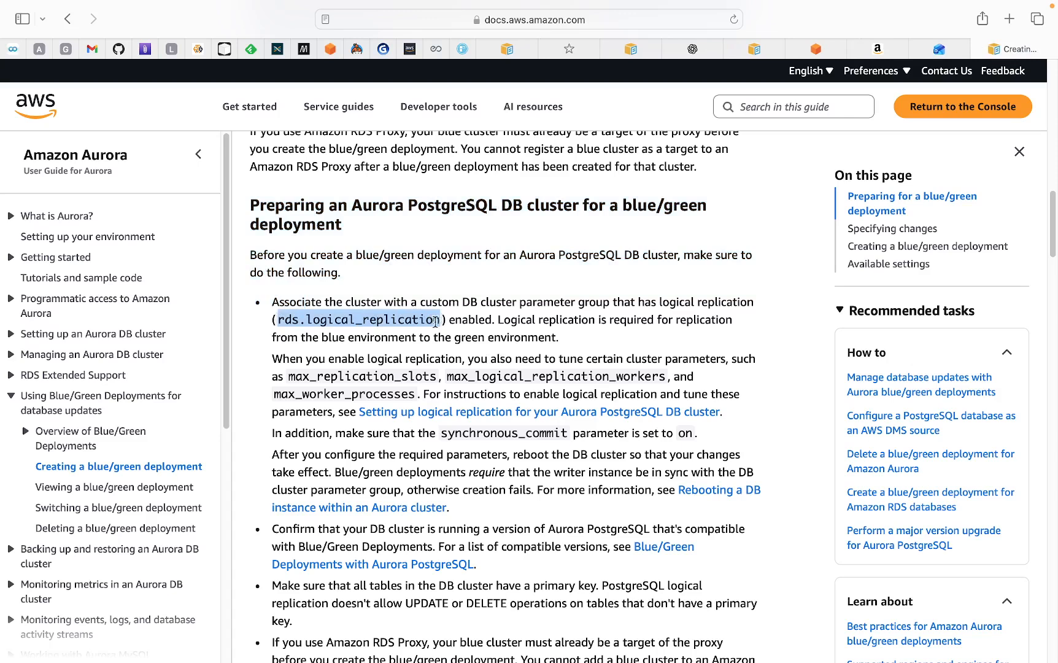
right_click(415, 314)
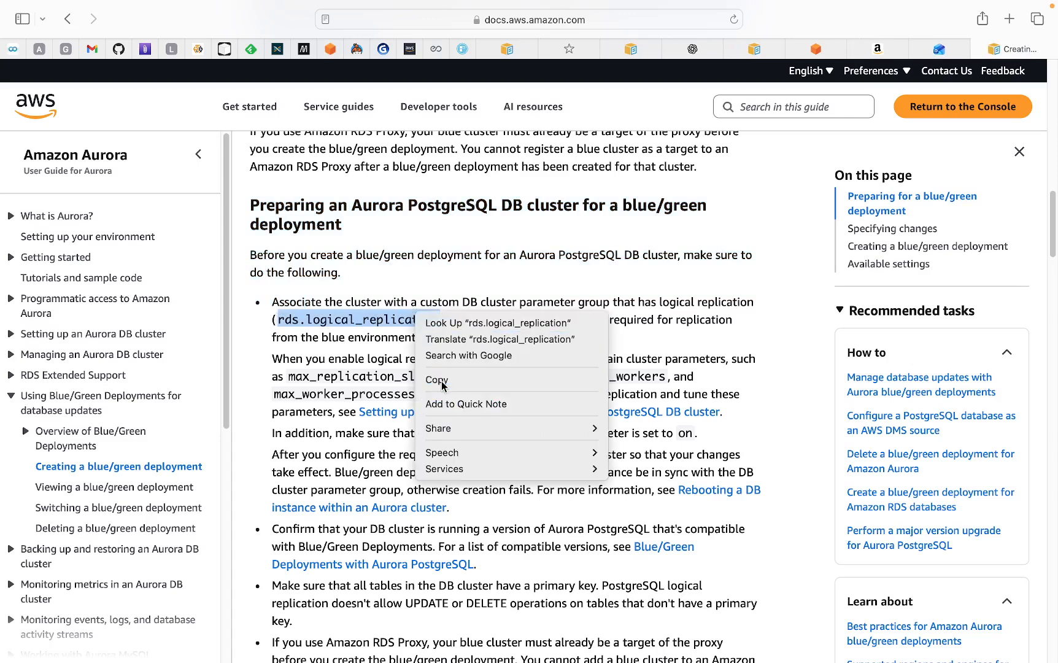
click(441, 379)
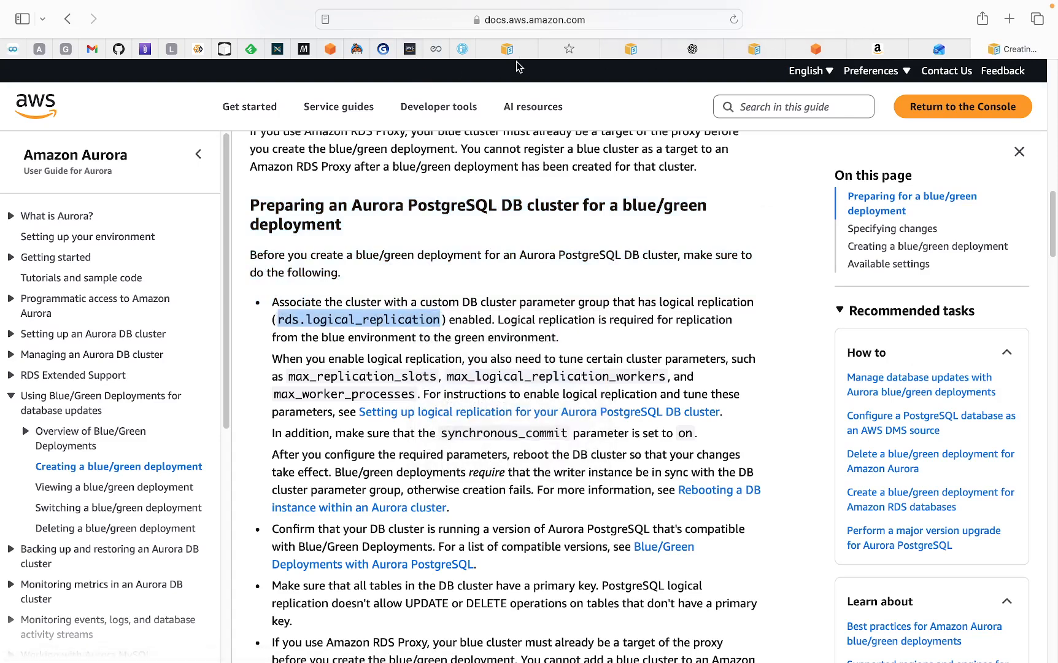
click(337, 49)
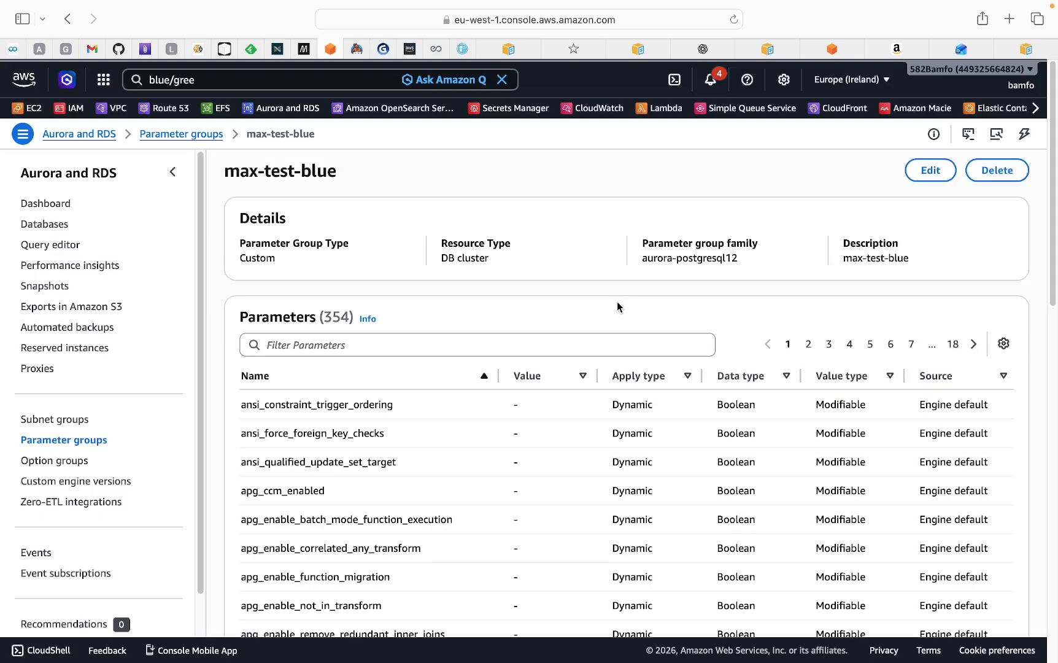
Set rds.logical_replication to 1 in the max-test-blue parameter group, save the change and dismiss the notification
click(929, 171)
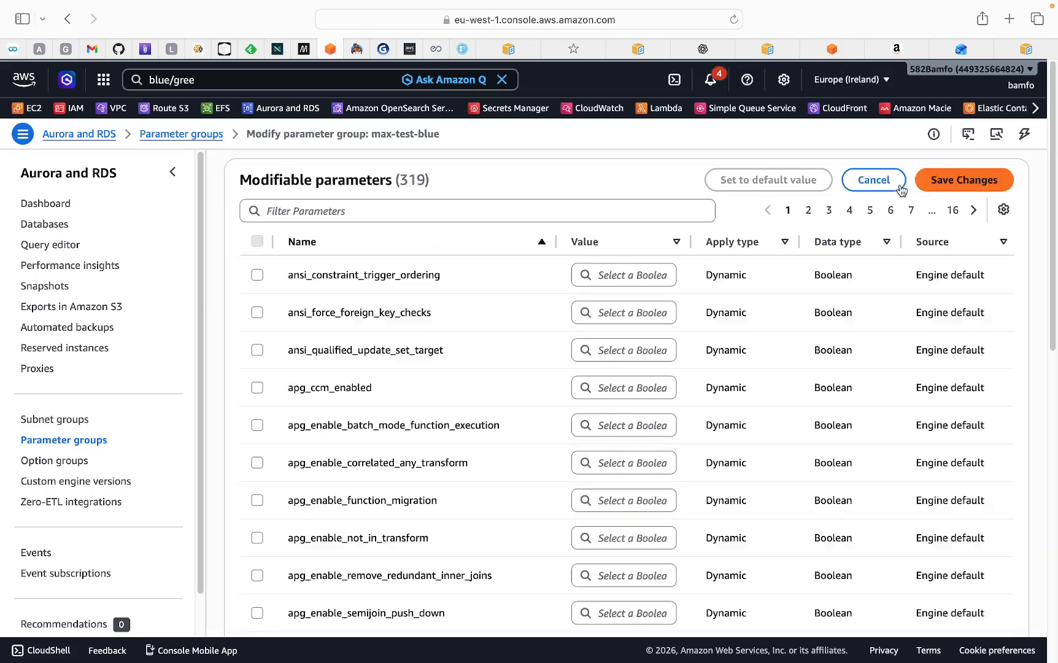
click(314, 211)
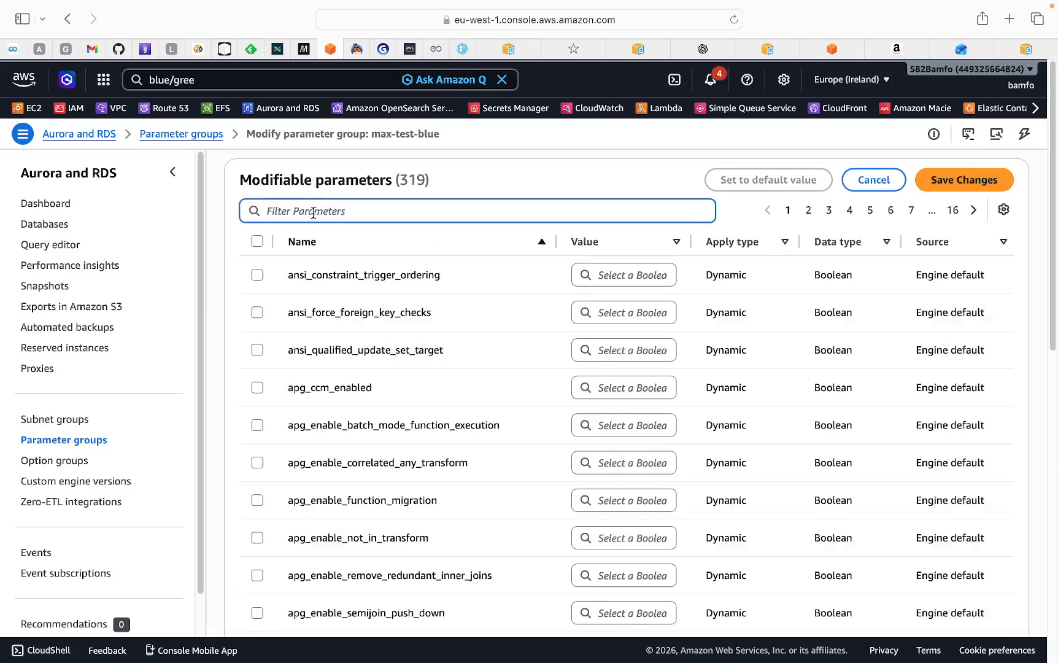
right_click(315, 211)
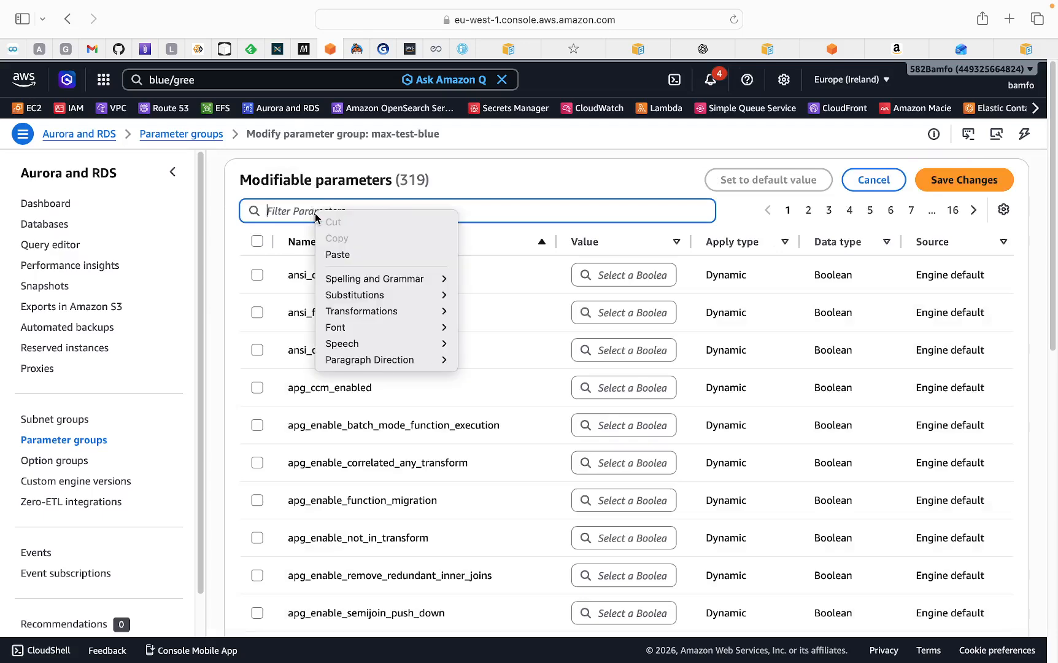
click(338, 259)
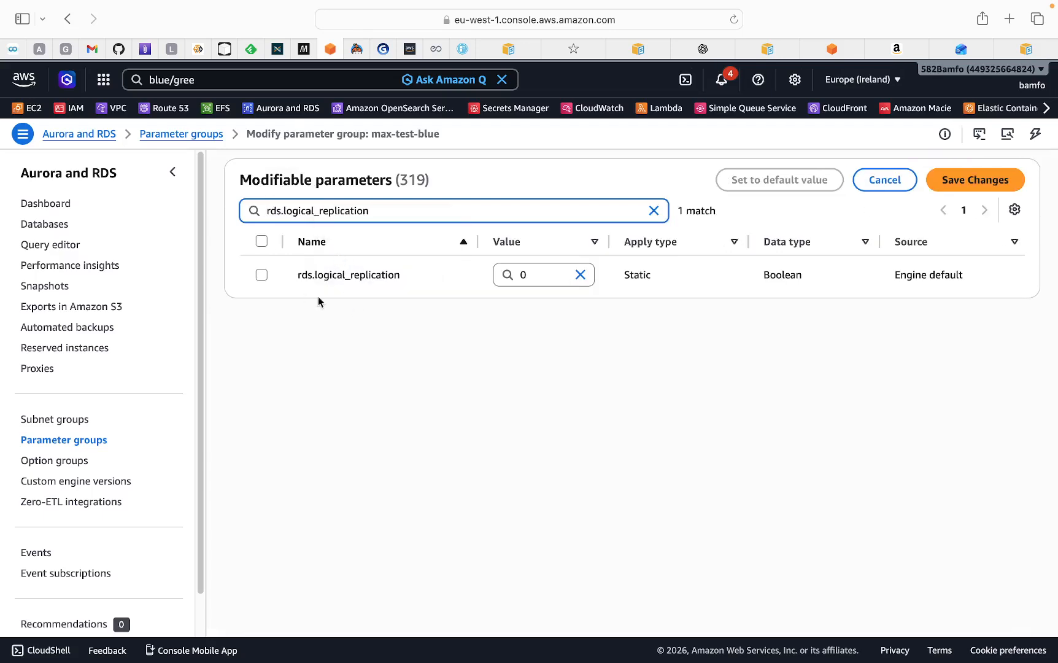
click(527, 273)
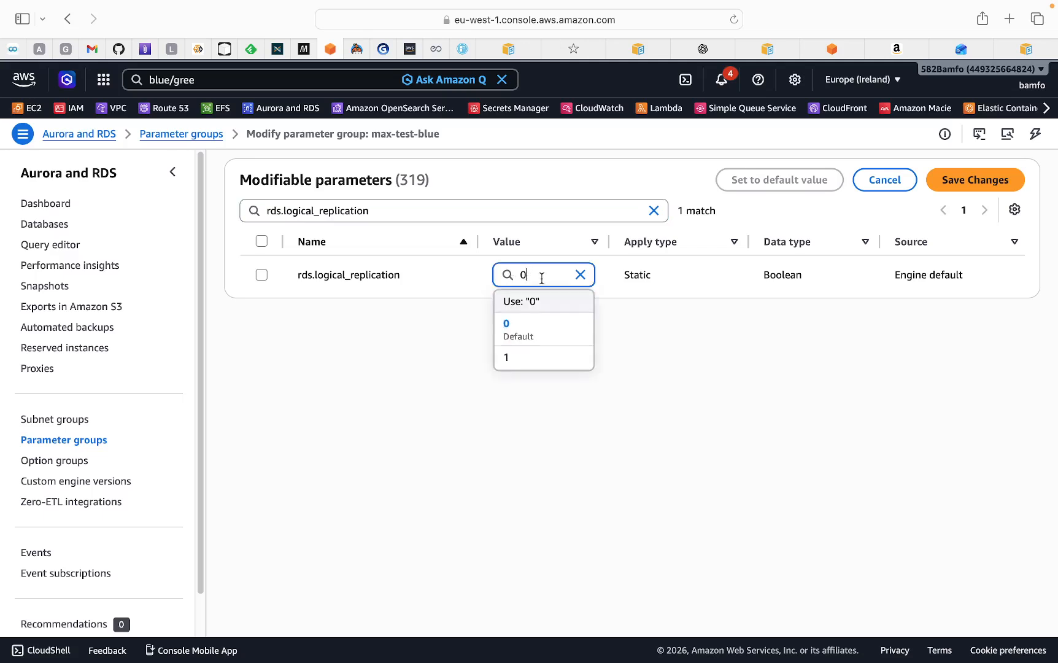
click(510, 358)
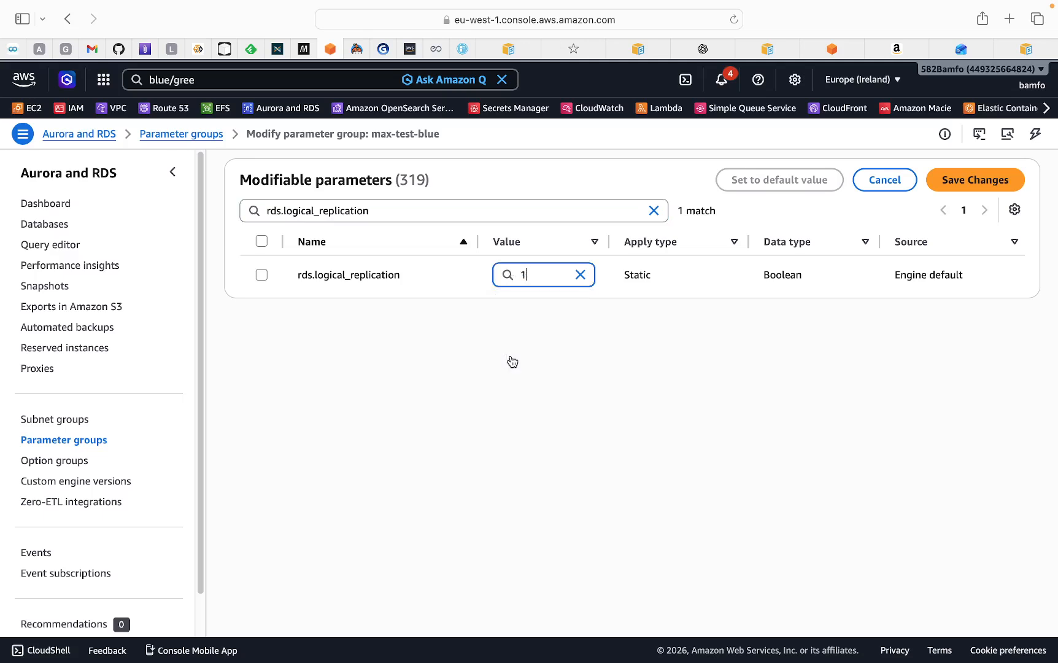
click(964, 184)
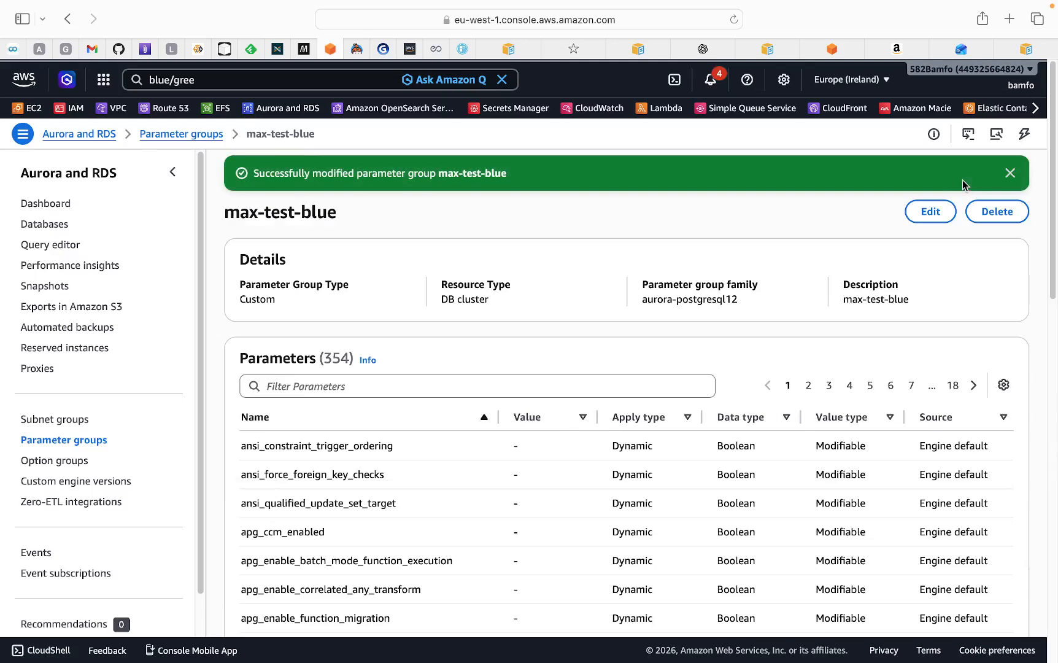
click(1010, 174)
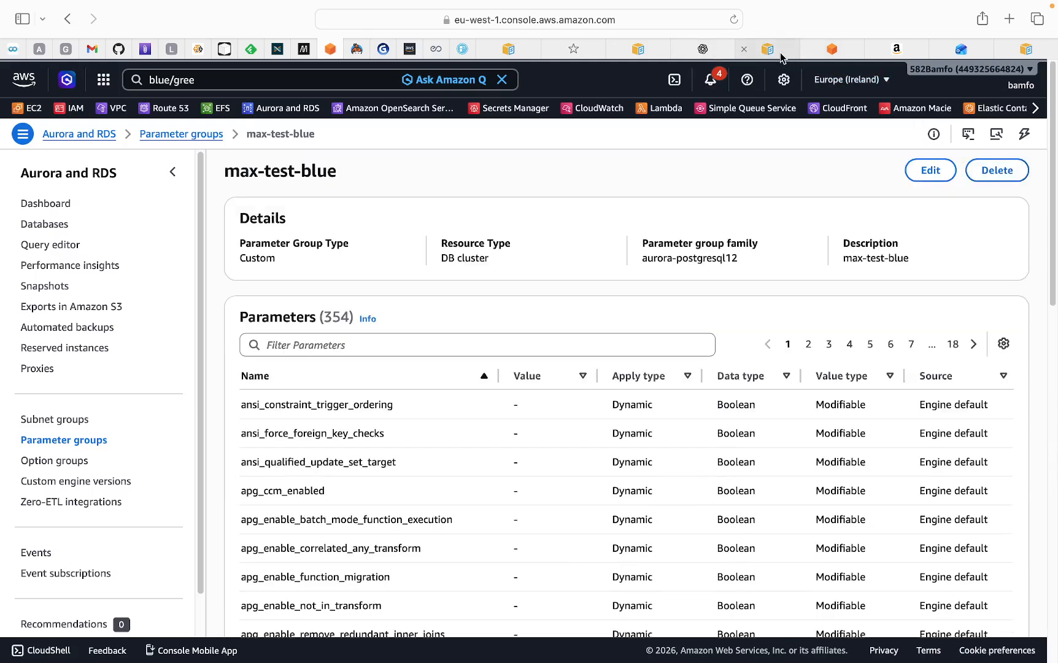
Copy the parameter name max_replication_slots from the Aurora documentation and return to the max-test-blue group in the AWS console
click(1026, 52)
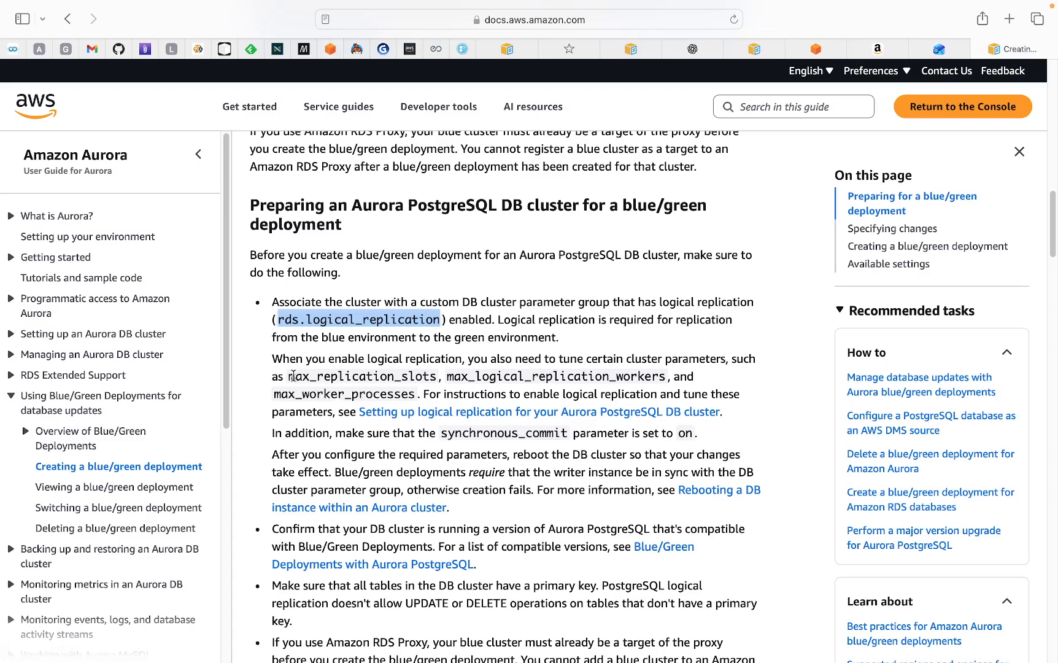
drag(289, 375, 435, 374)
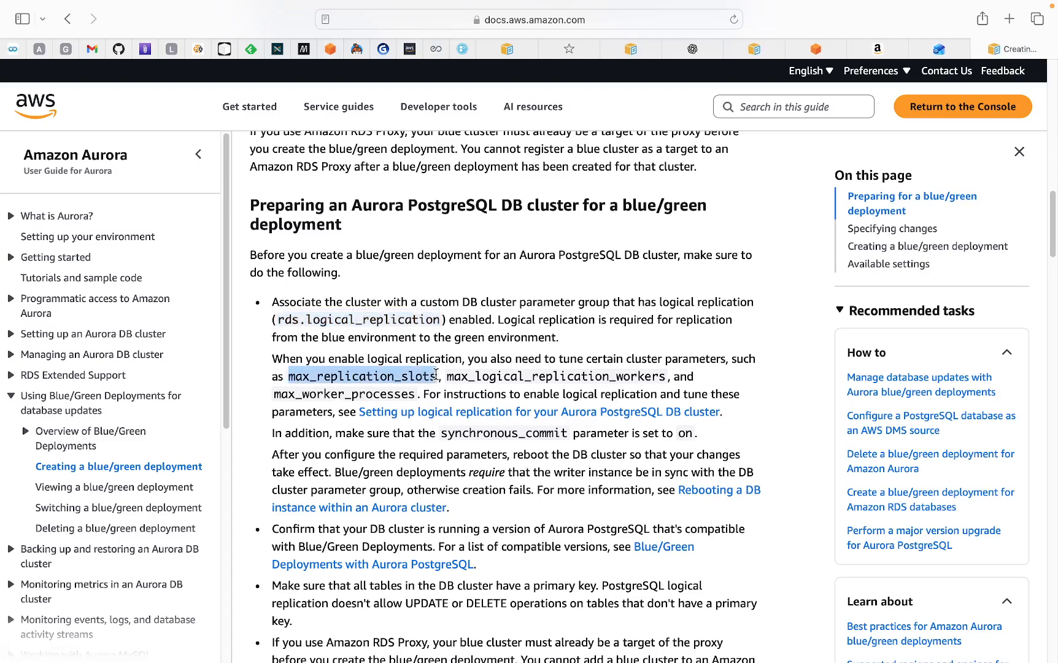
right_click(408, 376)
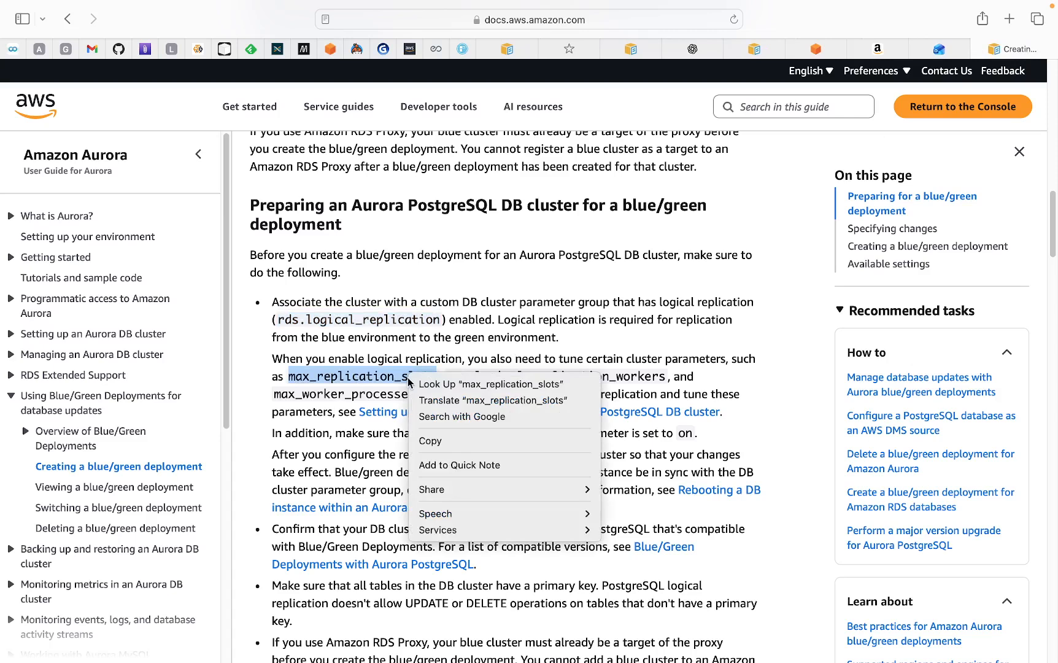
click(424, 443)
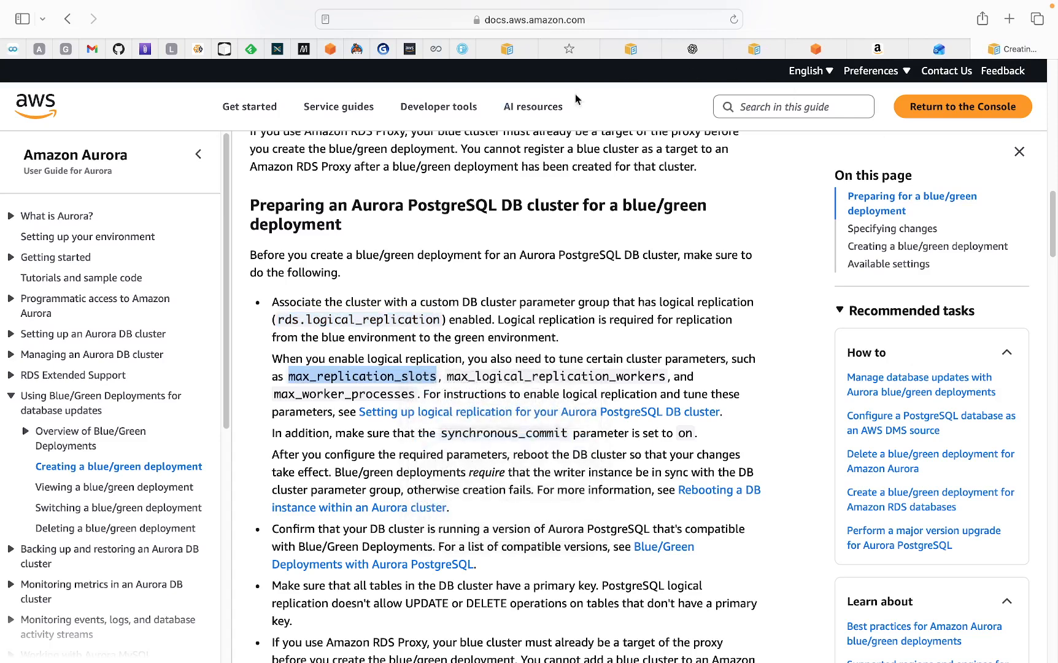
click(335, 54)
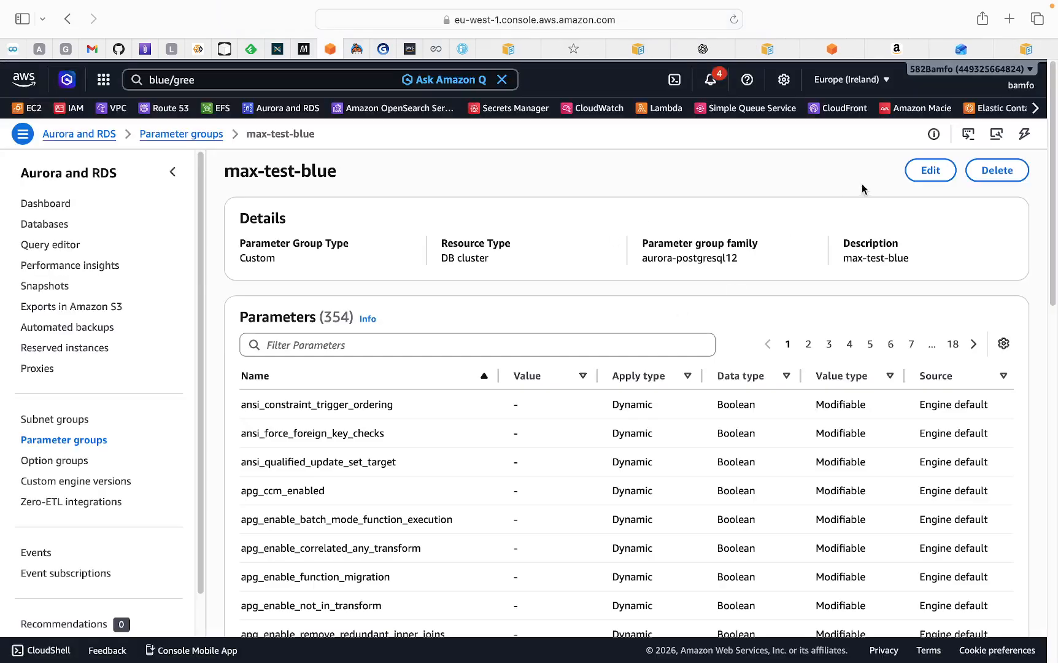
Set max_replication_slots to 20 in the max-test-blue parameter group and save the change
click(918, 176)
click(377, 218)
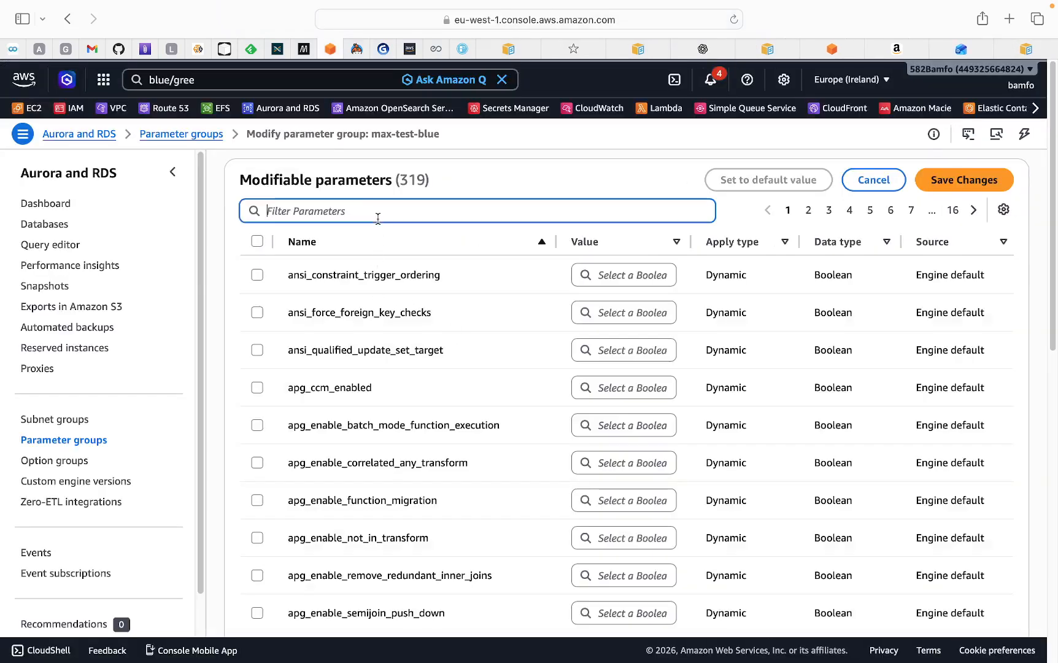
key(super+v)
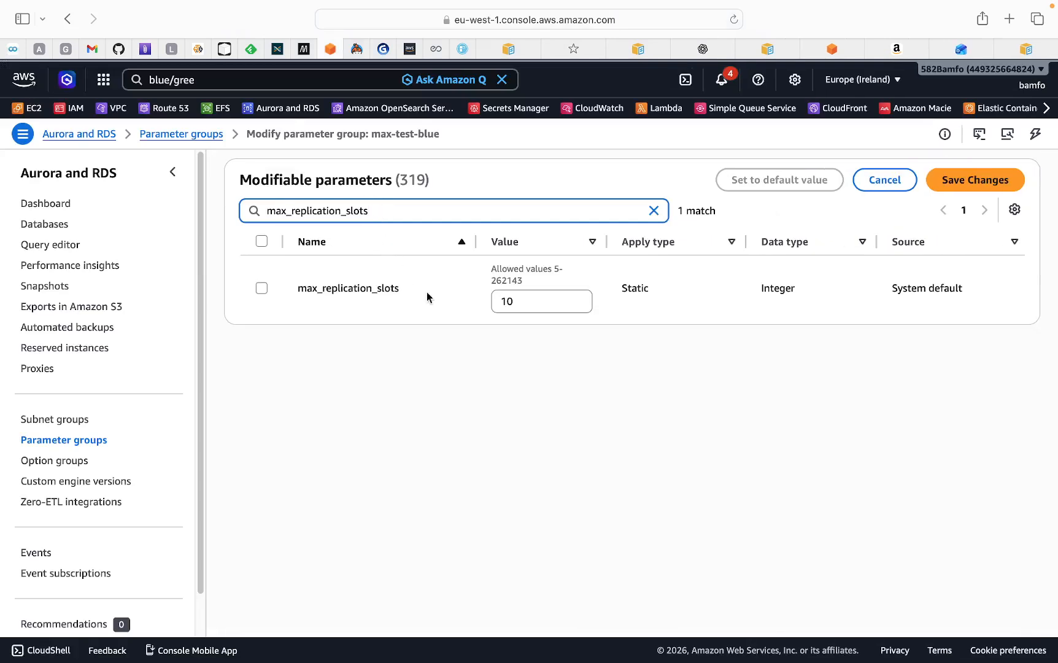
click(519, 300)
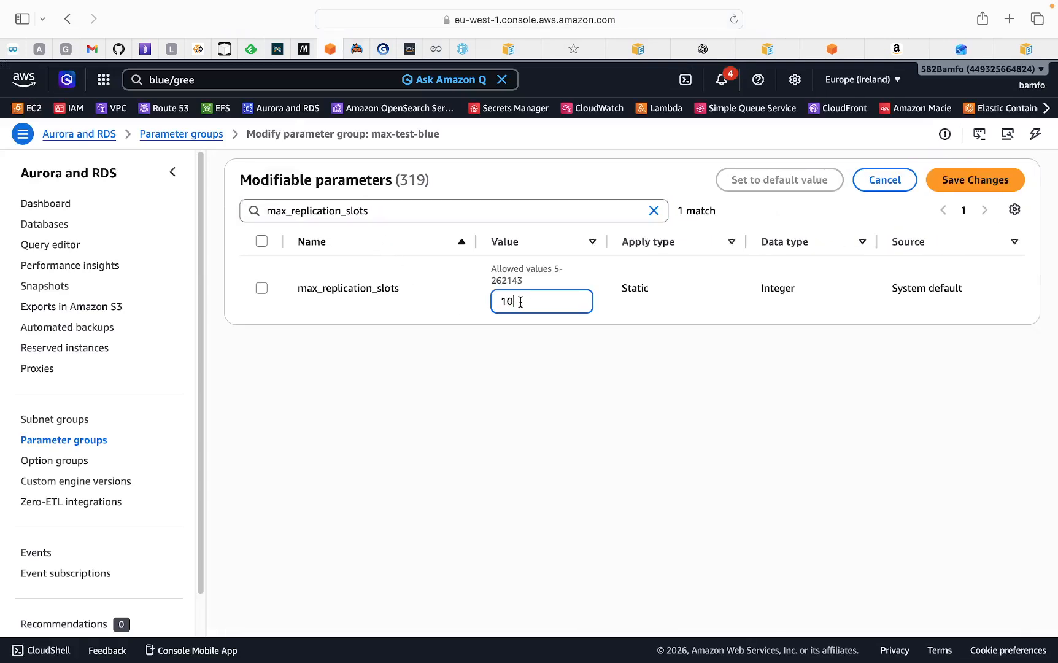
key(BackSpace)
key(BackSpace)
text(20)
click(956, 188)
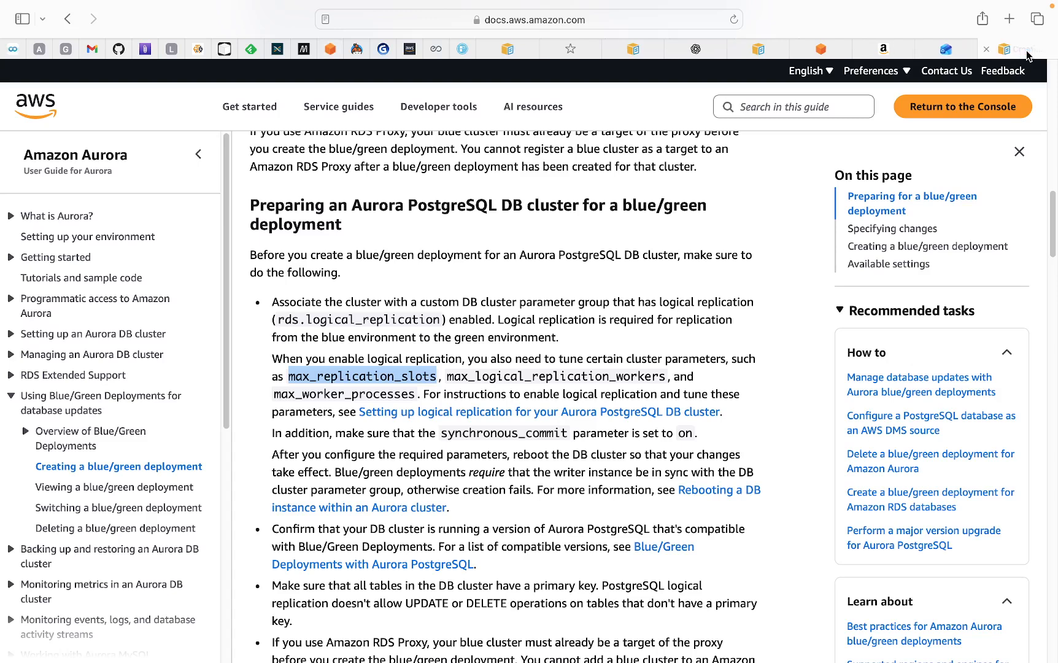
Copy the parameter name max_logical_replication_workers from the Aurora documentation and return to the max-test-blue group in the AWS console
click(1024, 51)
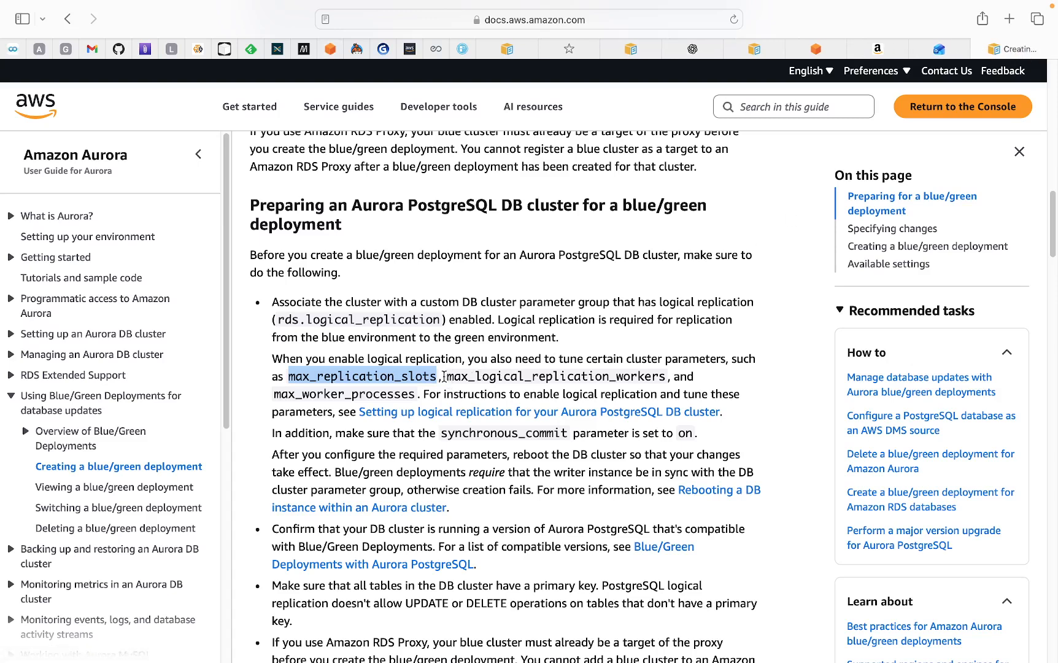
drag(443, 376, 666, 380)
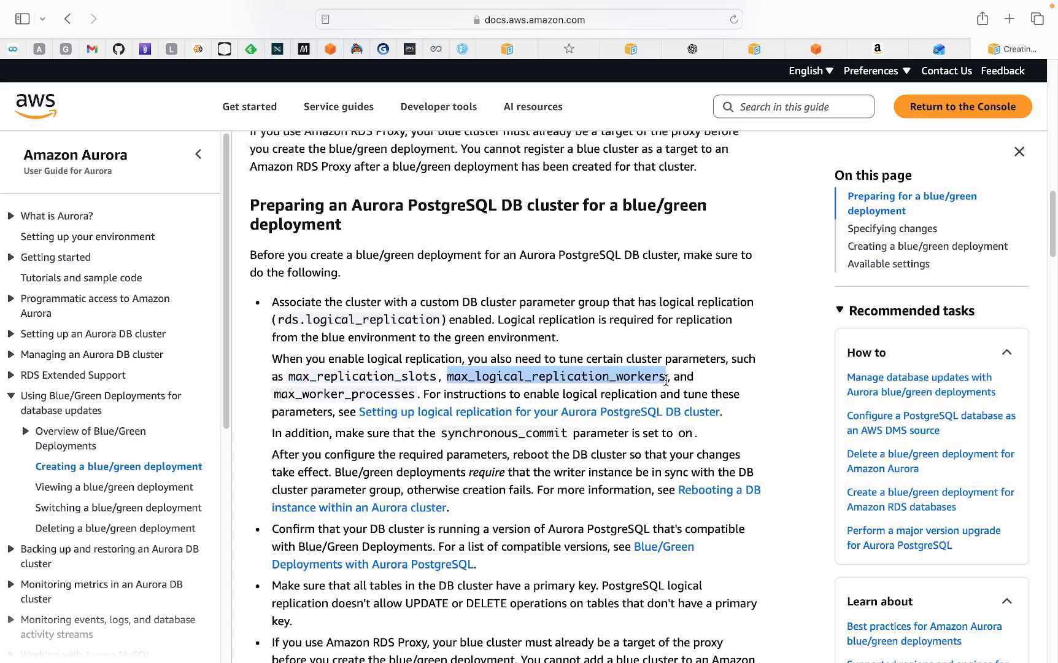
right_click(629, 377)
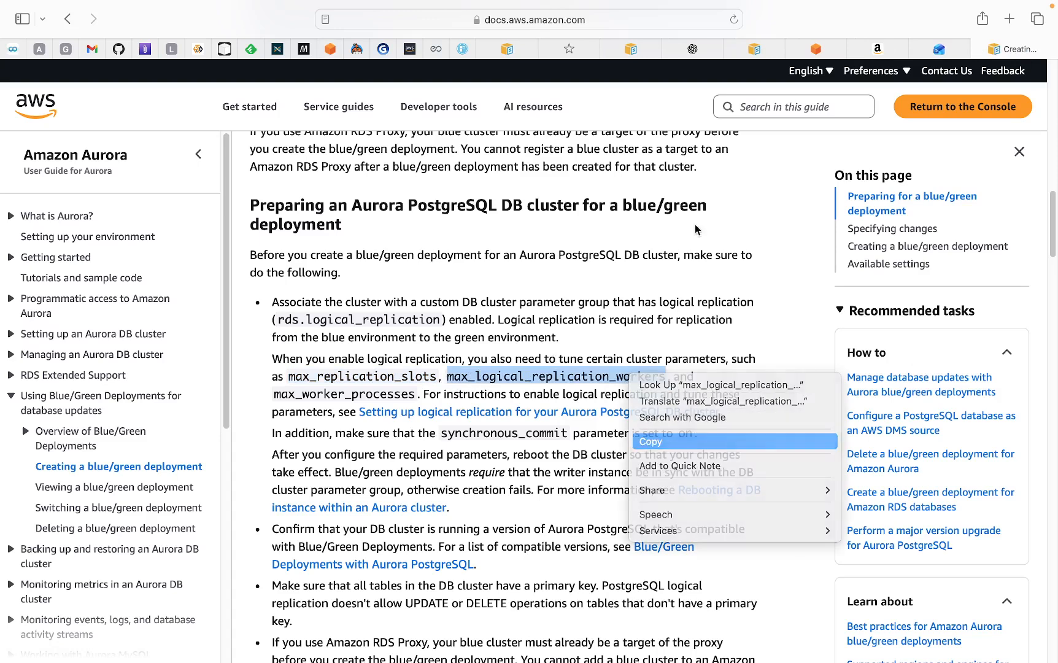
click(641, 437)
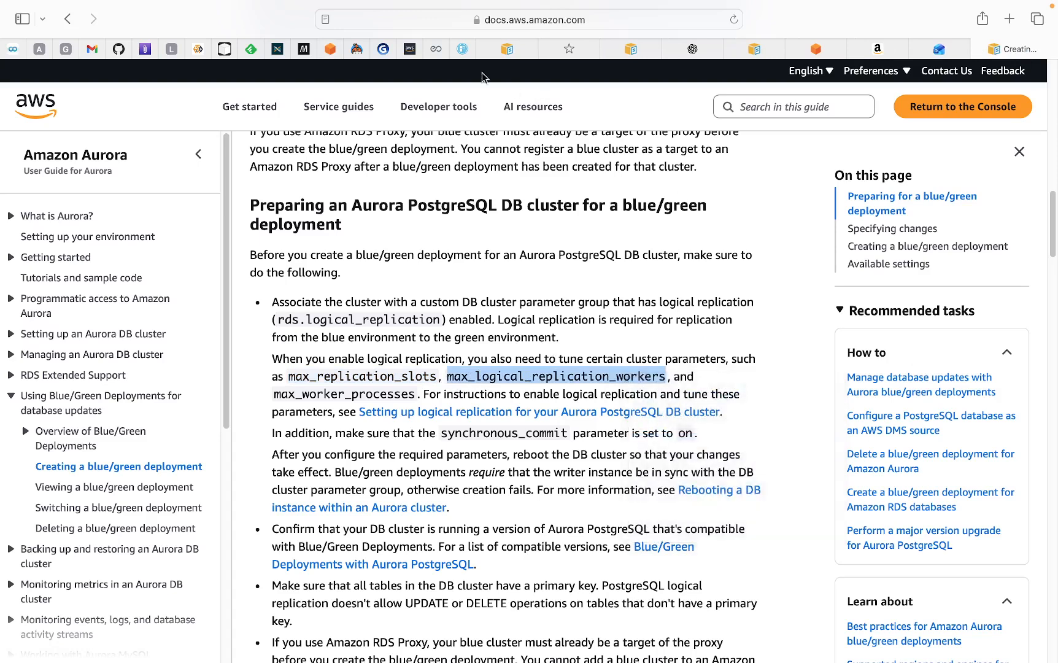
click(331, 49)
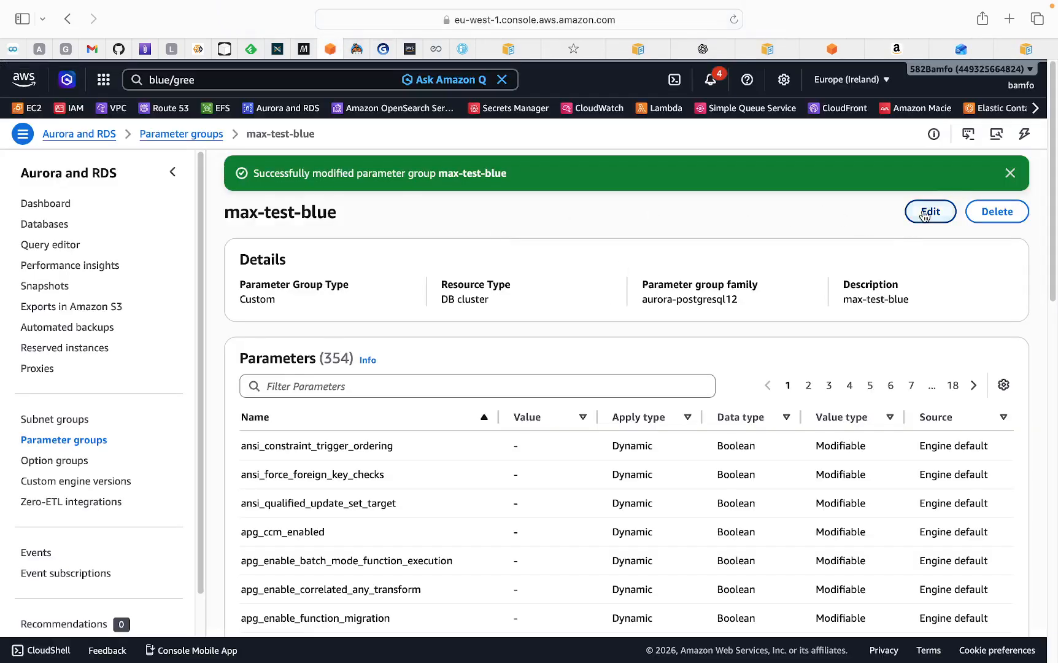
Set max_logical_replication_workers to 20 in the max-test-blue parameter group and save the change
click(926, 212)
click(341, 247)
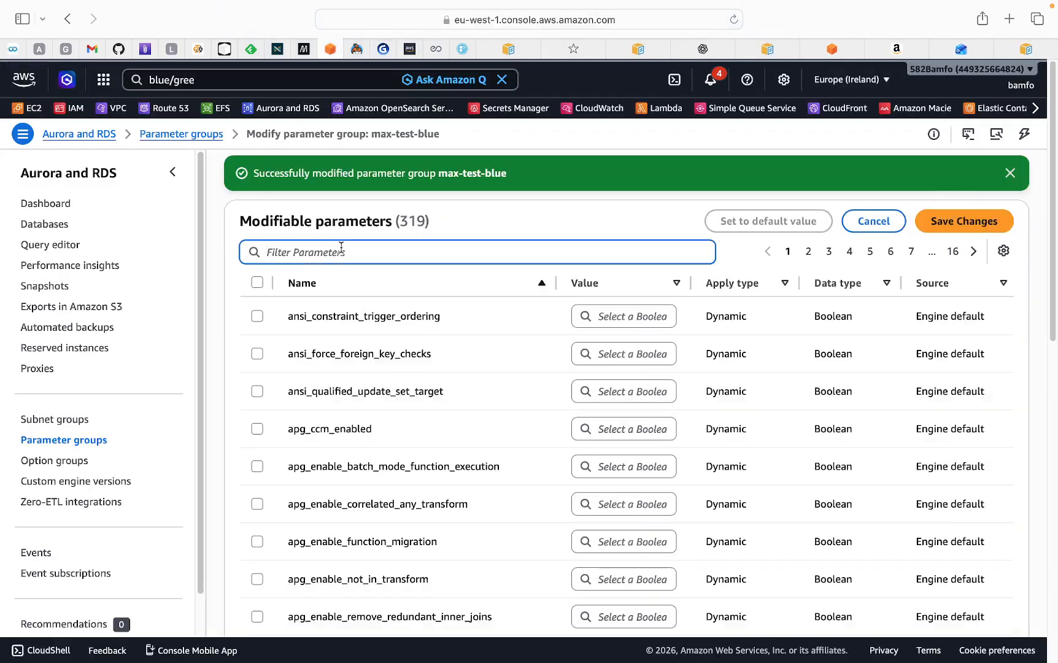
key(super+v)
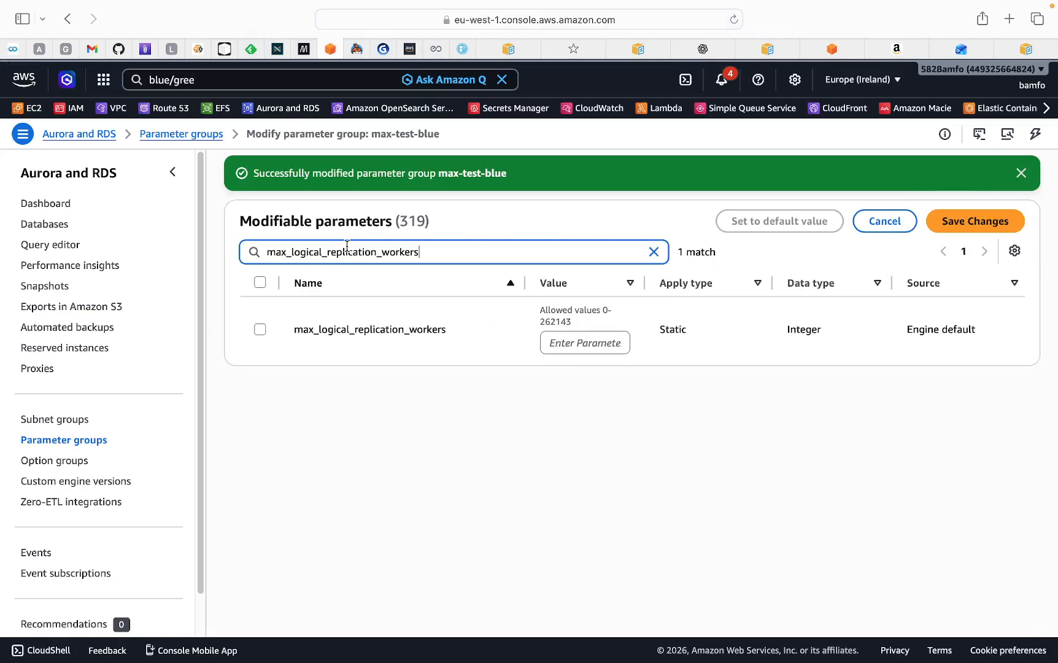
click(570, 340)
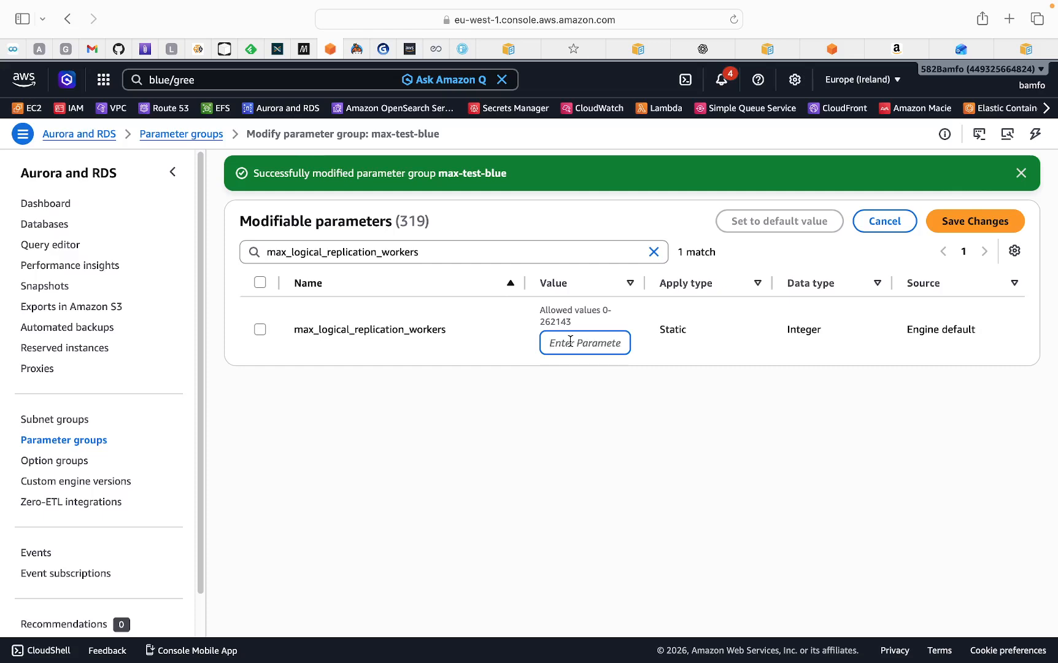
text(20)
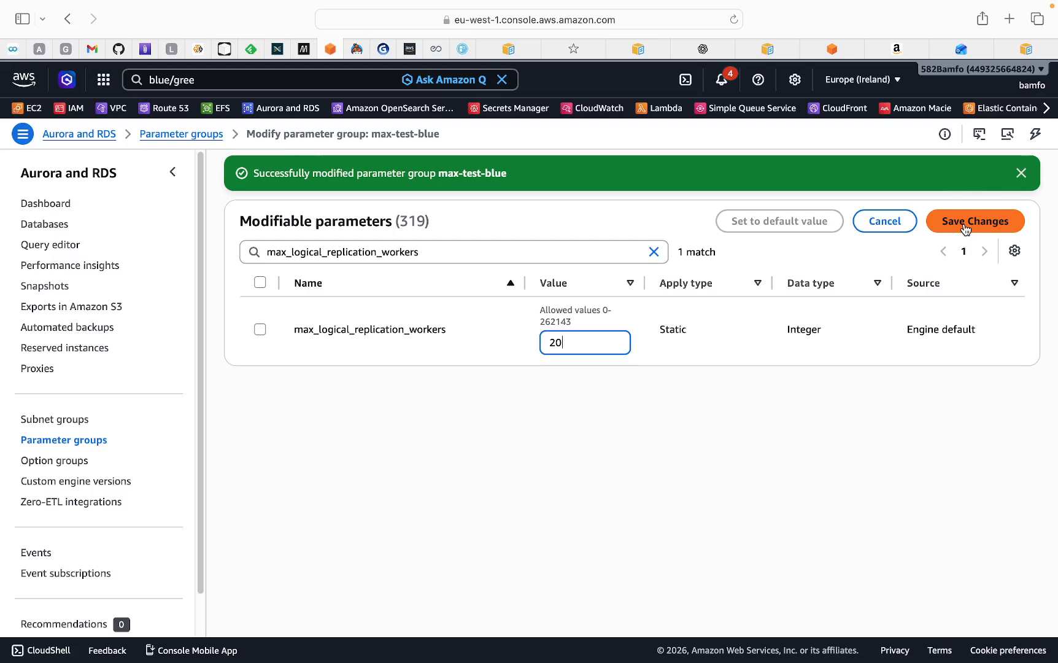
click(965, 226)
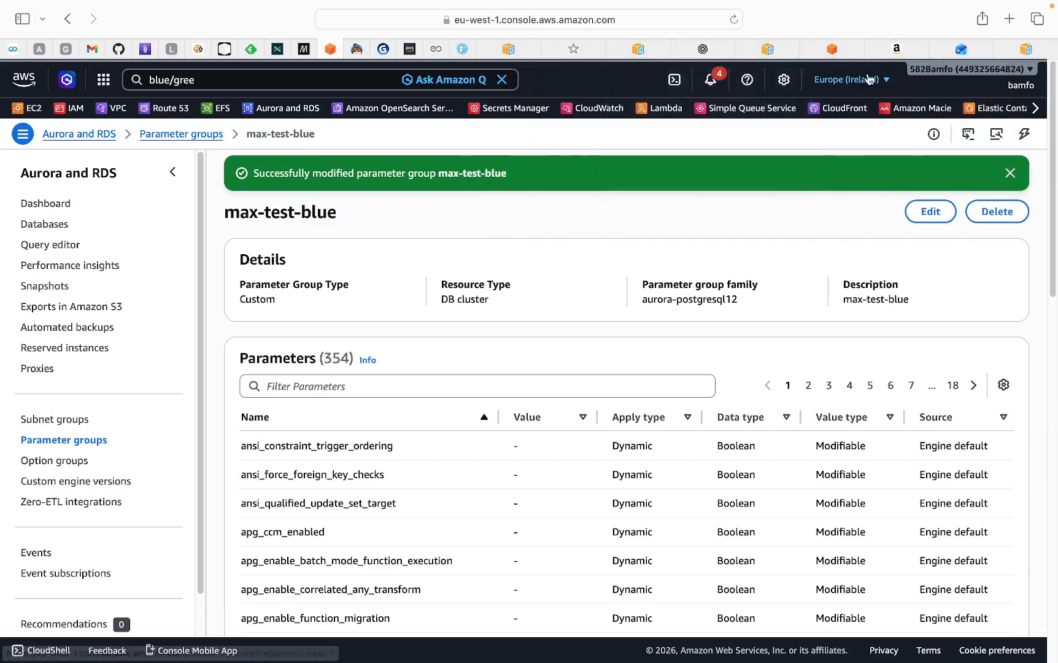
Copy the parameter name max_worker_processes from the Aurora documentation and return to the max-test-blue group in the AWS console
click(1029, 51)
double_click(555, 375)
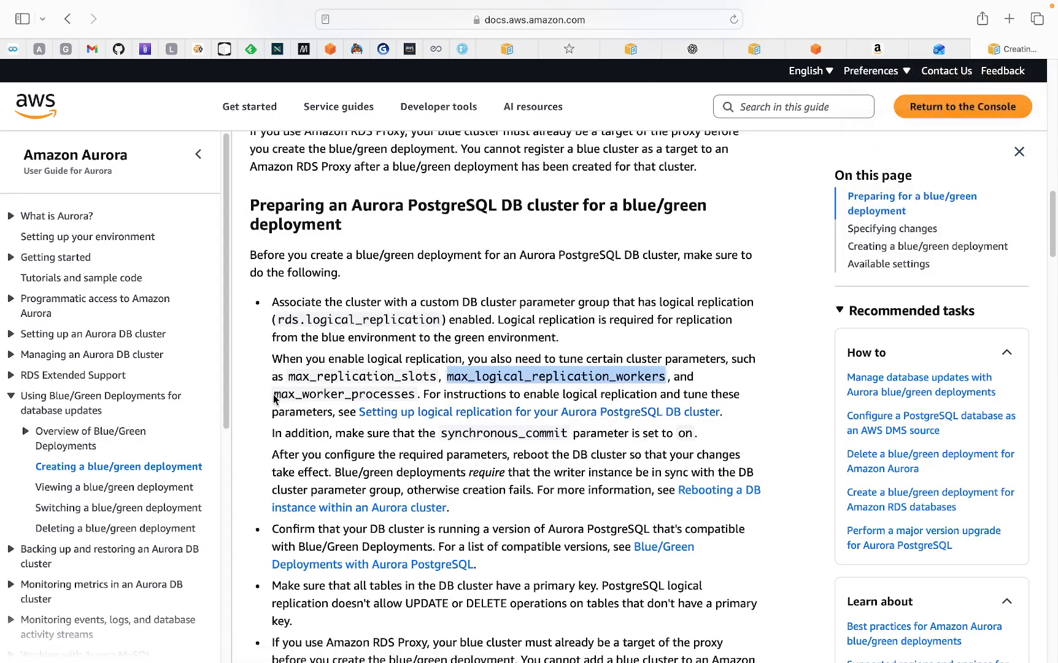
drag(274, 398, 416, 399)
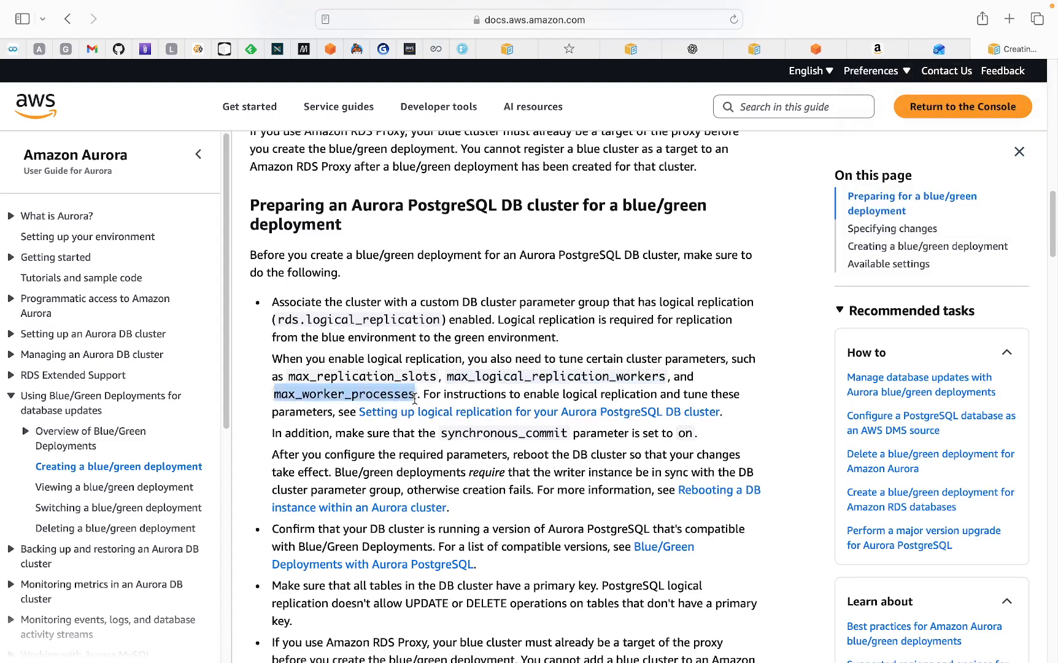
right_click(357, 391)
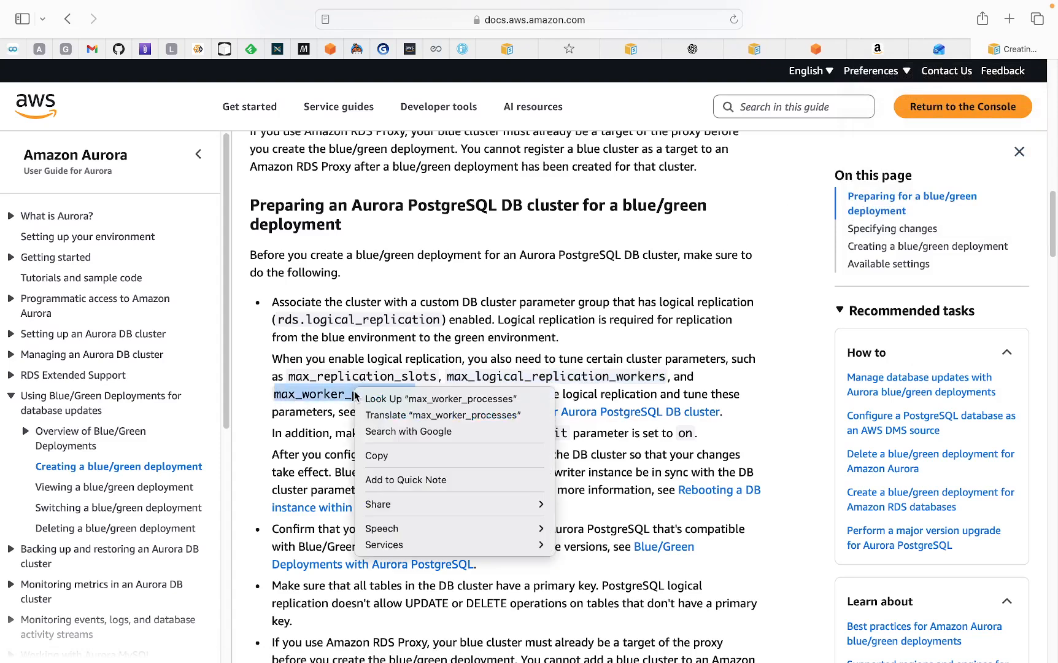
click(397, 456)
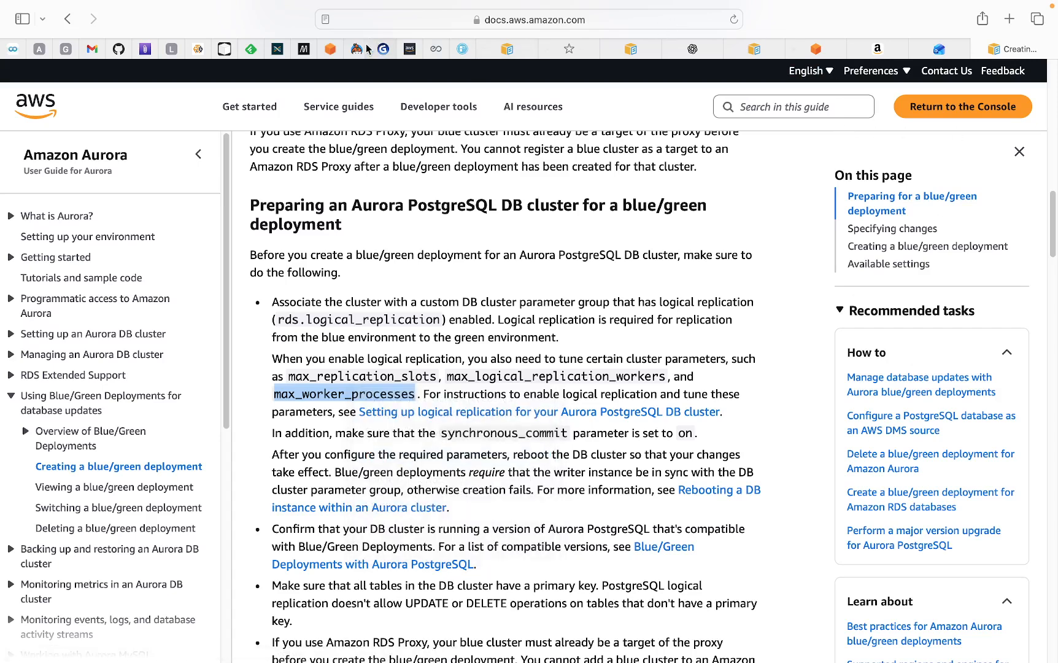
click(331, 49)
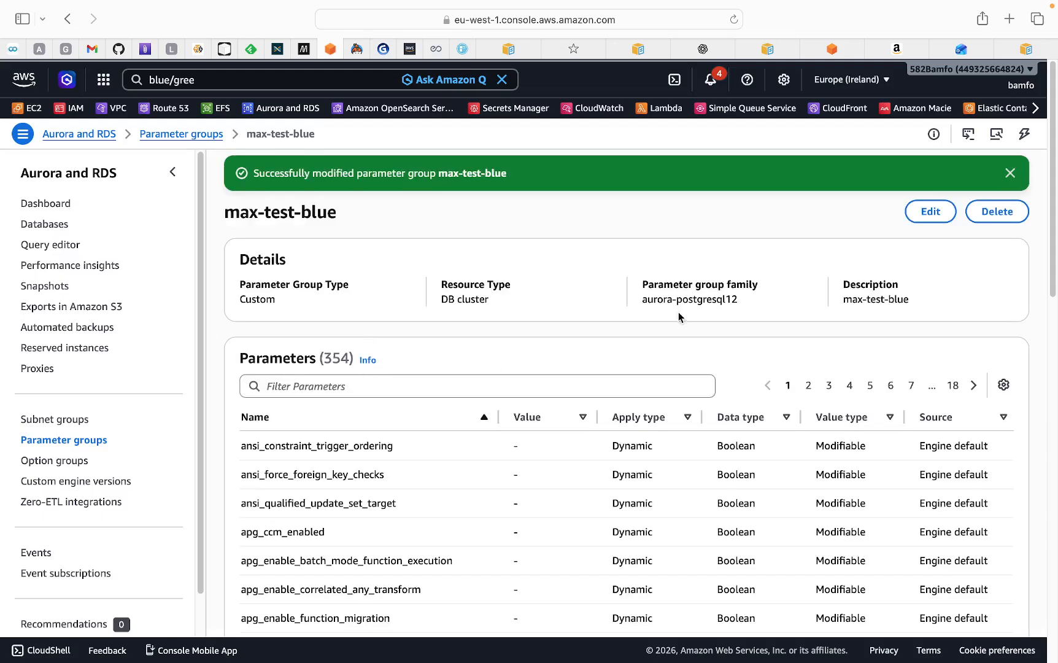
Set max_worker_processes to 32 in the max-test-blue parameter group and save the change
click(931, 215)
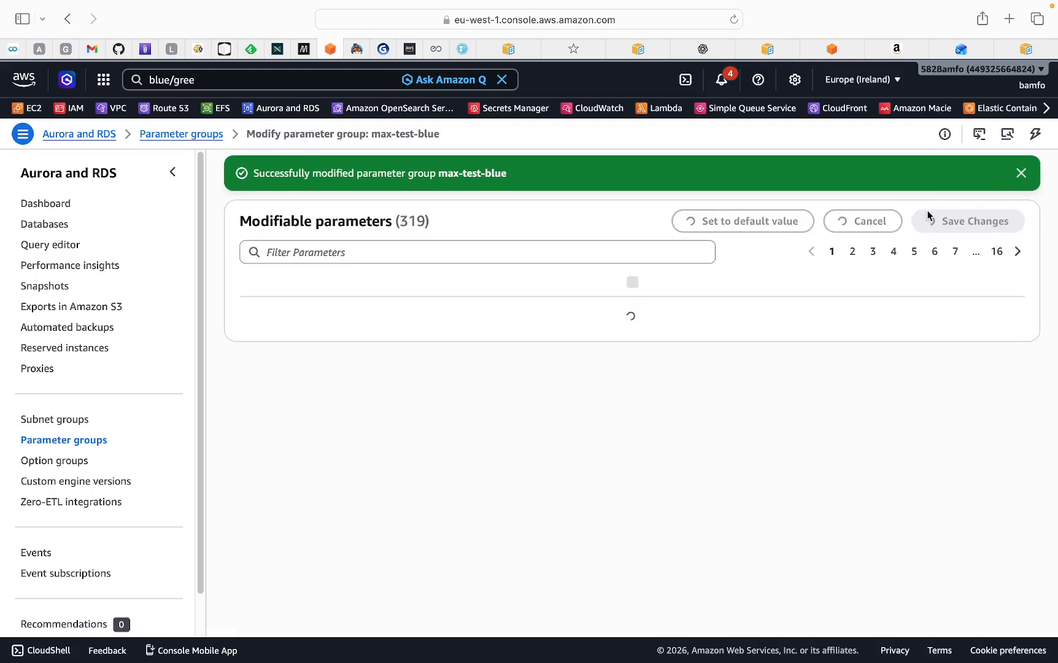
click(344, 255)
key(super+v)
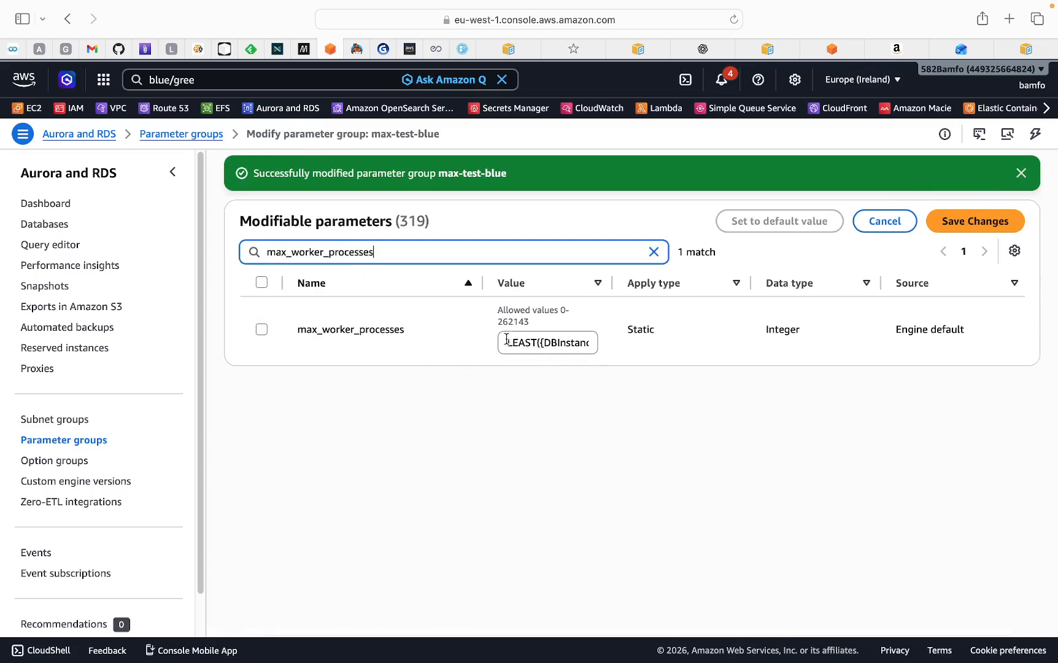
drag(507, 342, 606, 347)
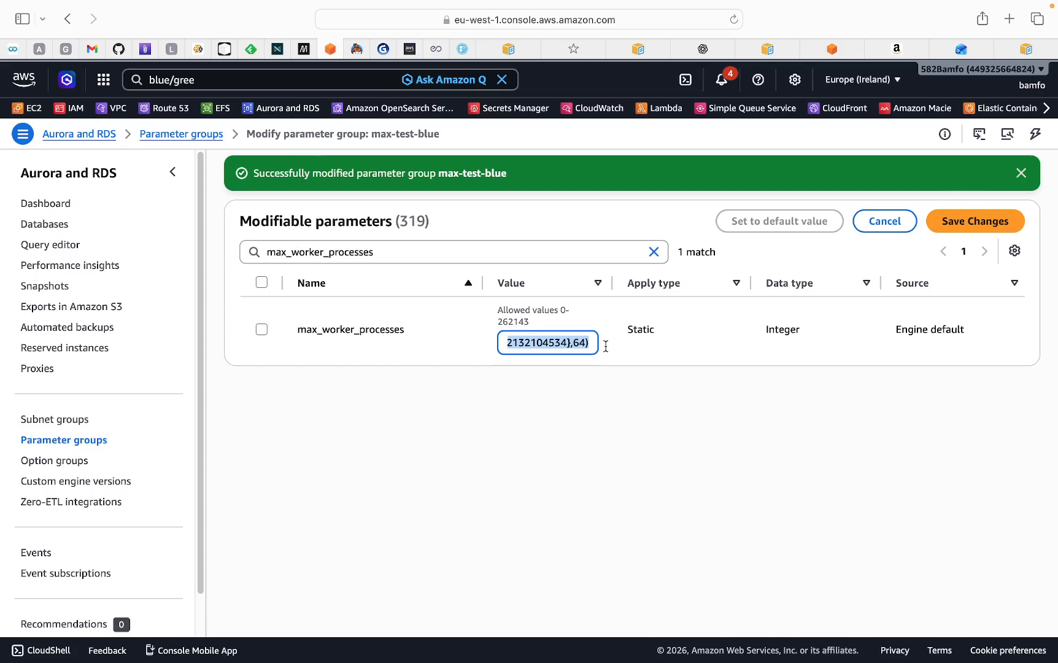
click(608, 356)
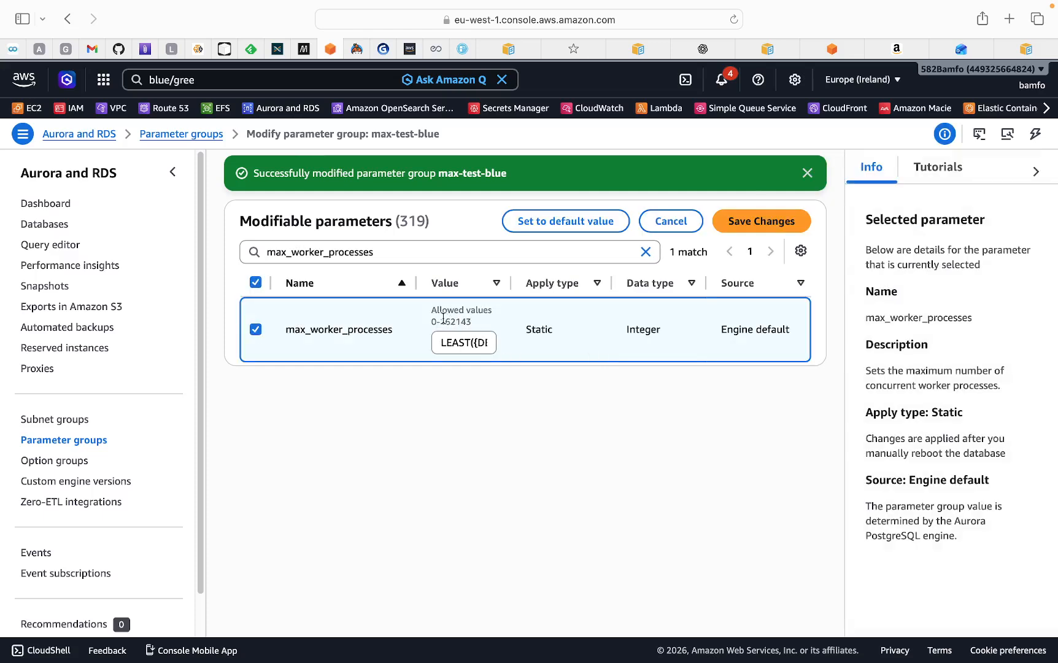
drag(439, 342, 530, 337)
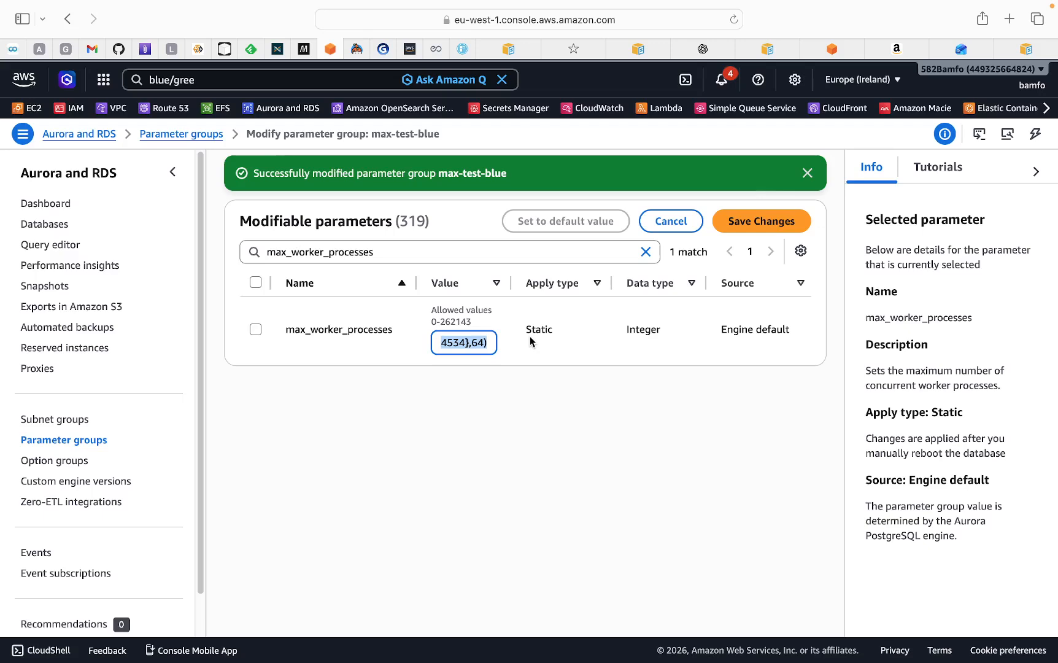
text(32)
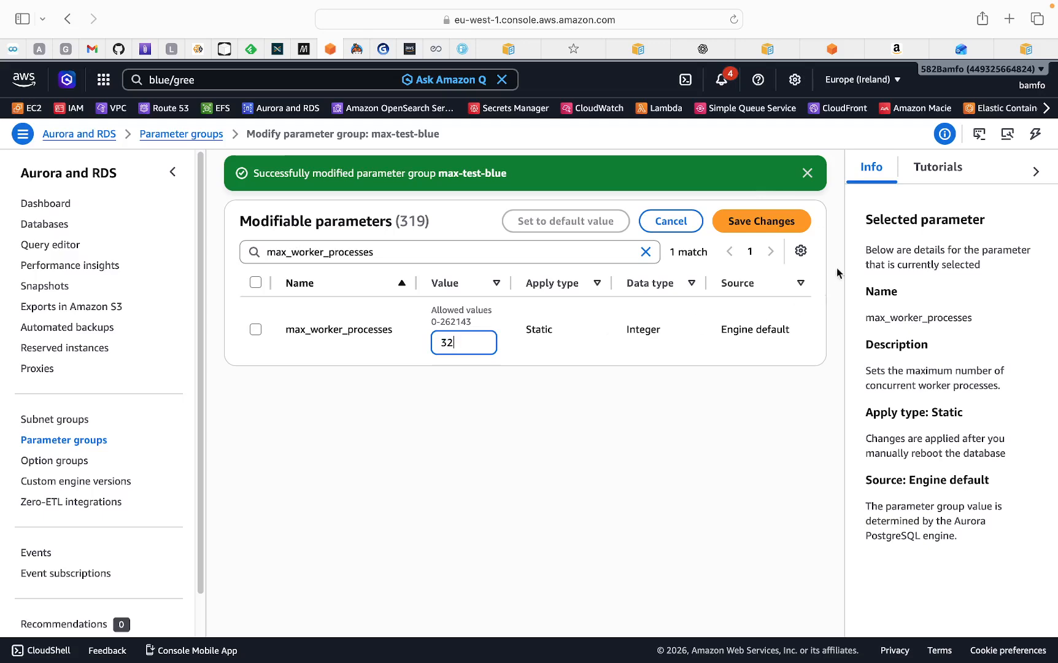
click(767, 223)
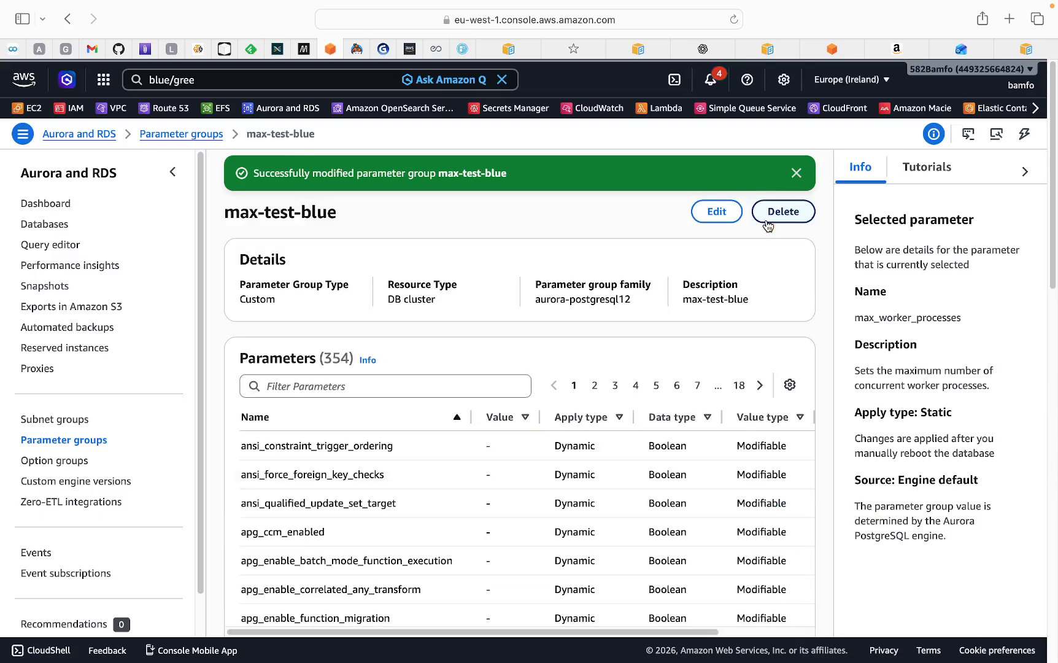
Copy the parameter name synchronous_commit from the Aurora blue/green deployment documentation and return to the max-test-blue group in the AWS console
click(775, 55)
scroll(618, 372, down, 10)
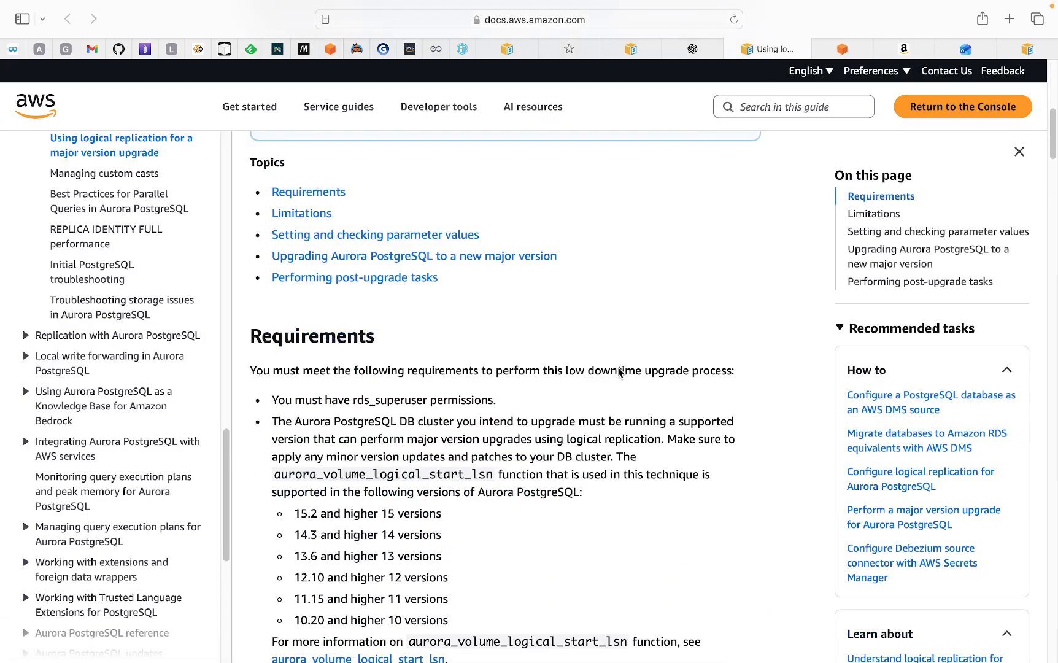
scroll(619, 371, up, 10)
click(1034, 49)
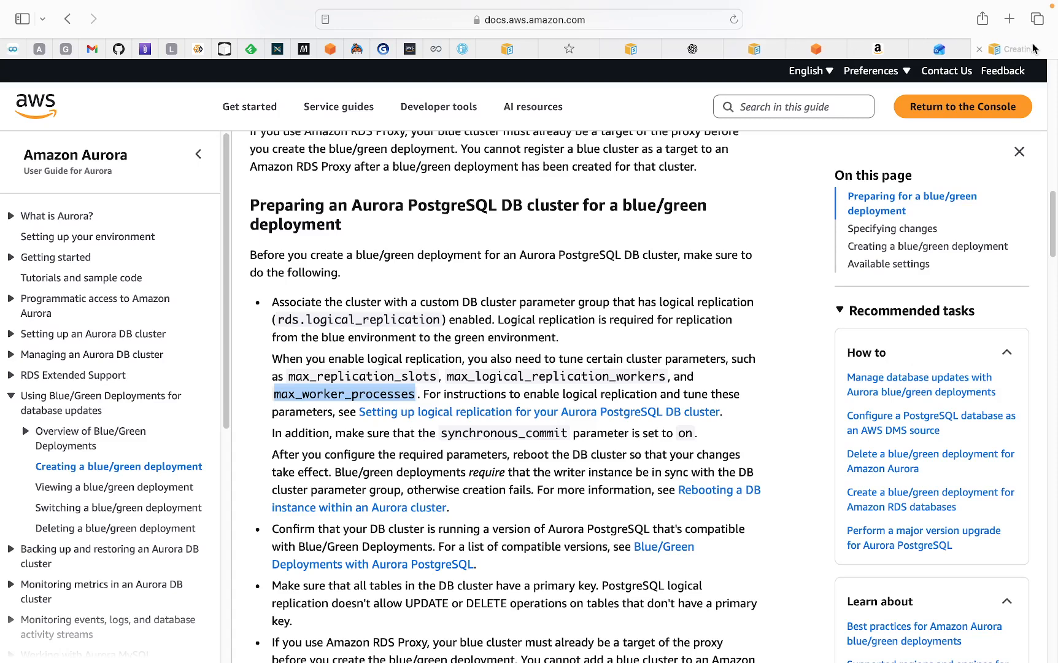
drag(442, 434, 567, 431)
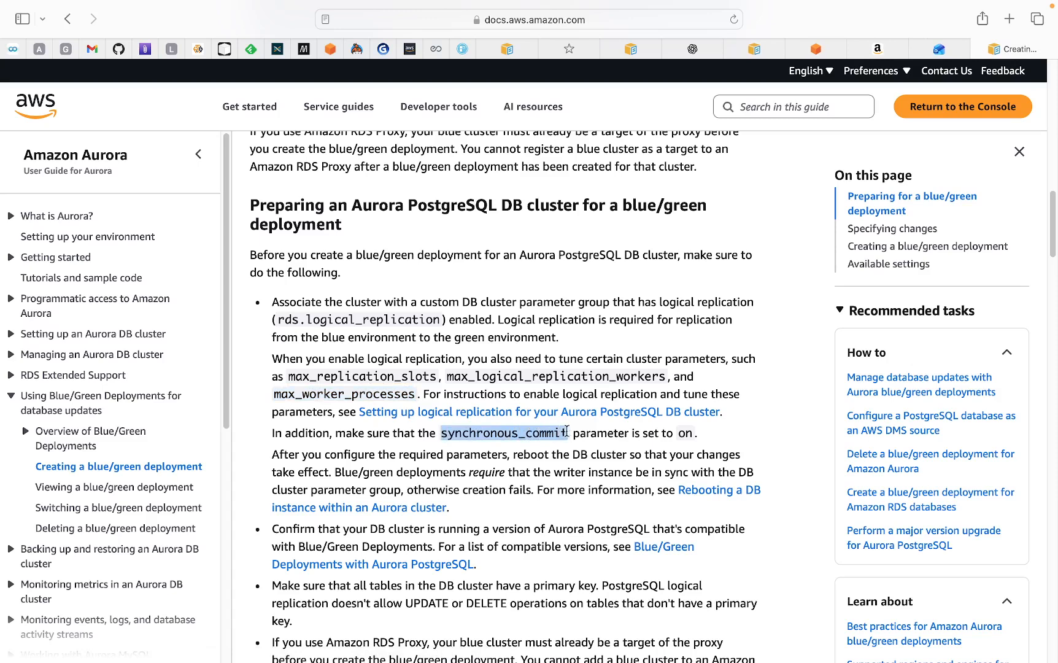
right_click(556, 434)
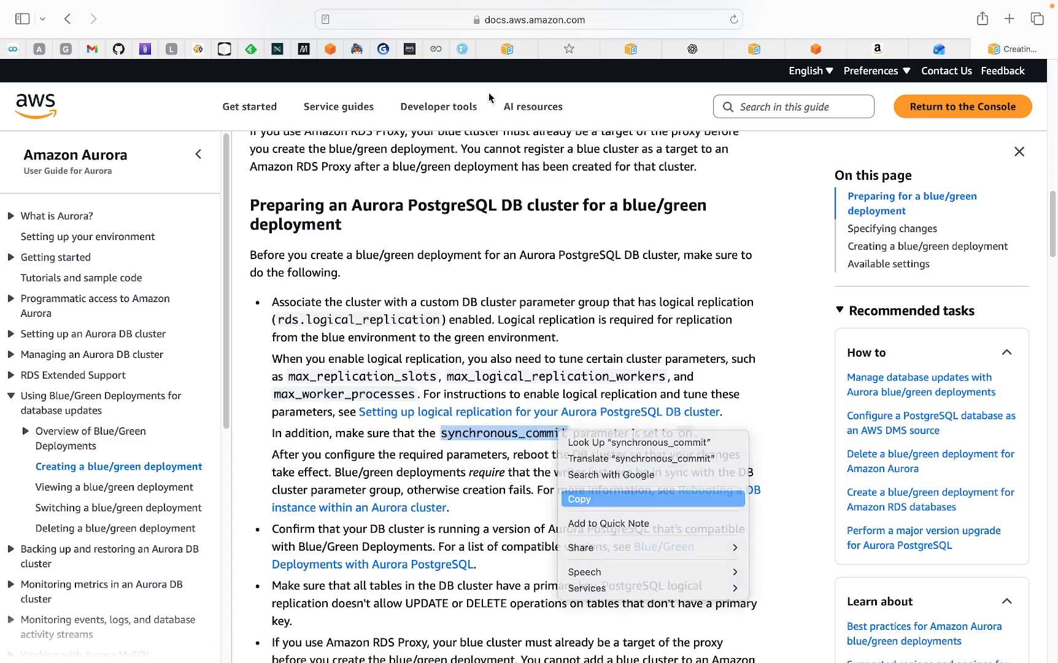
click(645, 496)
click(330, 66)
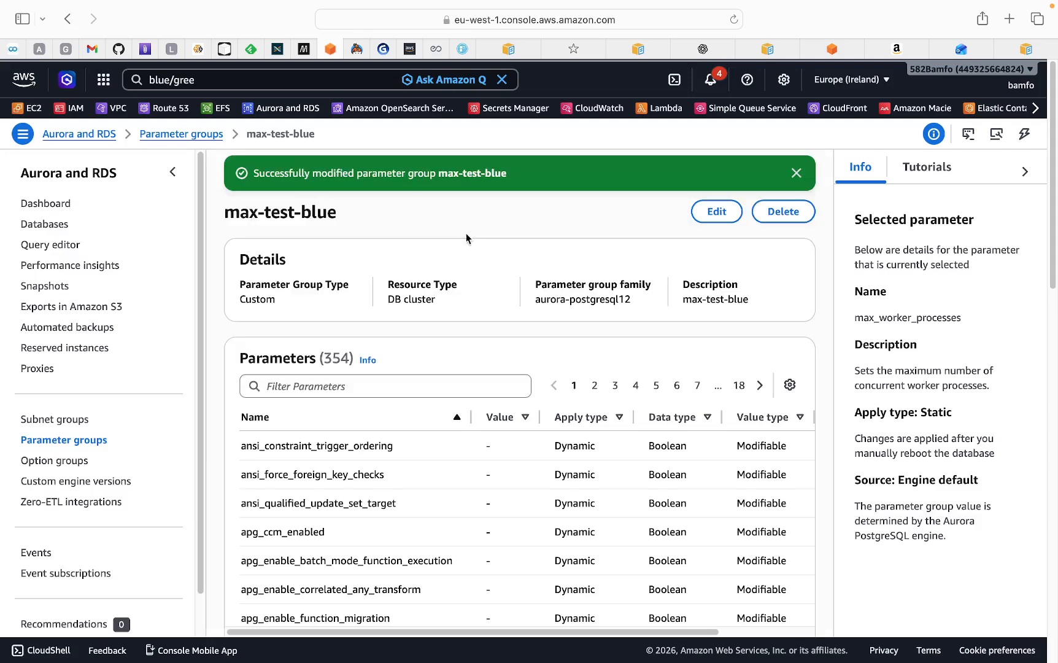
Check the synchronous_commit value among the modifiable parameters of max-test-blue and save the parameter group
click(715, 211)
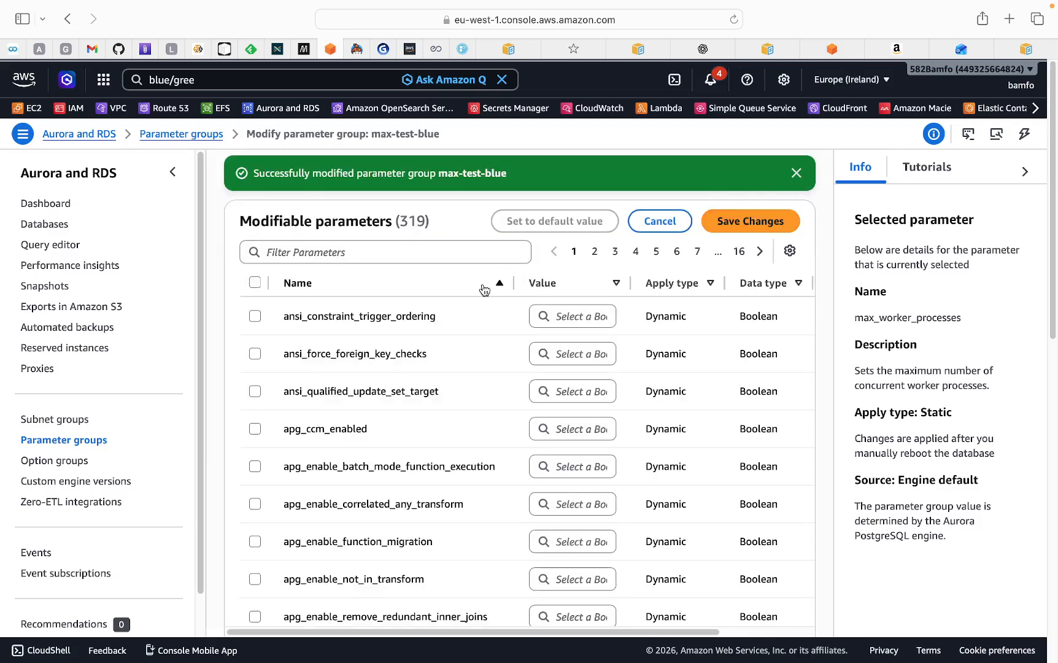
click(433, 256)
key(super+v)
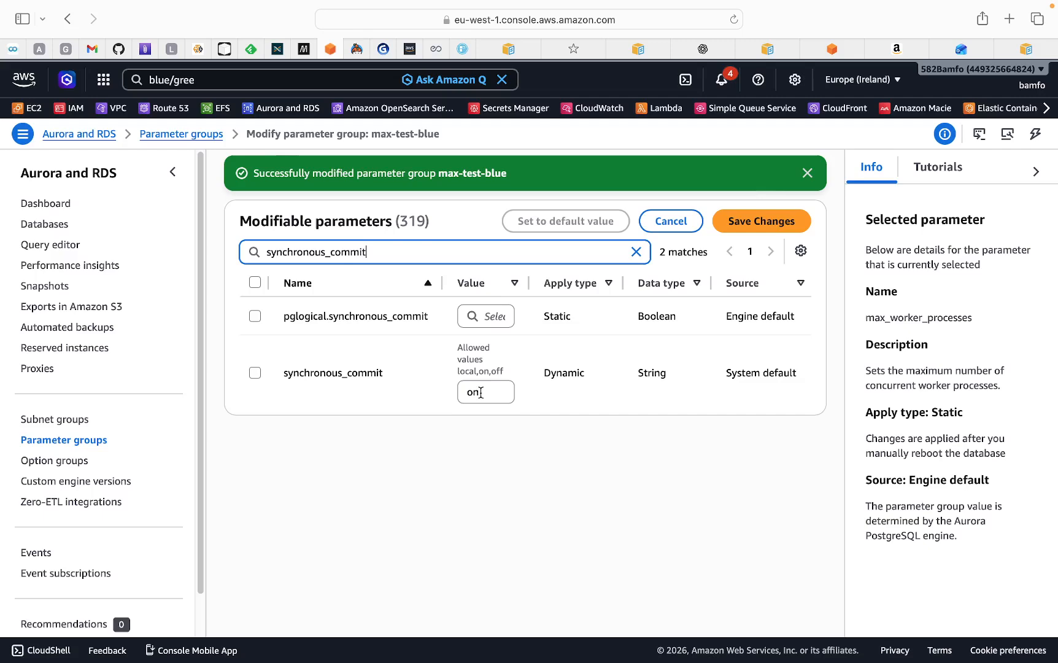
click(594, 469)
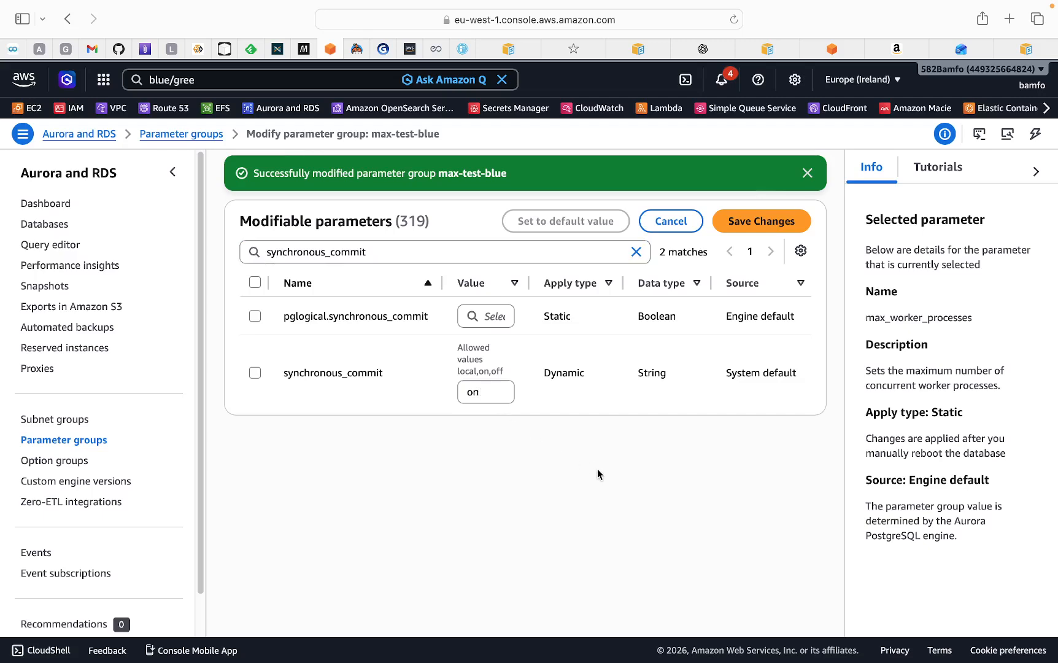
click(748, 226)
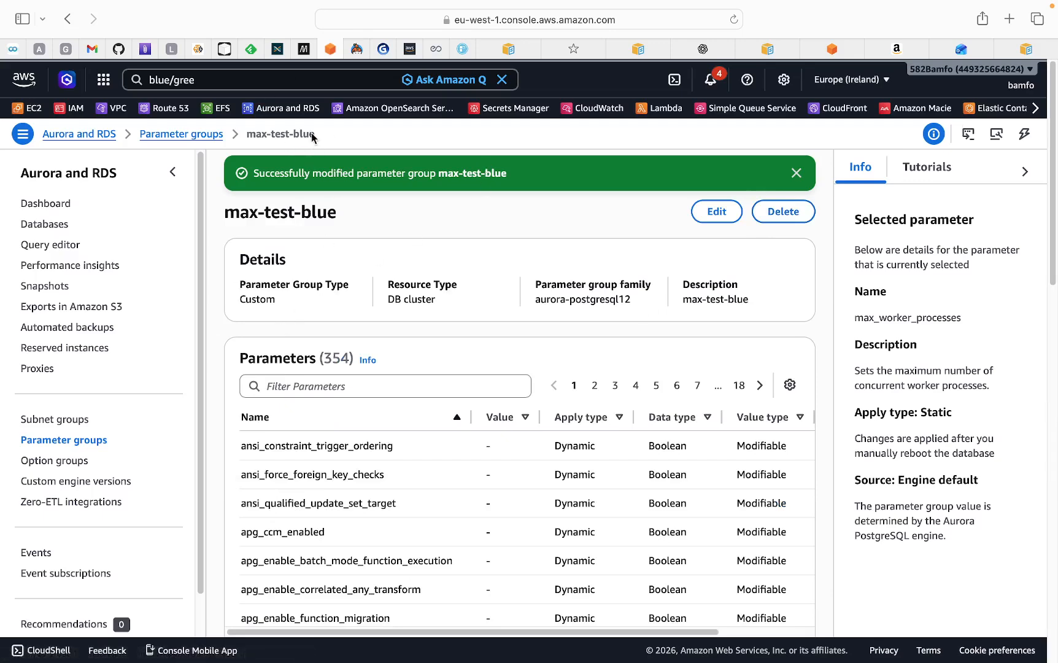
Open the max-test-green parameter group for editing and look up synchronous_commit among its modifiable parameters
click(61, 442)
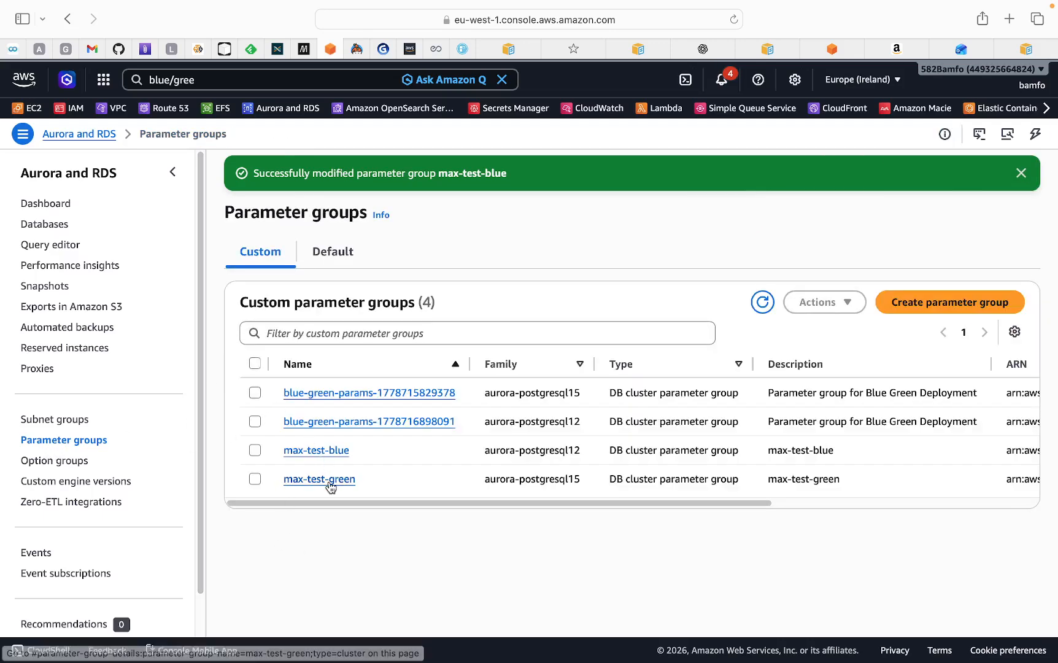
click(324, 484)
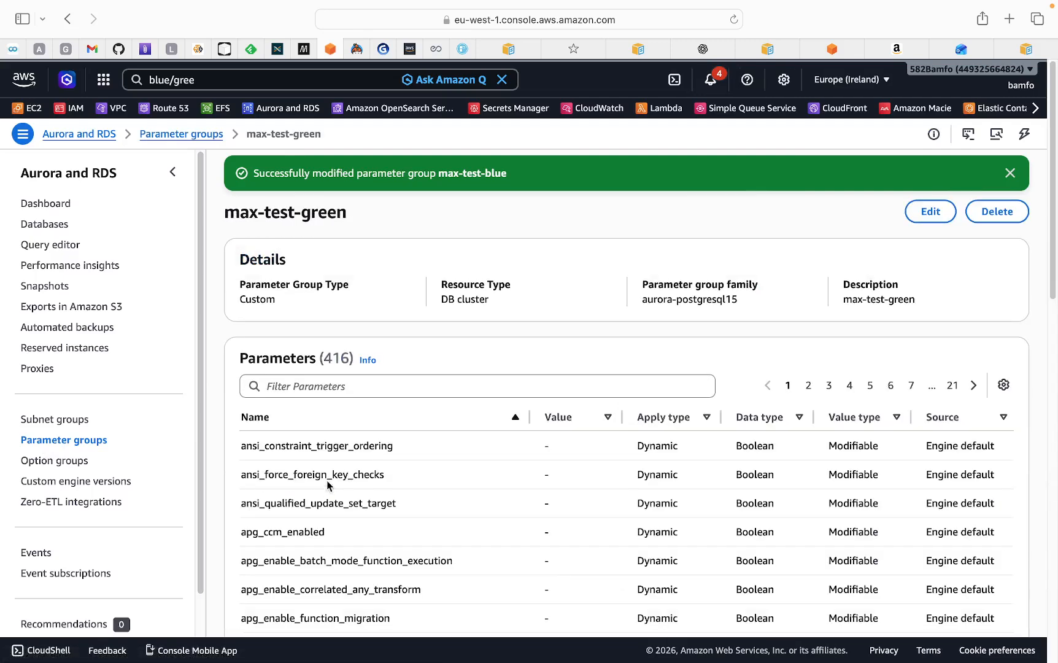
click(930, 211)
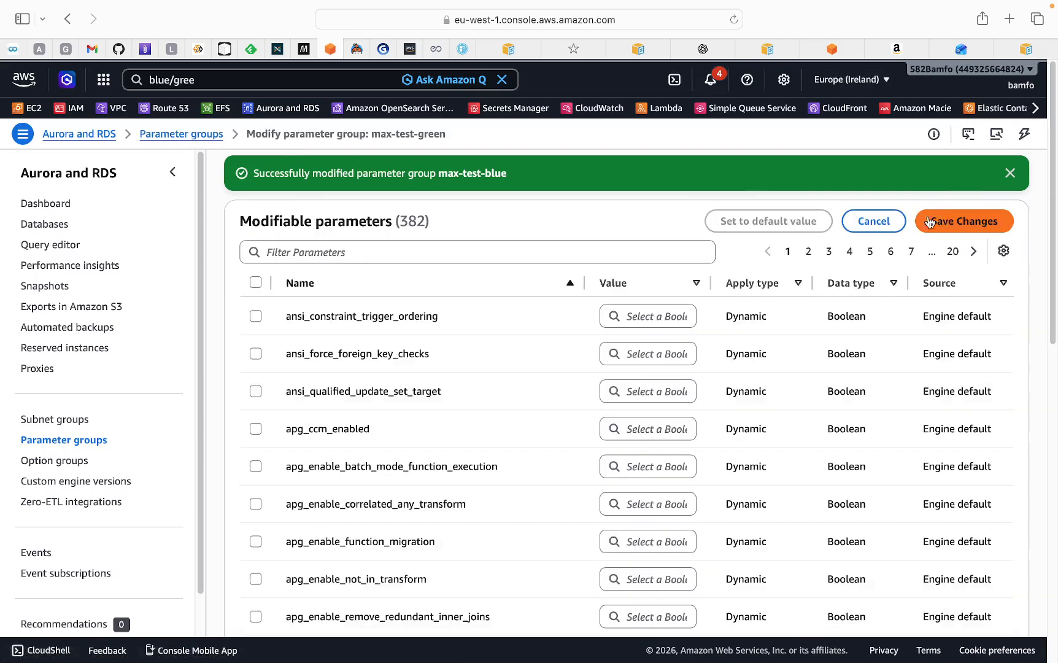
click(383, 256)
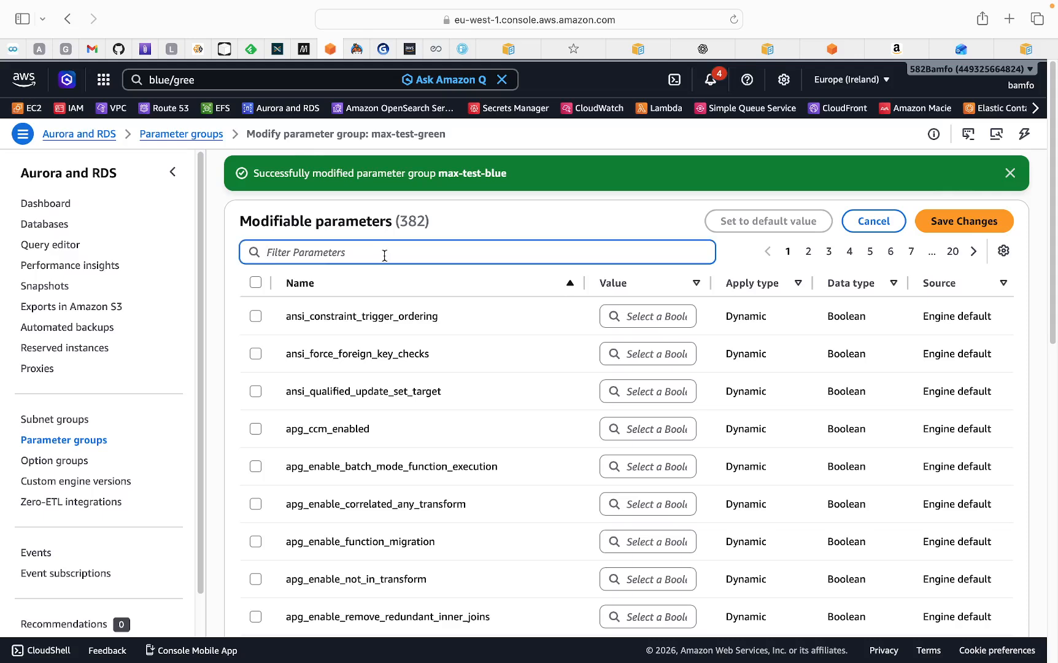
key(super+v)
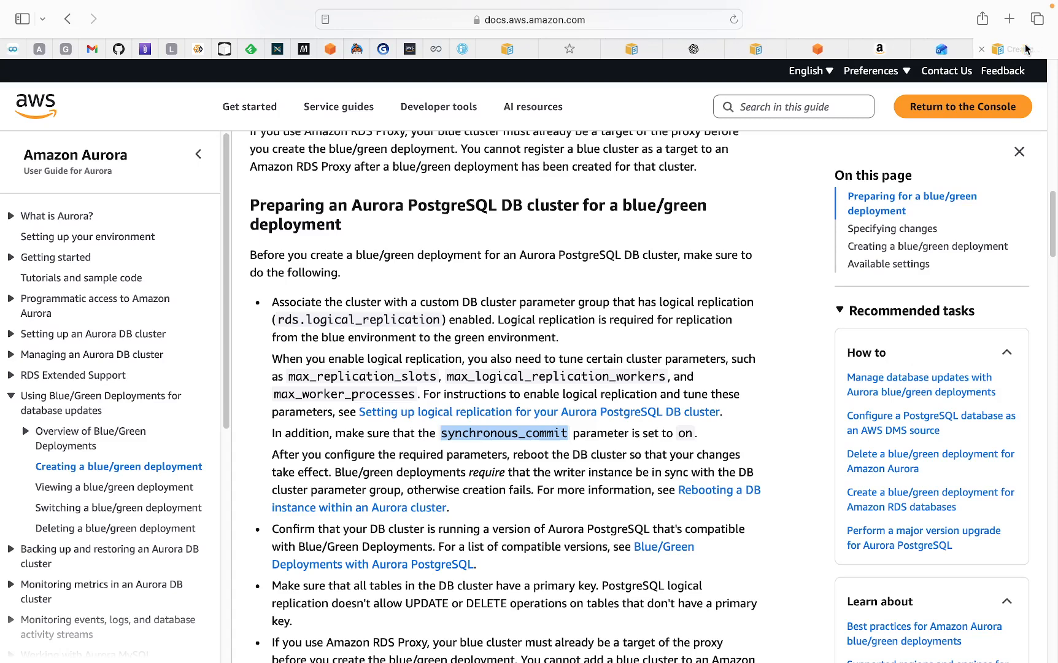
Copy the parameter name max_logical_replication_workers from the Aurora blue/green deployment documentation and return to max-test-green in the AWS console
click(1024, 49)
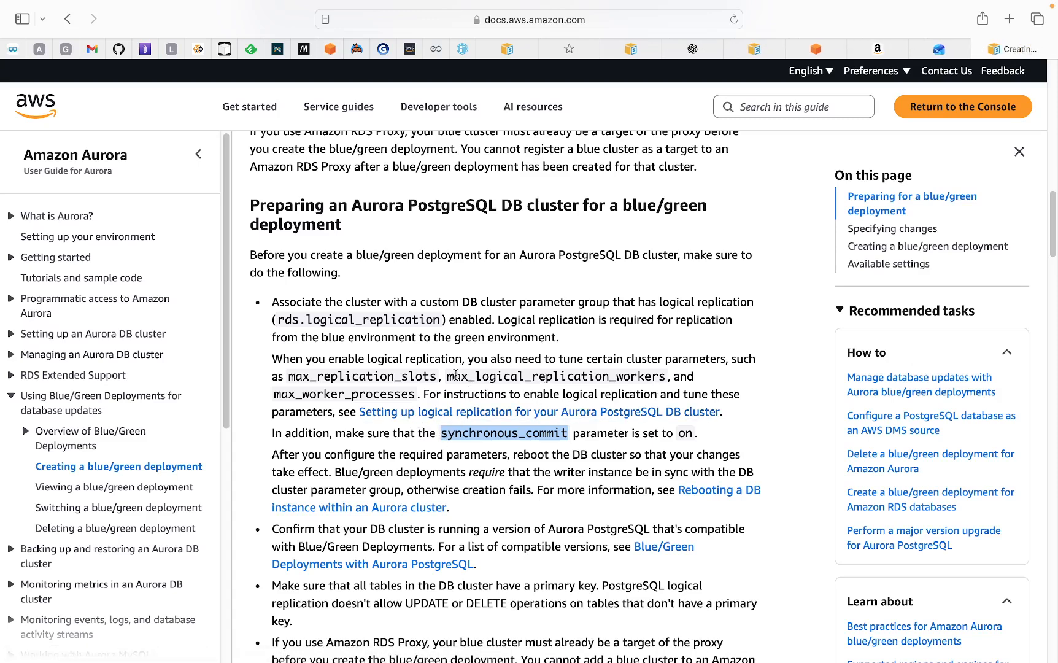
drag(447, 376, 666, 379)
right_click(635, 374)
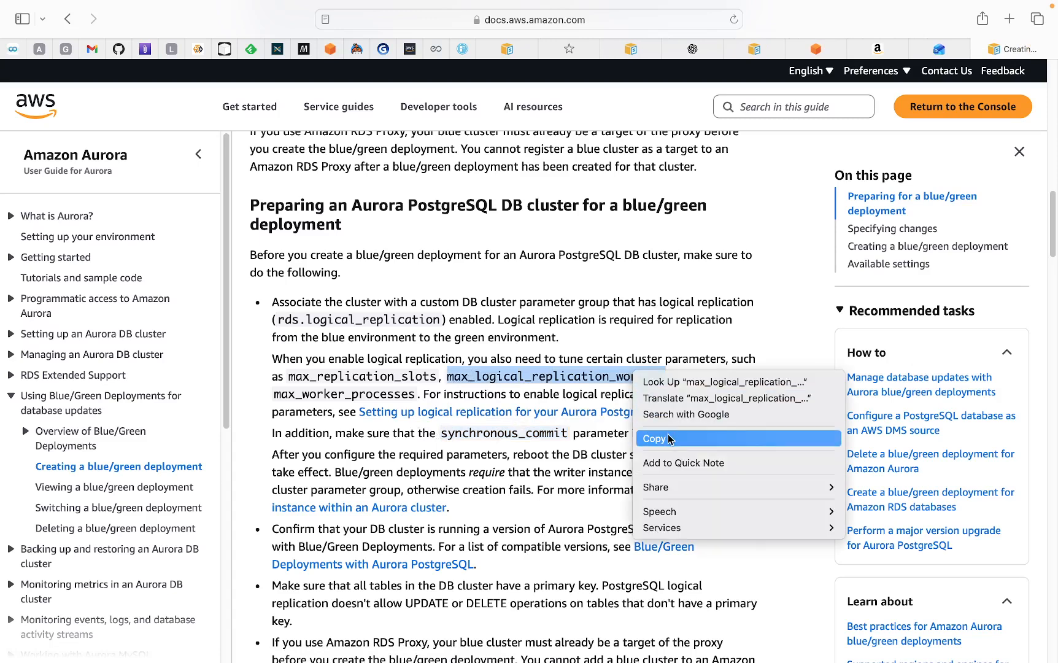
click(331, 53)
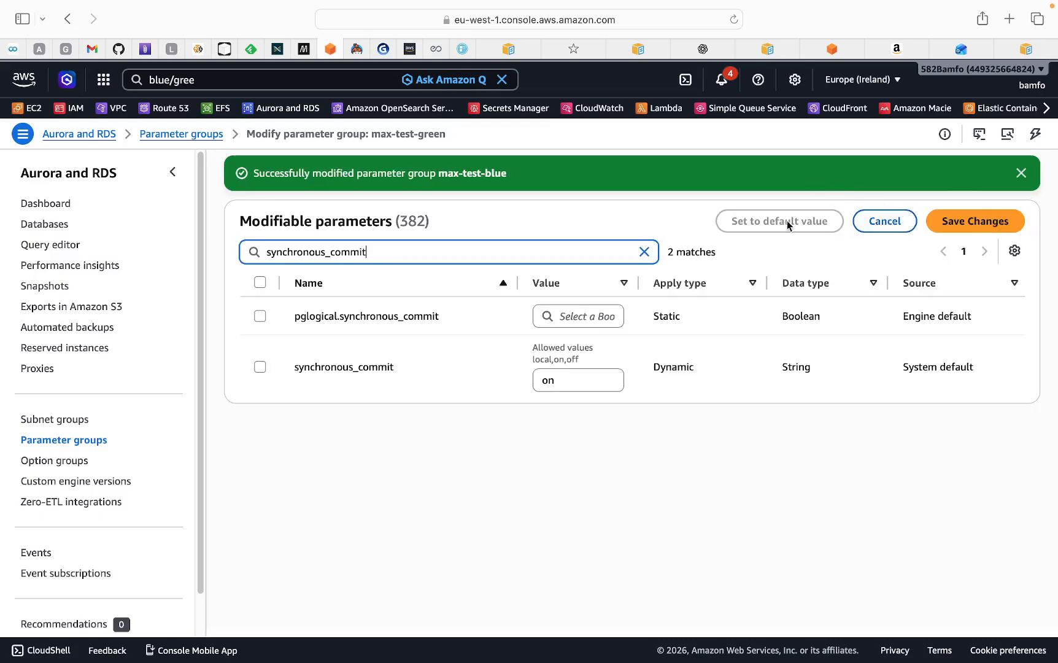
Restart editing of max-test-green, set max_logical_replication_workers to 20 and save the change
click(884, 221)
click(928, 210)
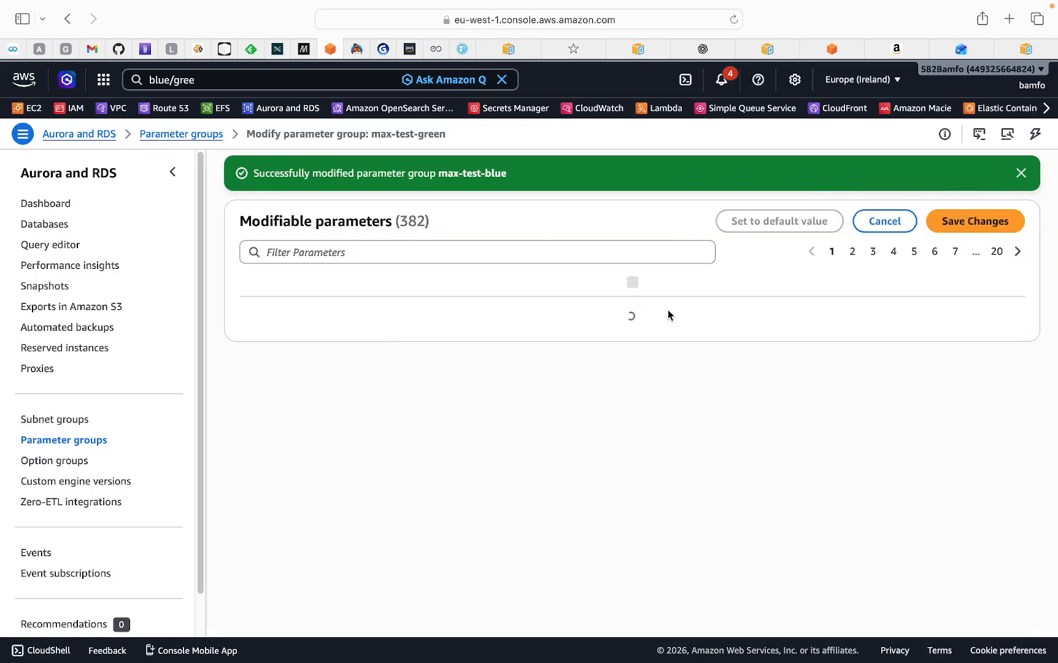
click(348, 251)
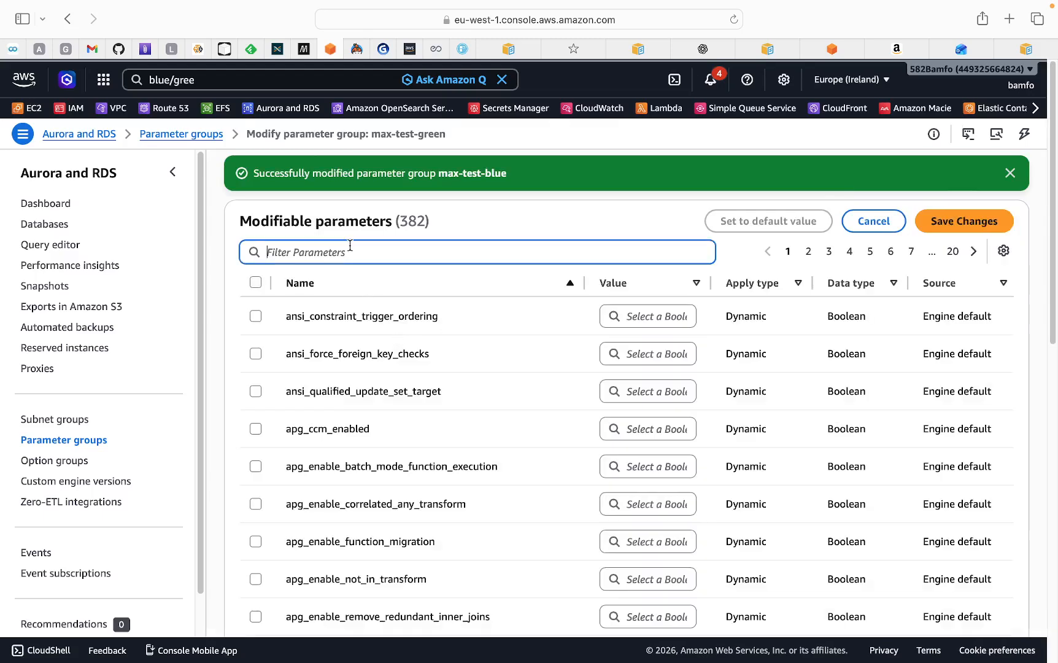
key(super+v)
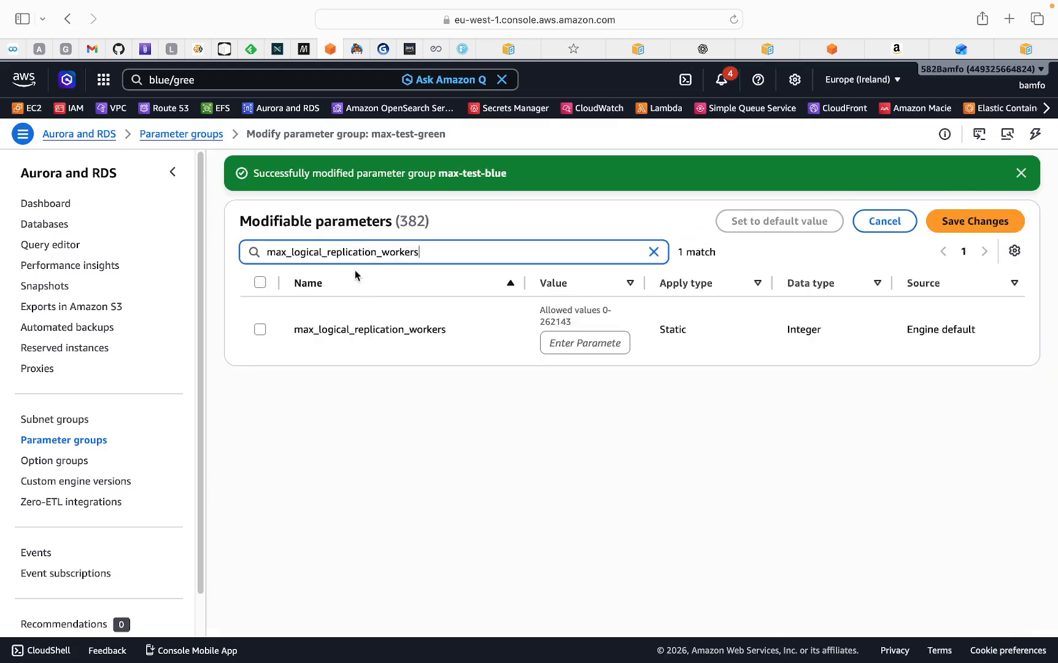
click(567, 342)
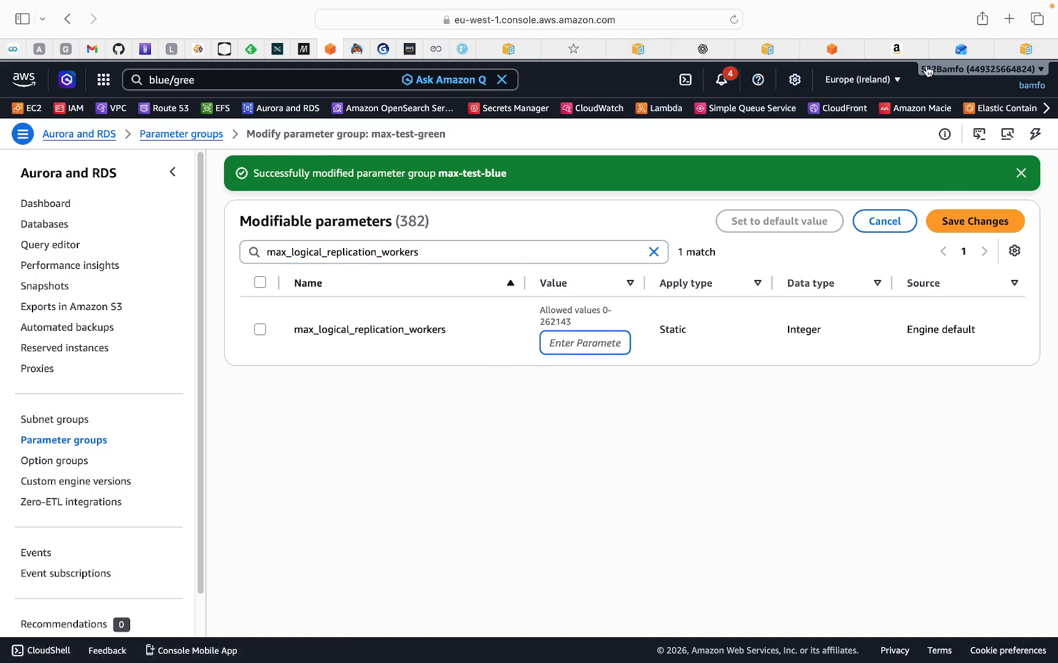
click(1031, 54)
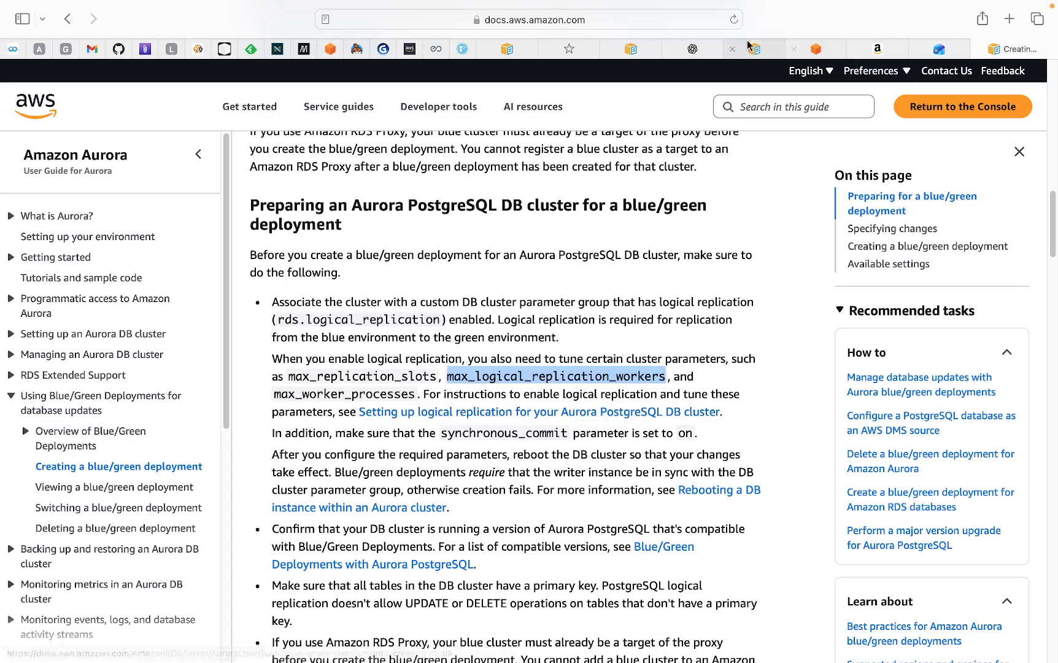
click(331, 49)
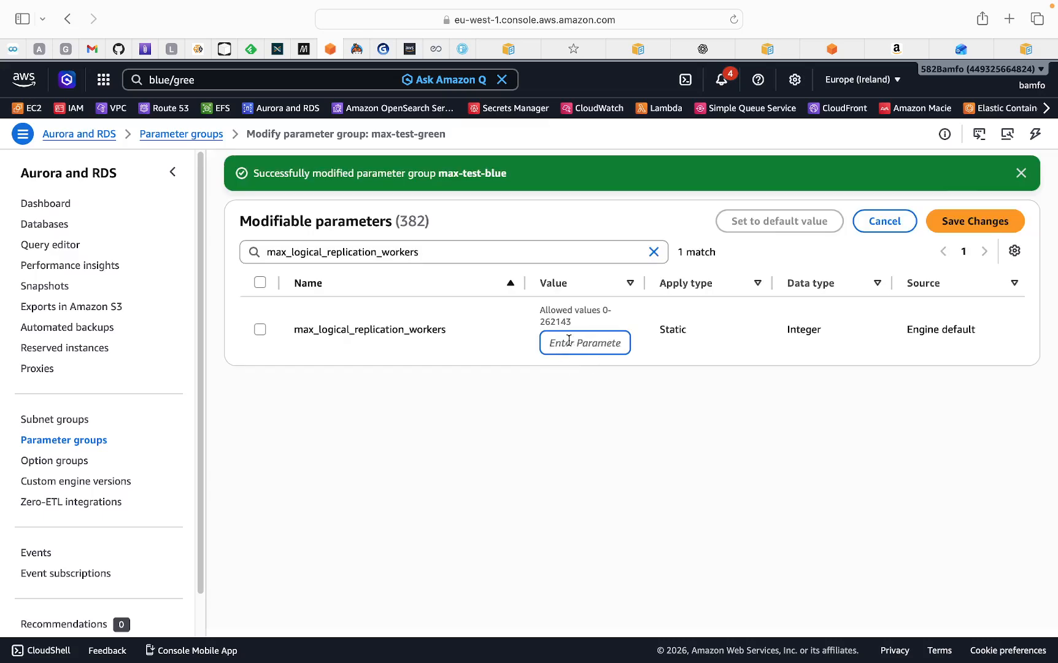
text(20)
click(966, 224)
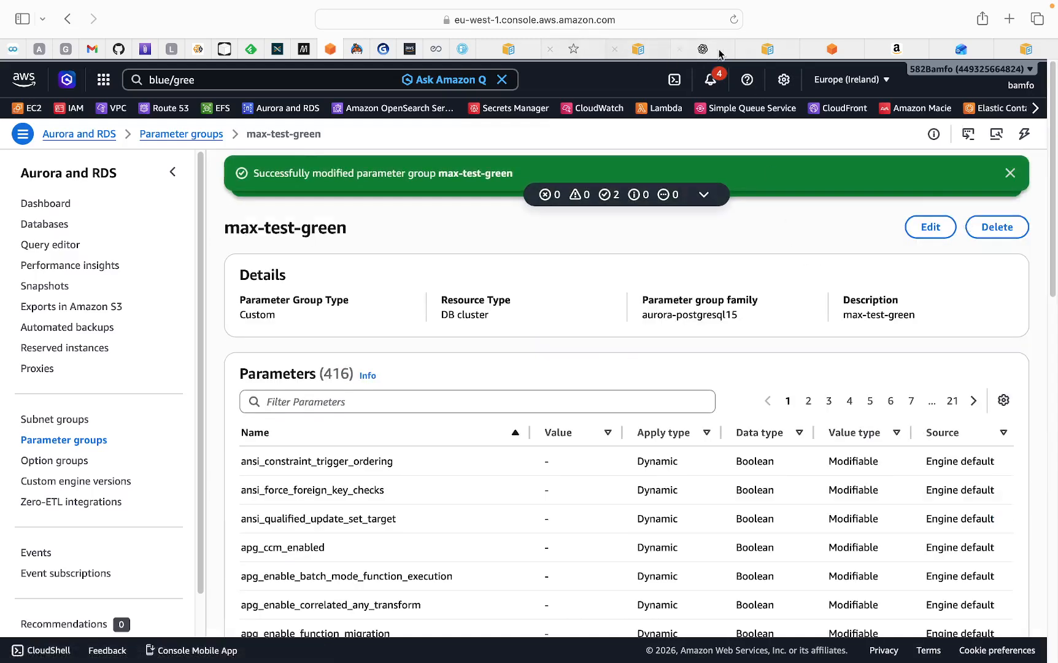
Copy the parameter name max_worker_processes from the Aurora documentation and return to the max-test-green group in the AWS console
click(1022, 50)
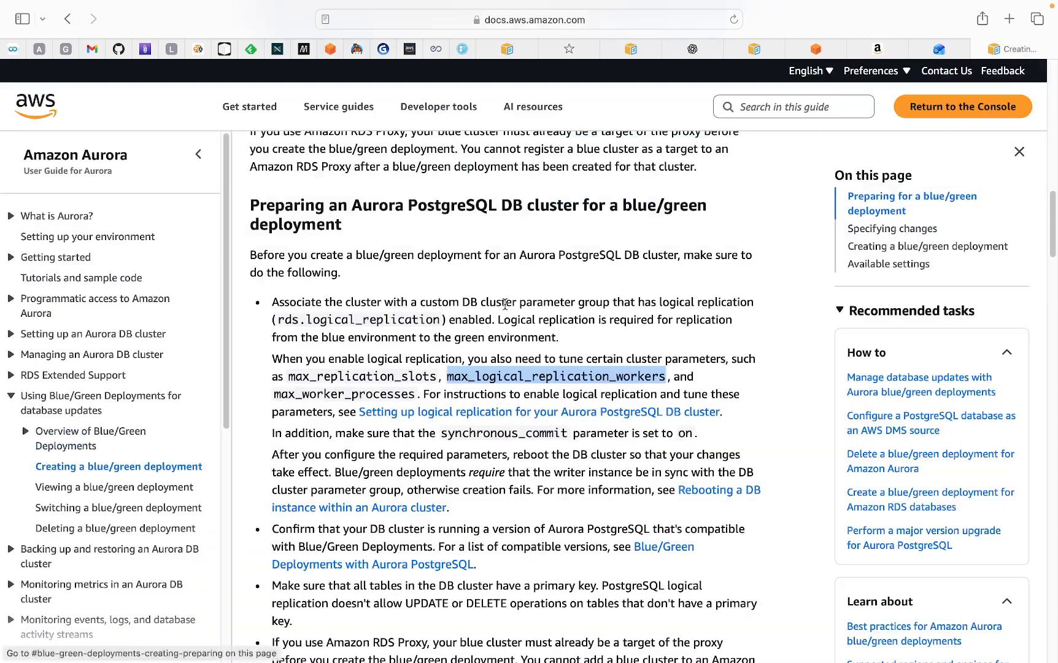
drag(274, 396, 410, 399)
right_click(386, 397)
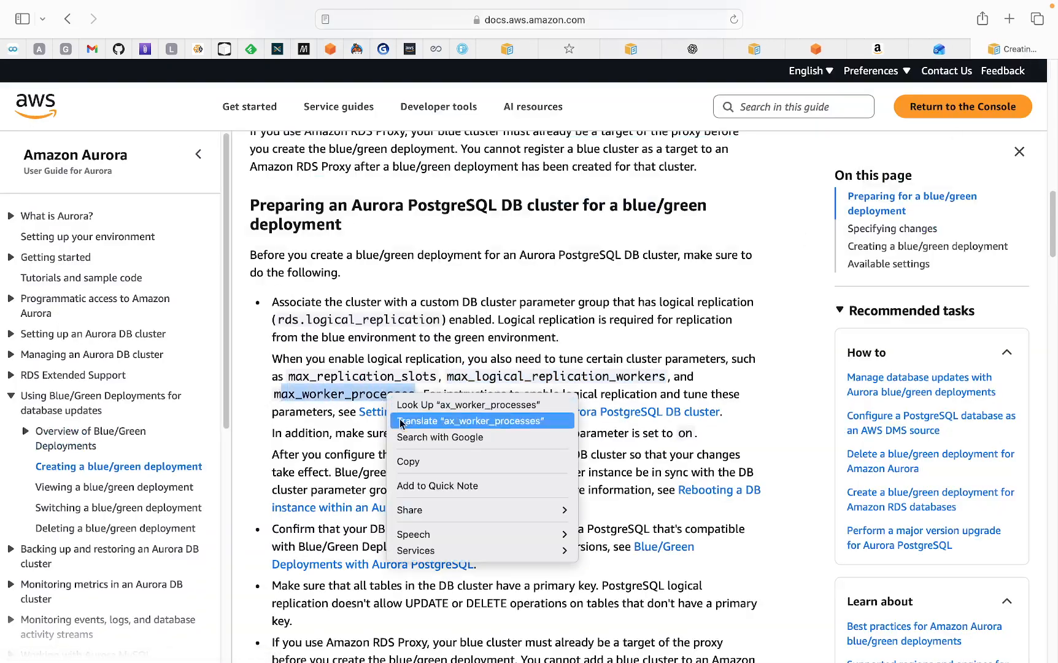
click(408, 461)
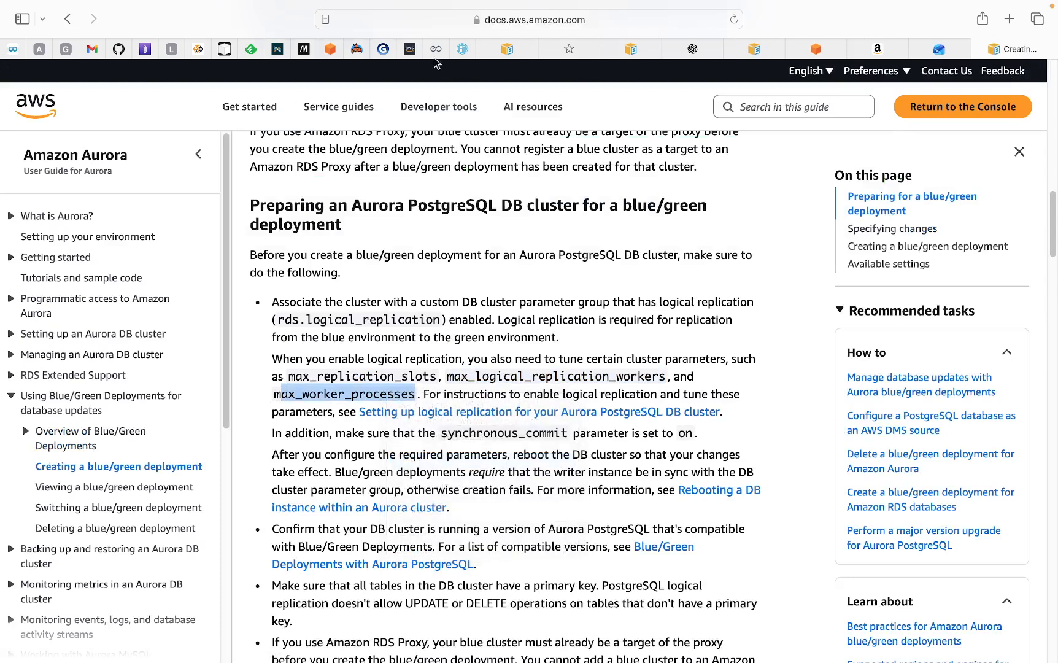
click(330, 51)
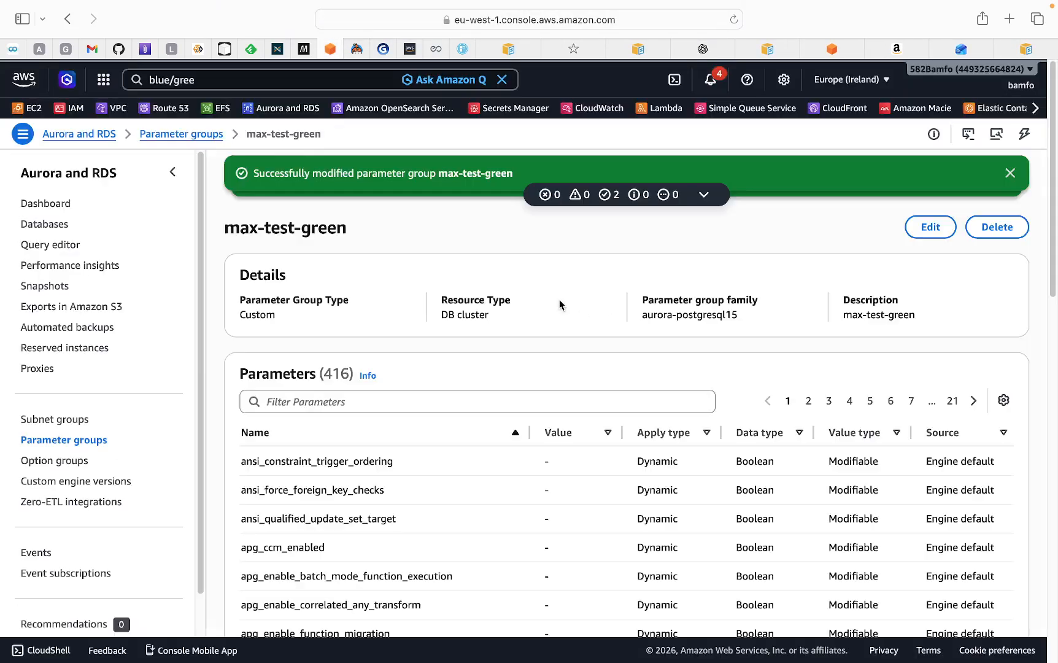
Set max_worker_processes to 32 in the max-test-green parameter group and save the change
click(931, 227)
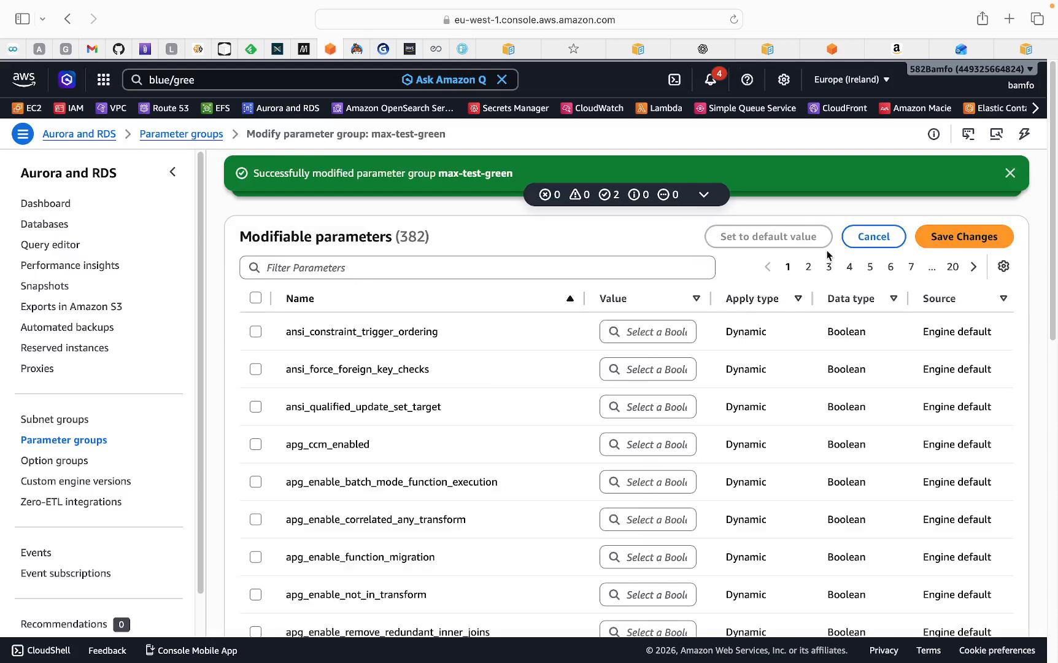
click(451, 263)
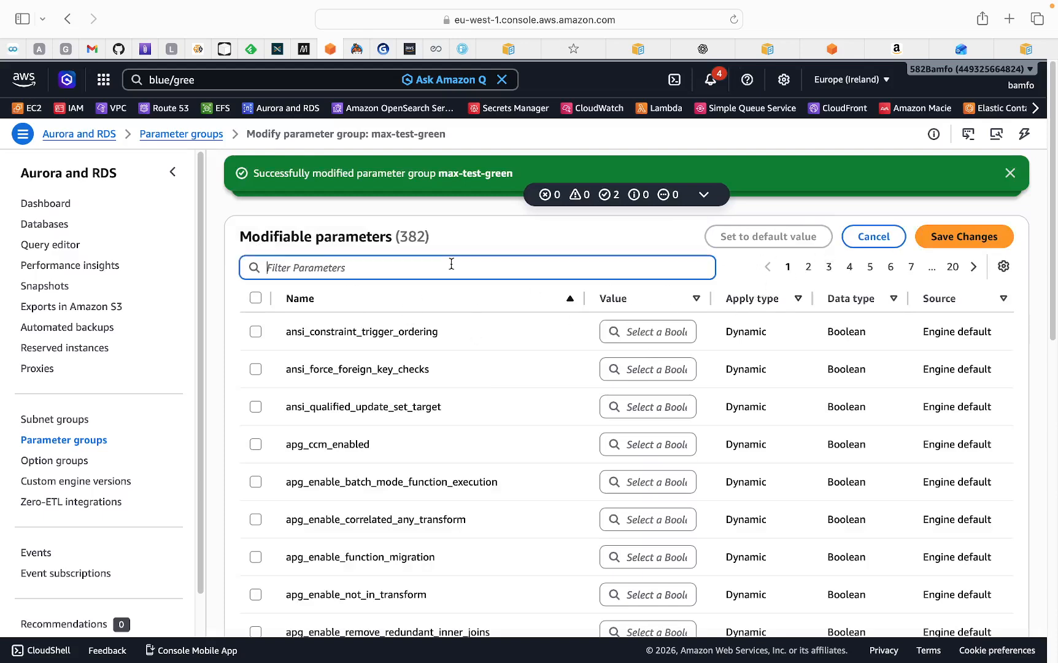
key(super+v)
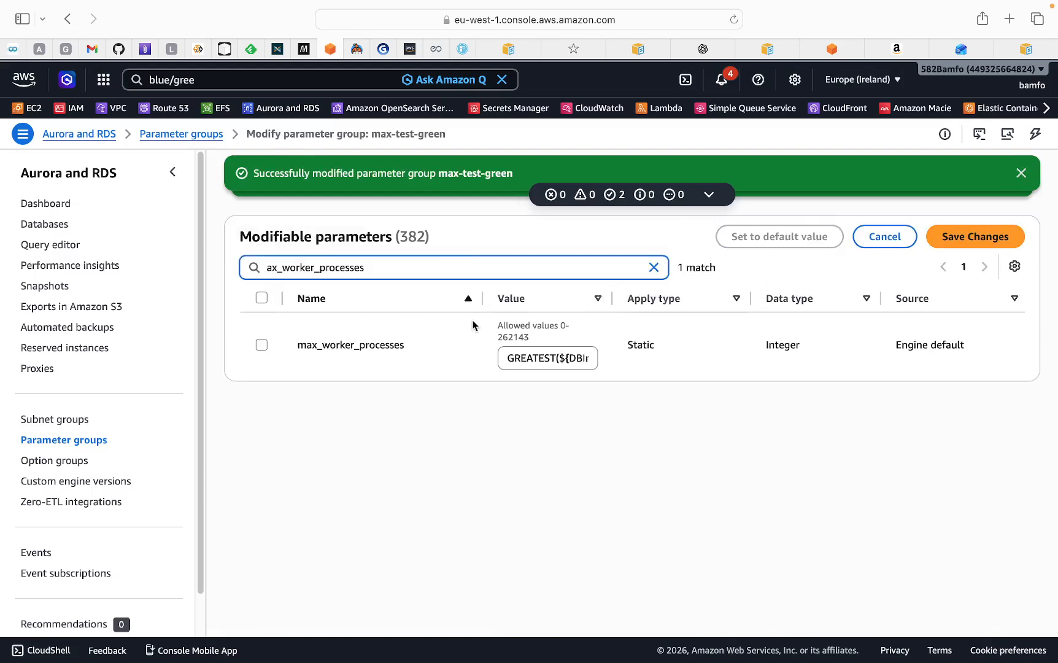
drag(506, 357, 605, 369)
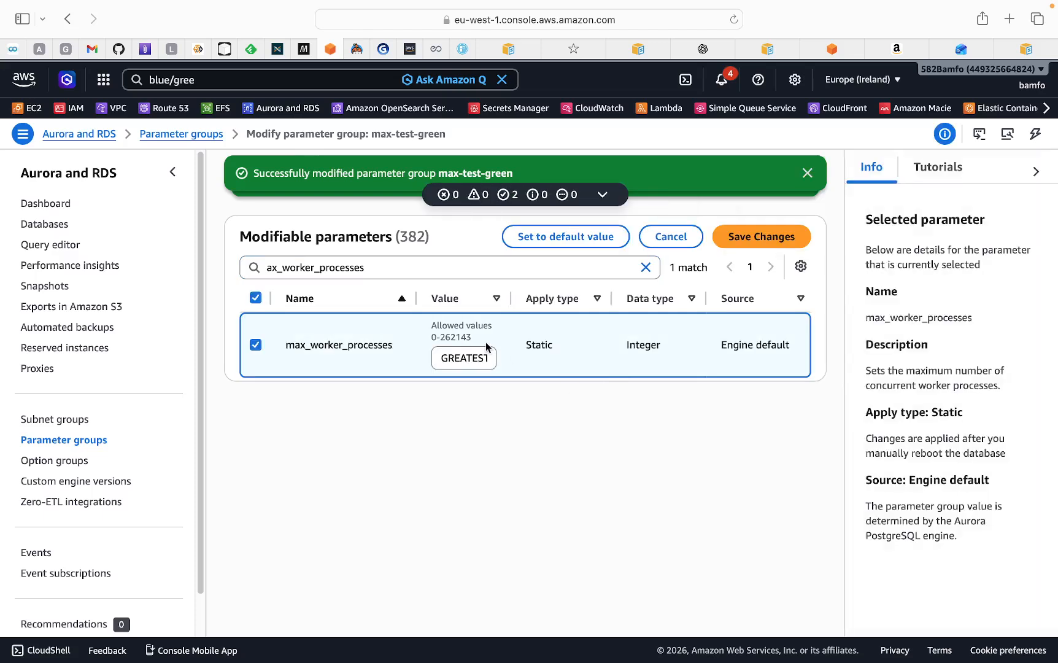
drag(439, 361, 508, 367)
text(32)
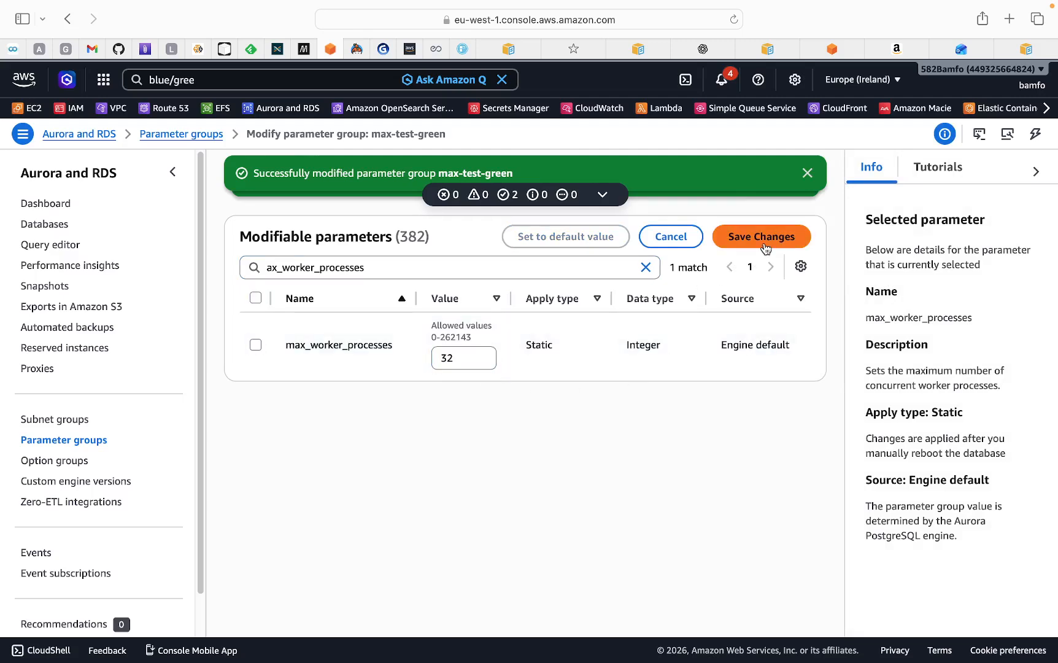
Copy the parameter name max_replication_slots from the Aurora documentation and return to the max-test-green group in the AWS console
click(1019, 49)
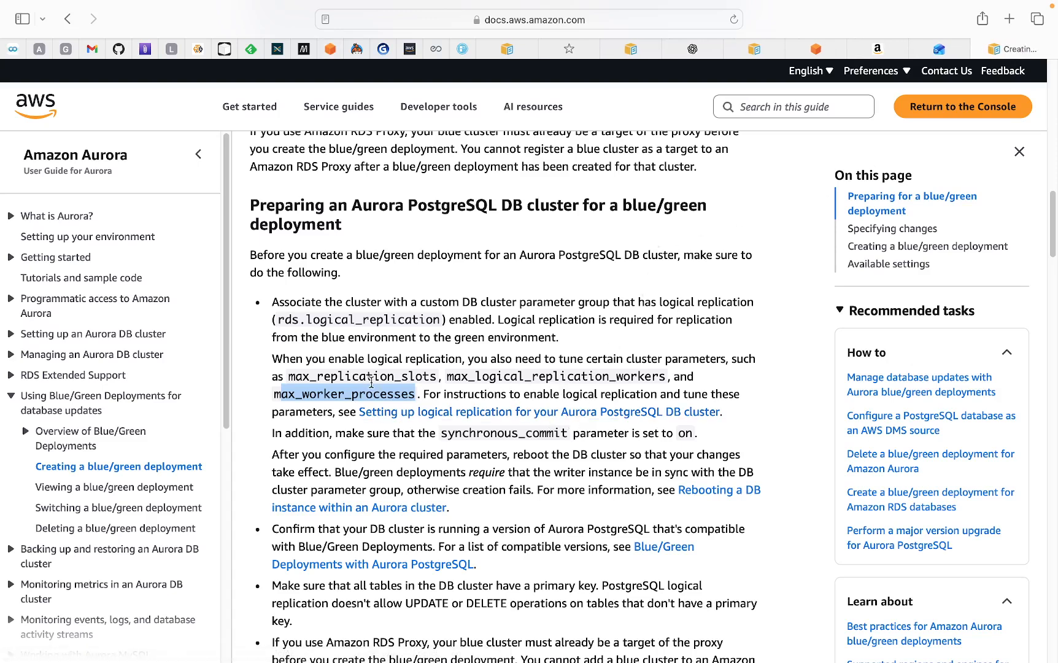
drag(288, 376, 436, 375)
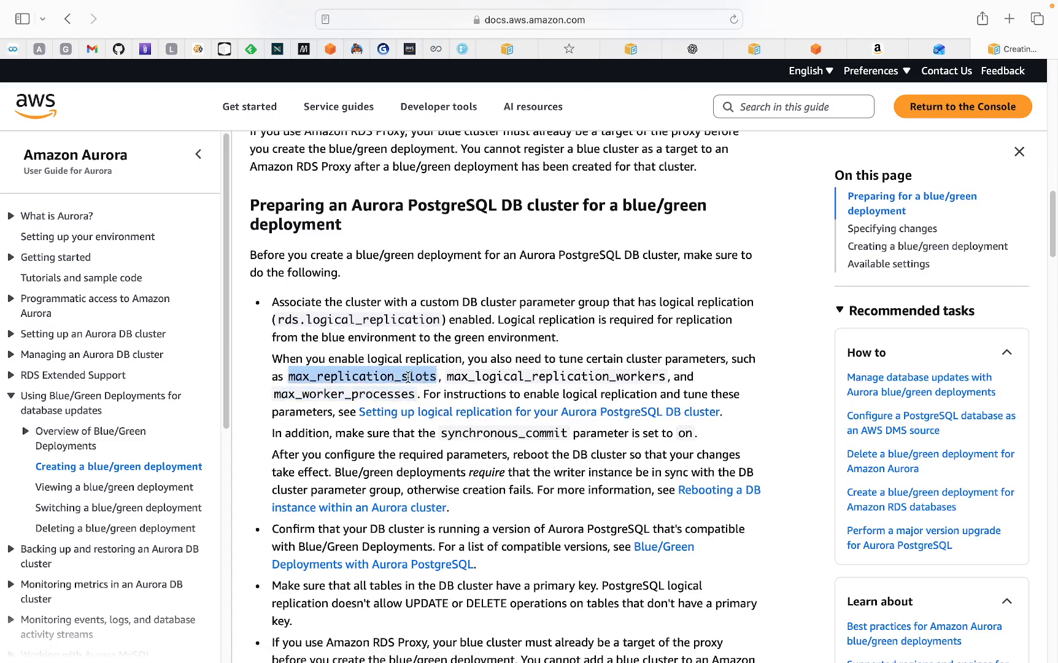
right_click(408, 376)
click(433, 439)
click(330, 49)
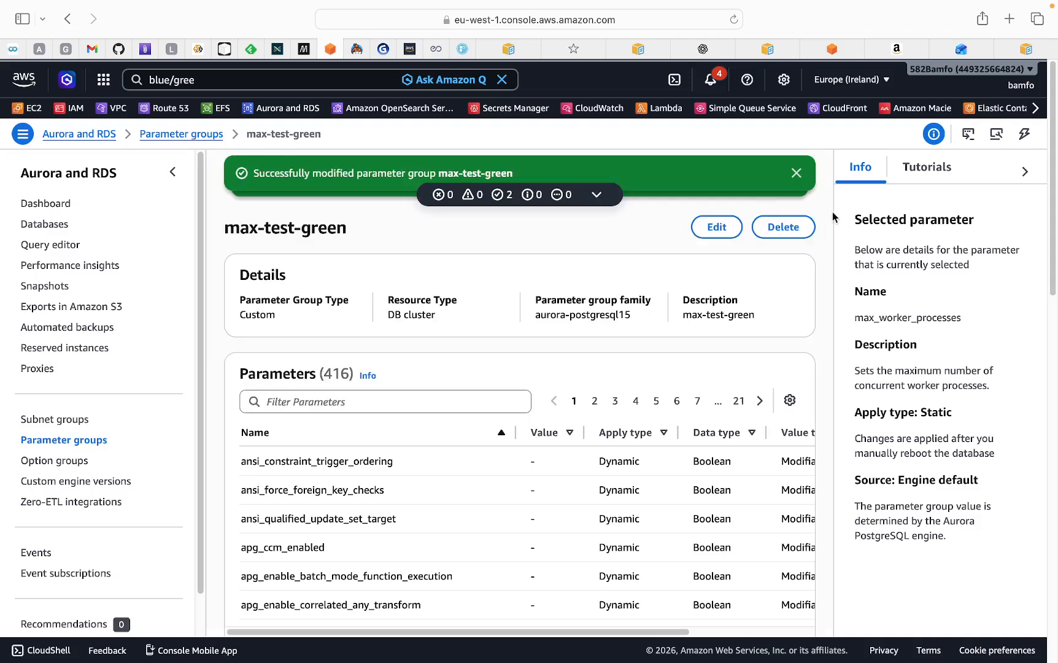
Check the max_replication_slots value among the modifiable parameters of max-test-green and save the parameter group
click(716, 226)
click(332, 267)
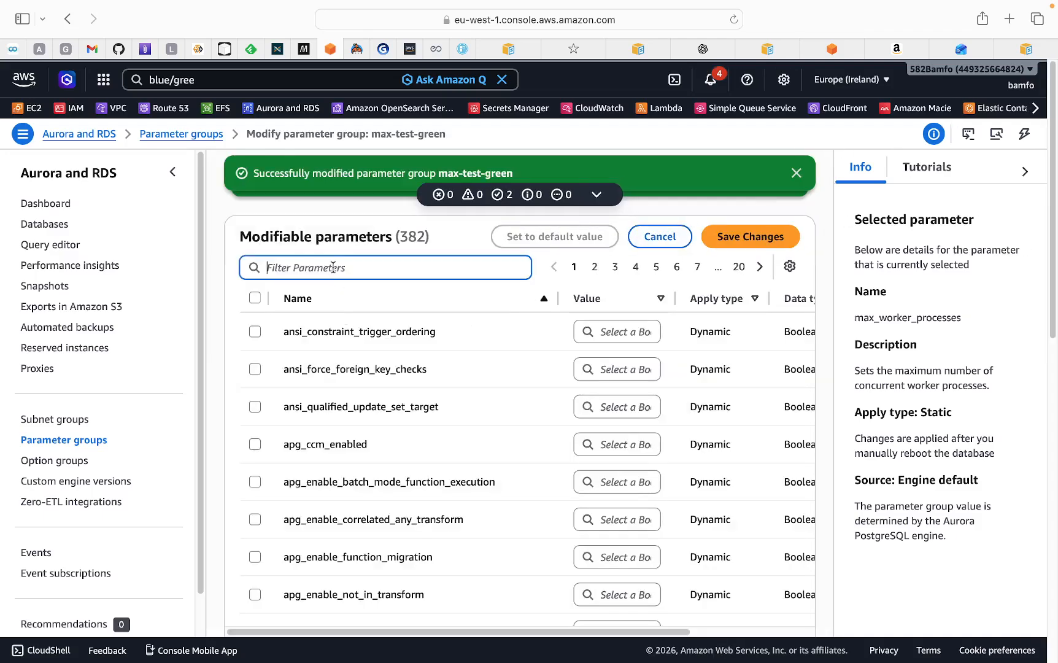
key(super+v)
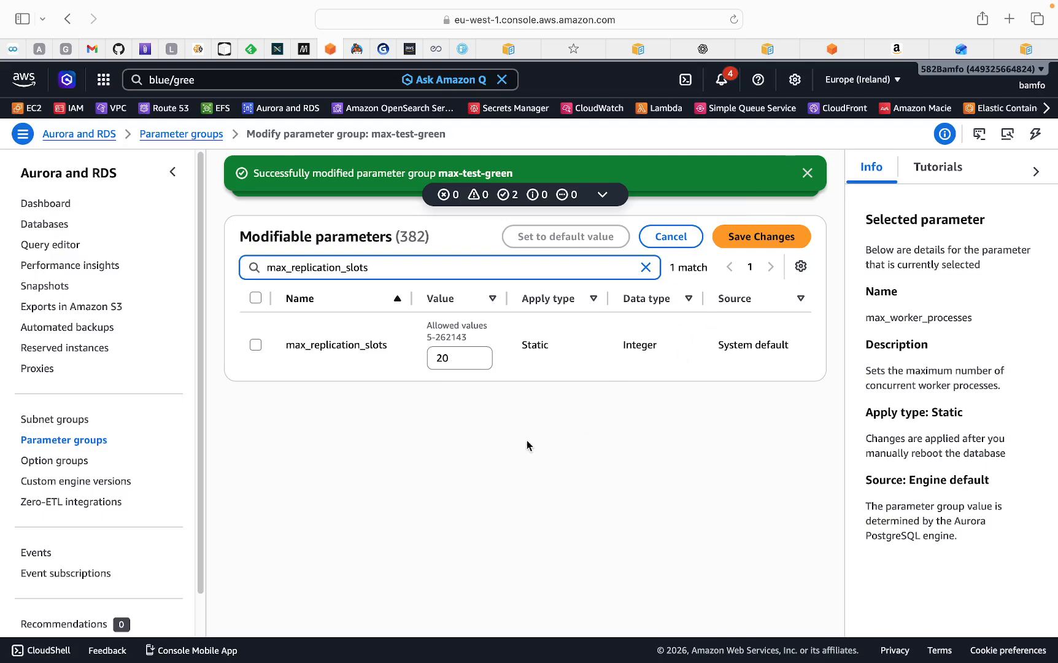
click(739, 238)
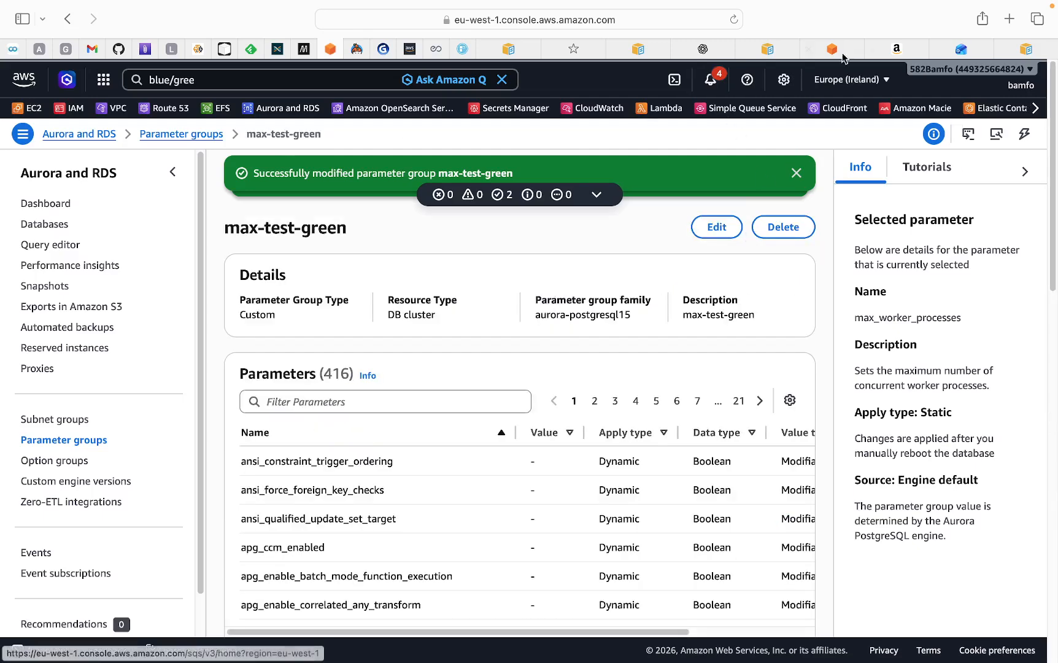
Copy the parameter name rds.logical_replication from the Aurora documentation and return to the max-test-green group in the AWS console
click(1024, 49)
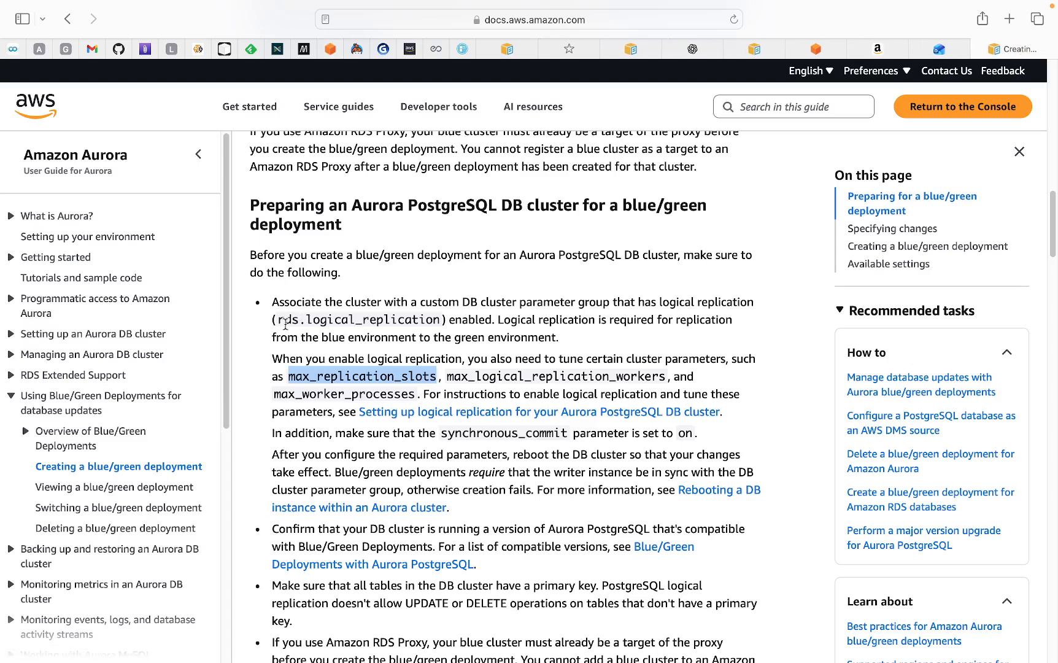
drag(279, 320, 438, 319)
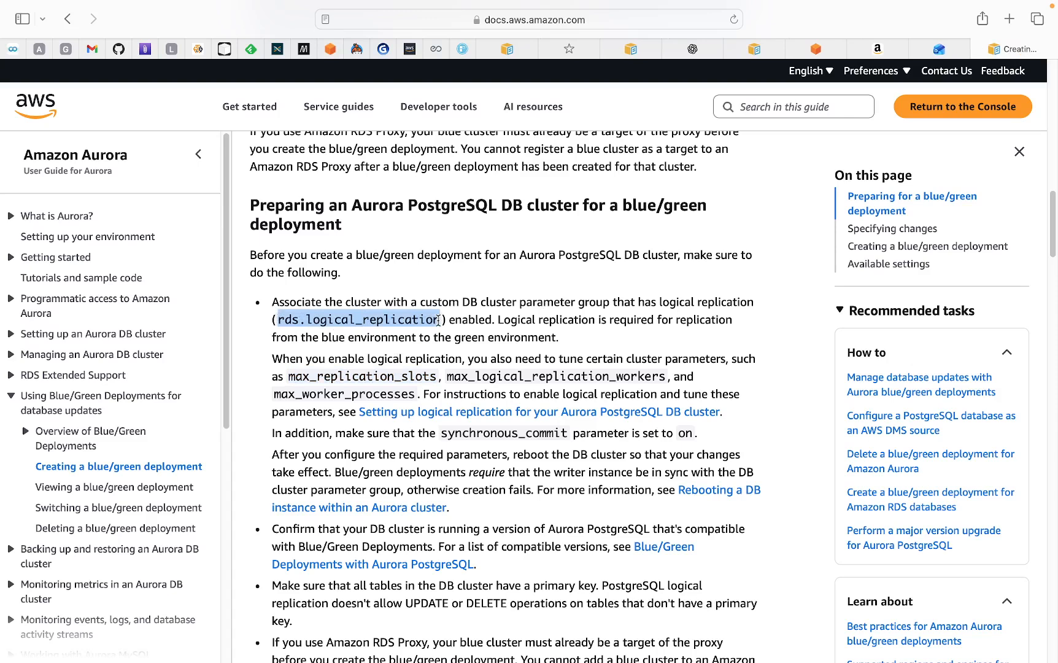
right_click(388, 320)
click(418, 390)
click(327, 55)
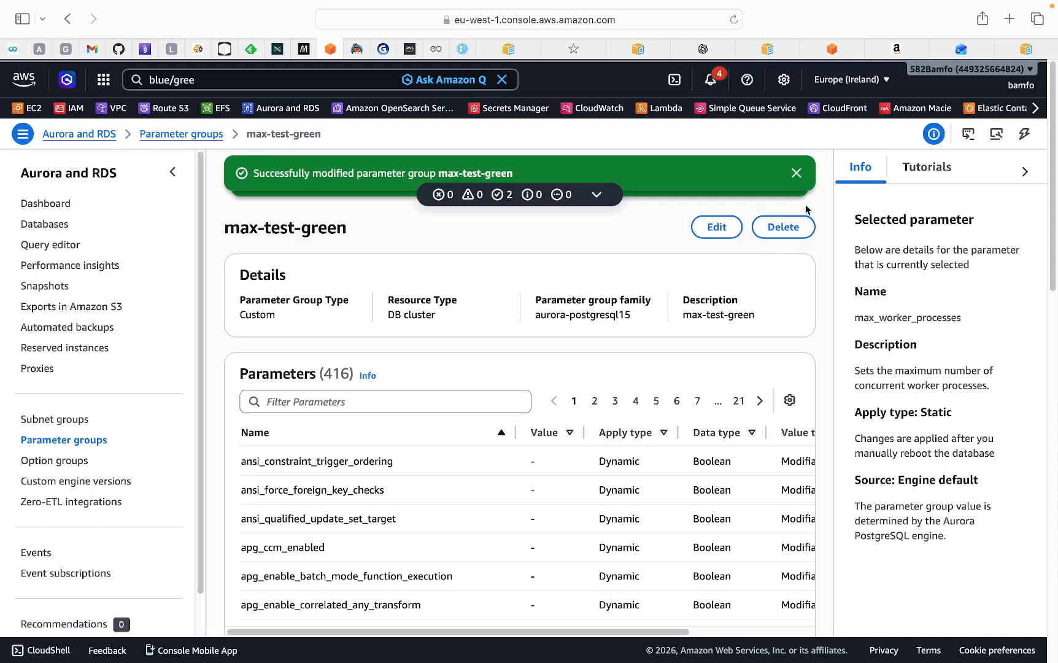
Set rds.logical_replication to 1 in the max-test-green parameter group and save the change
click(715, 227)
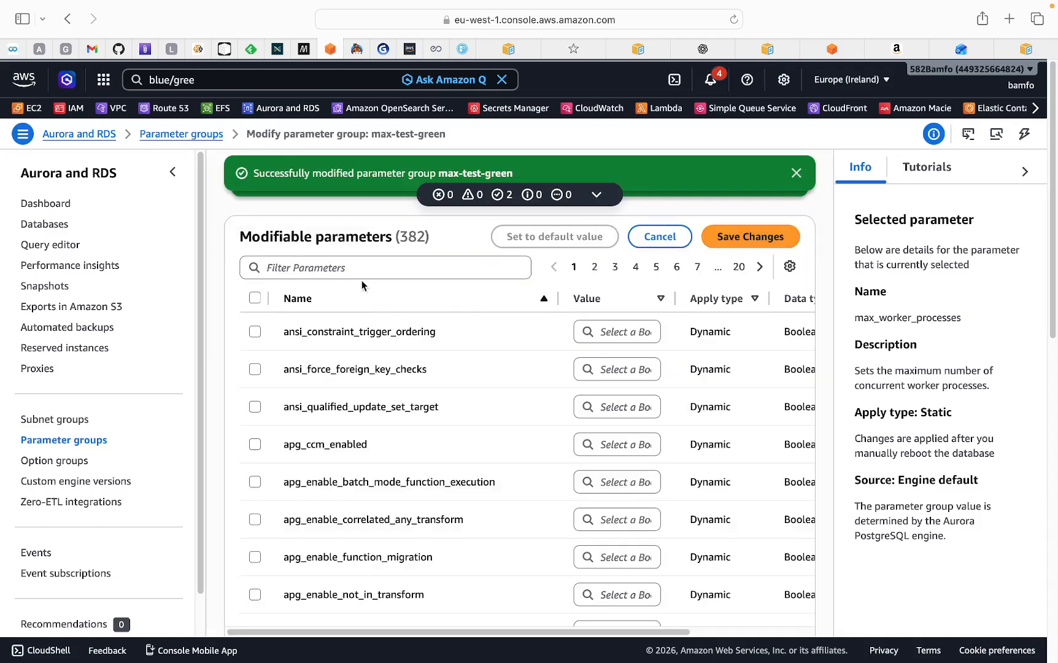
click(354, 270)
key(super+v)
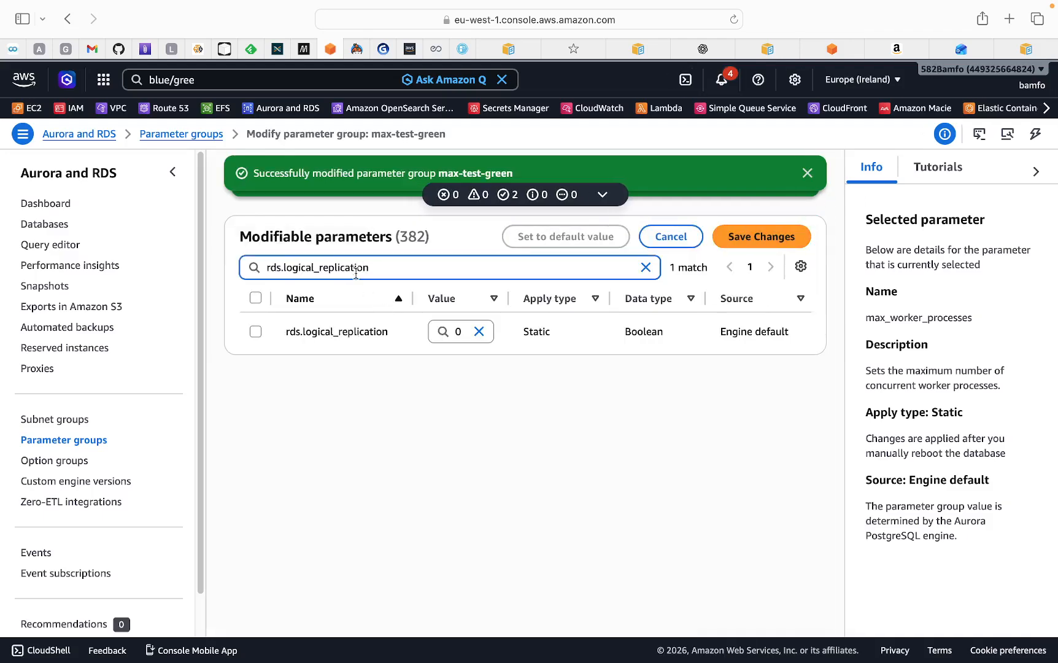
click(462, 334)
click(445, 415)
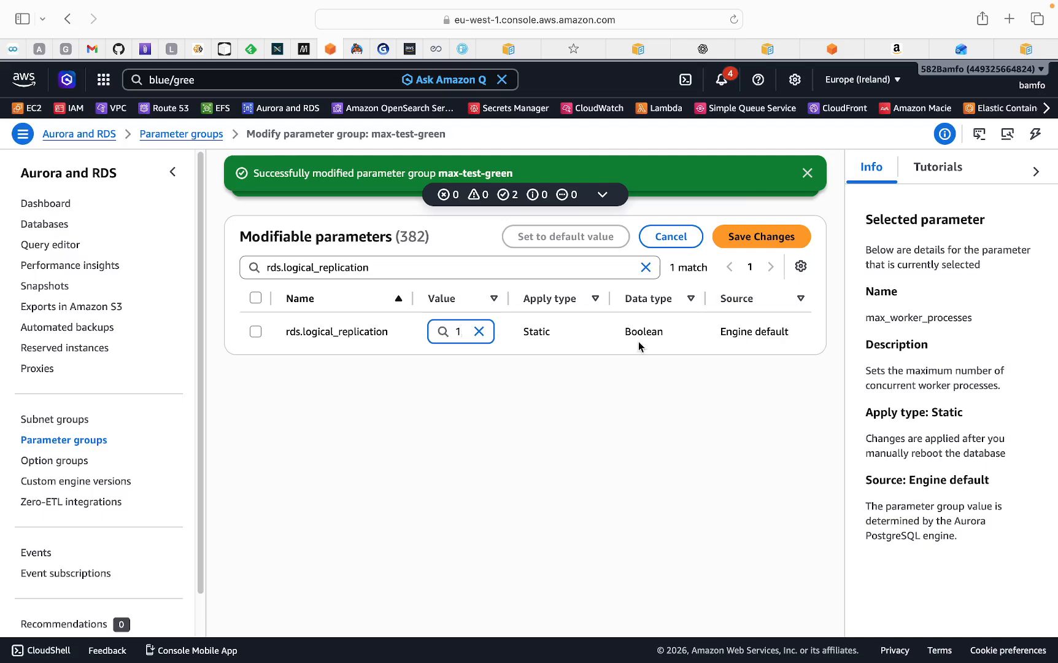
click(759, 242)
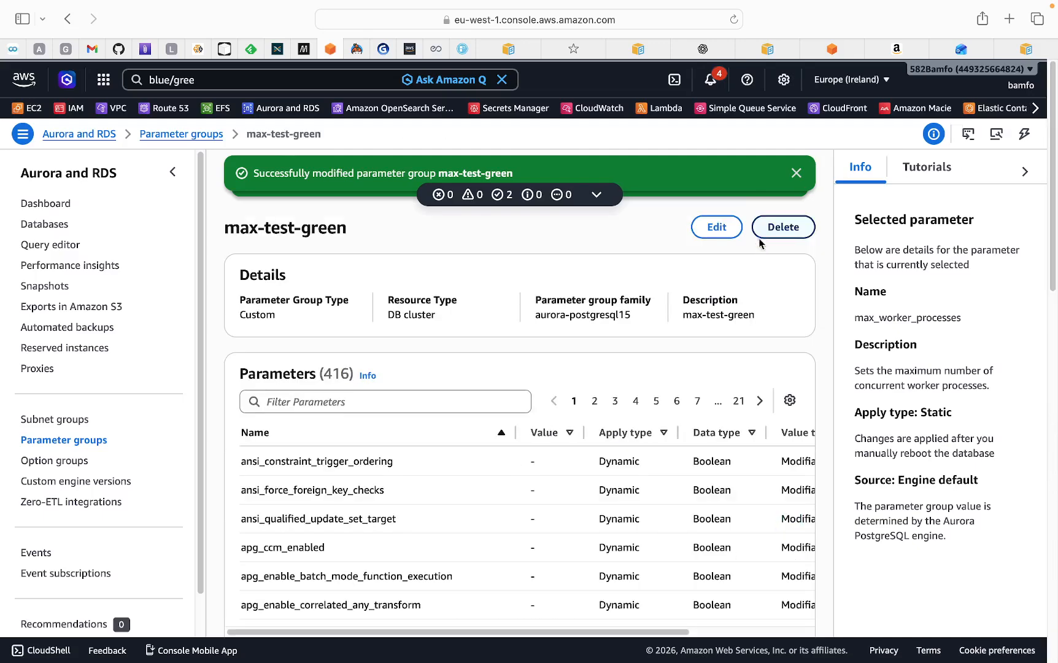
scroll(405, 430, down, 10)
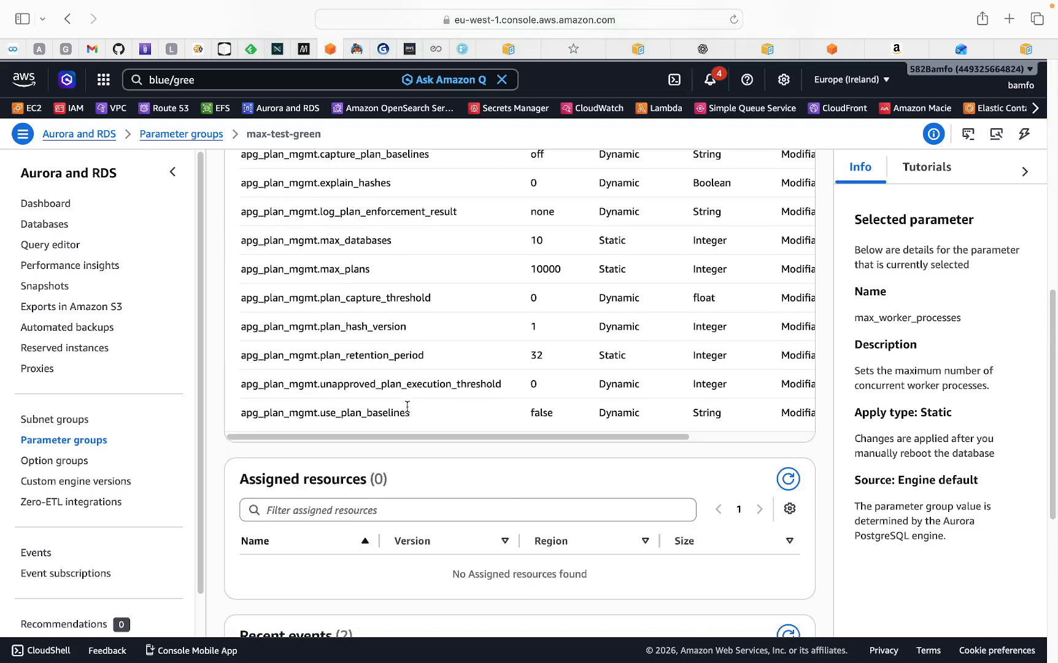
scroll(381, 368, up, 7)
scroll(375, 356, up, 4)
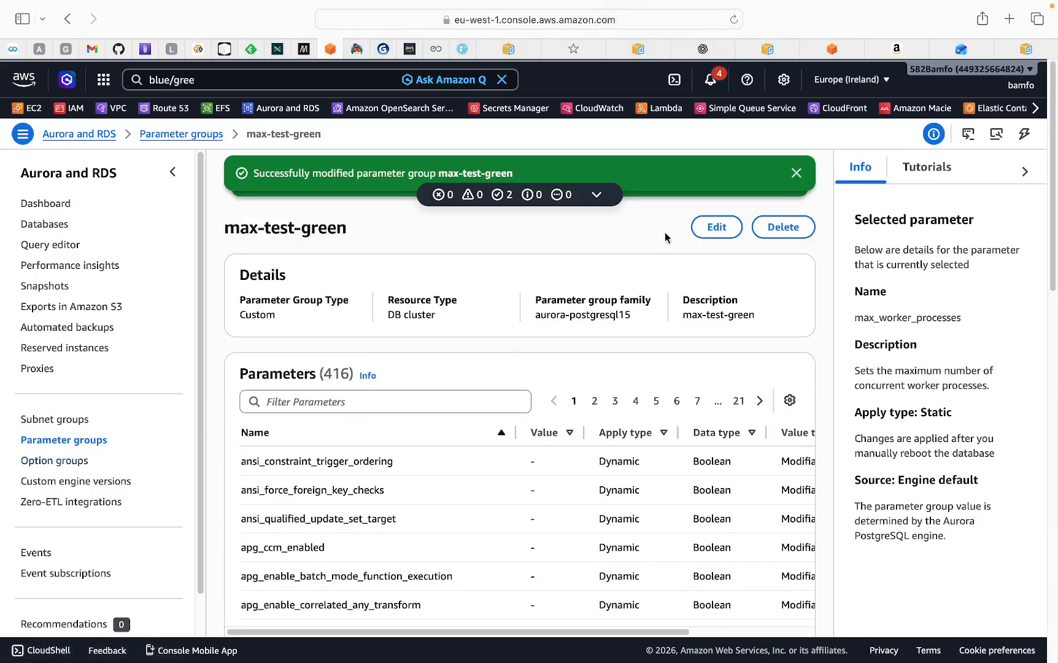
click(795, 173)
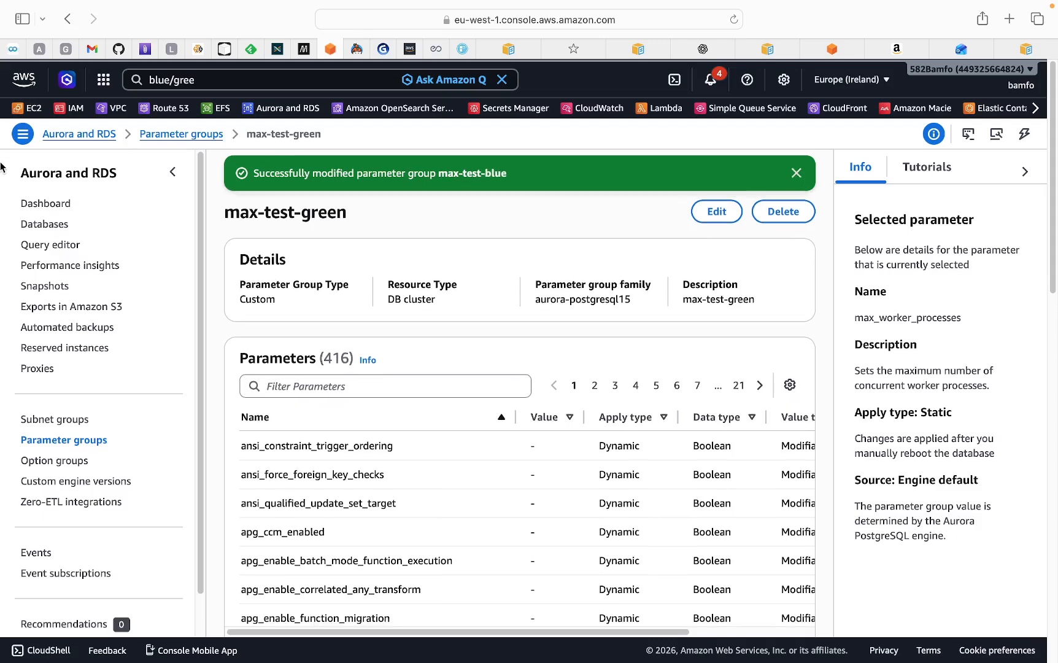
Open the maxdb regional cluster for modification and choose max-test-blue as its DB cluster parameter group
click(97, 137)
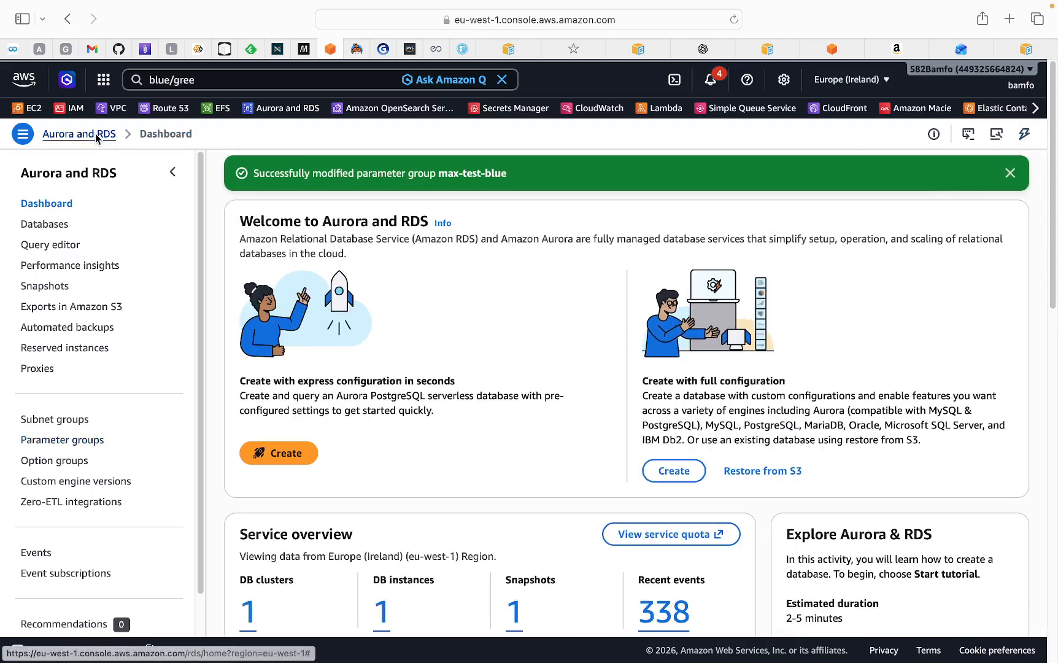
click(61, 231)
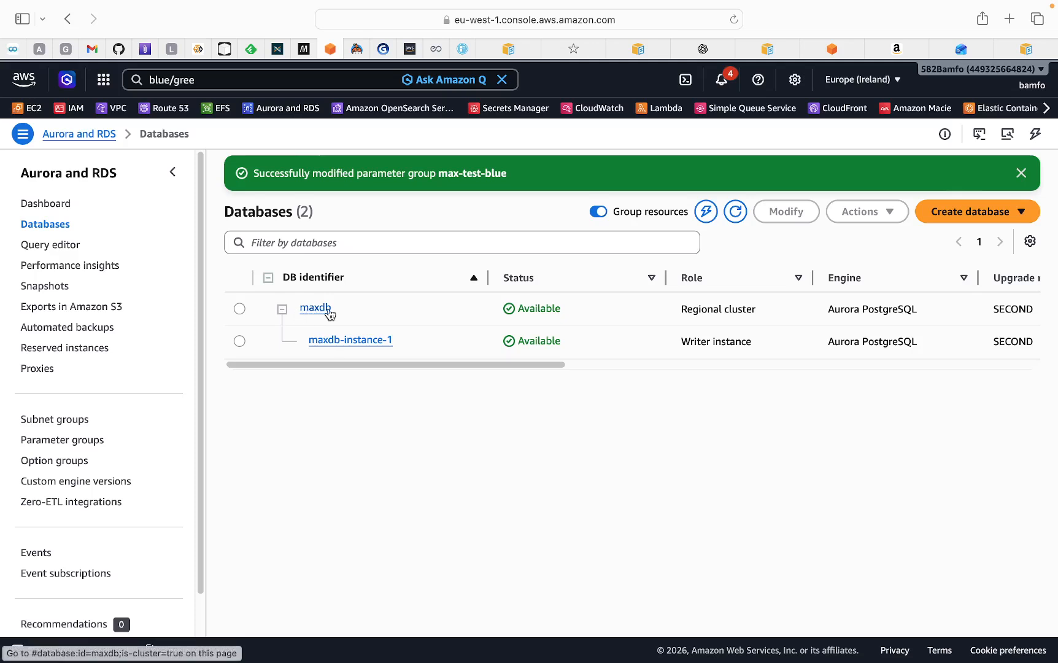
click(240, 309)
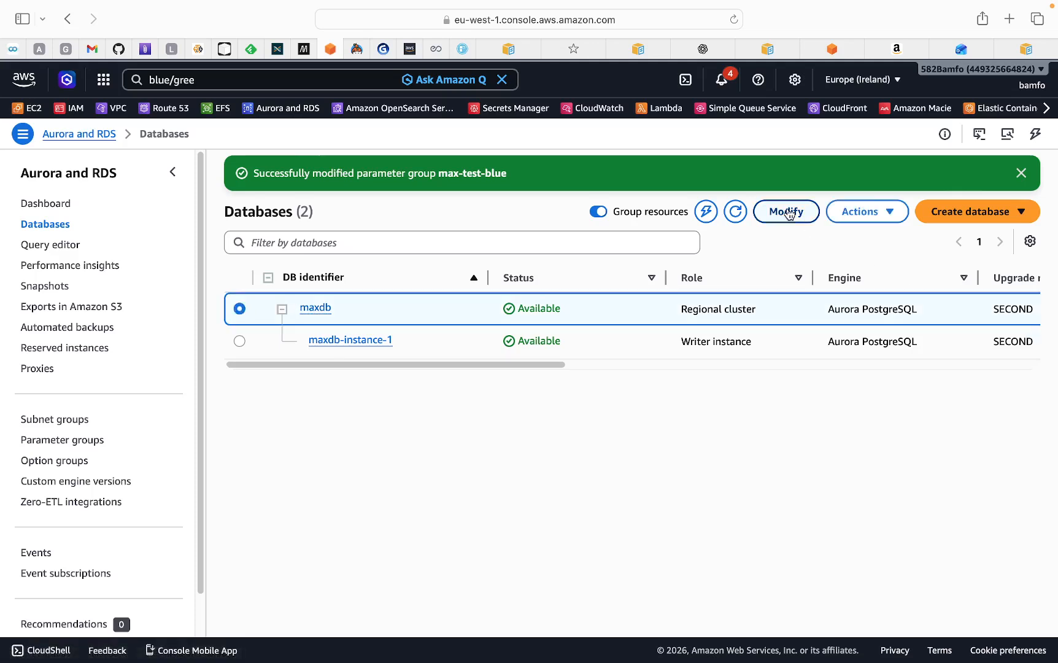
click(804, 225)
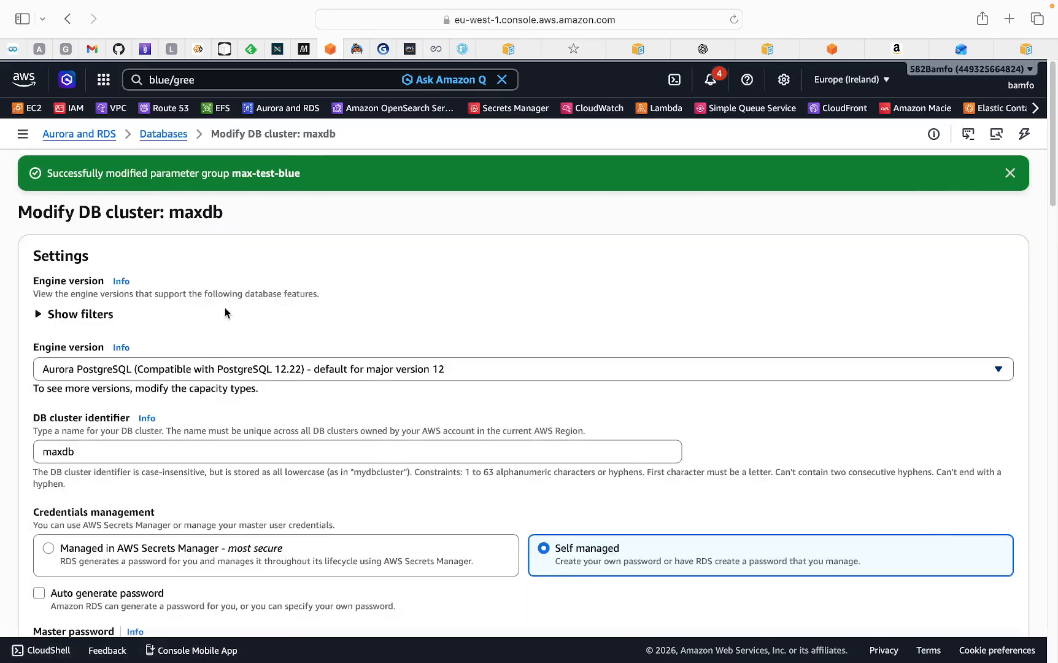
scroll(225, 313, down, 20)
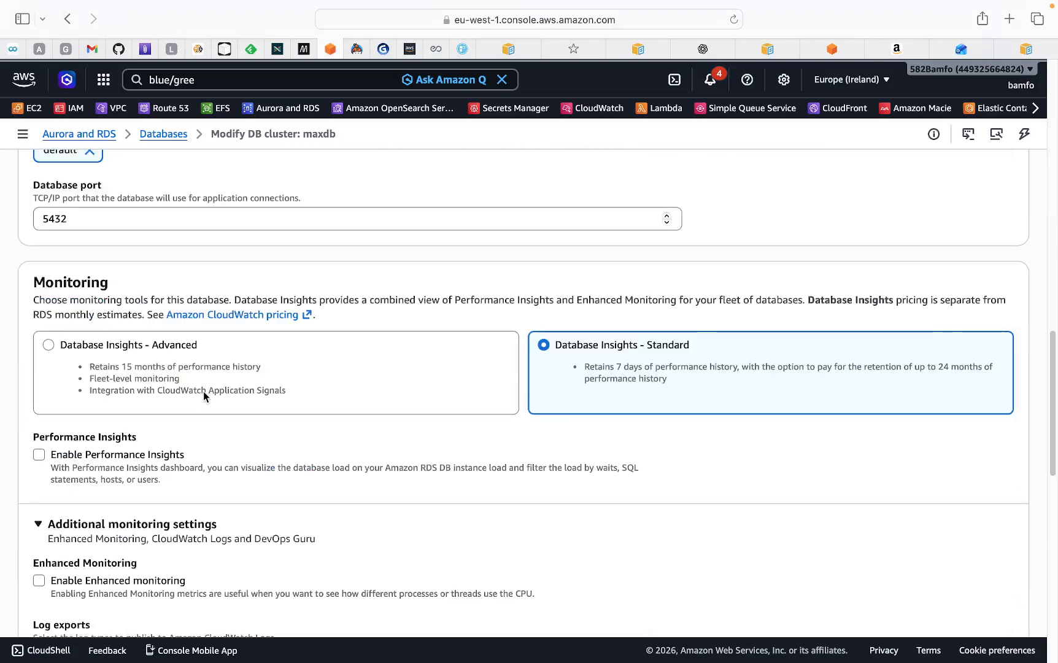
scroll(199, 405, down, 7)
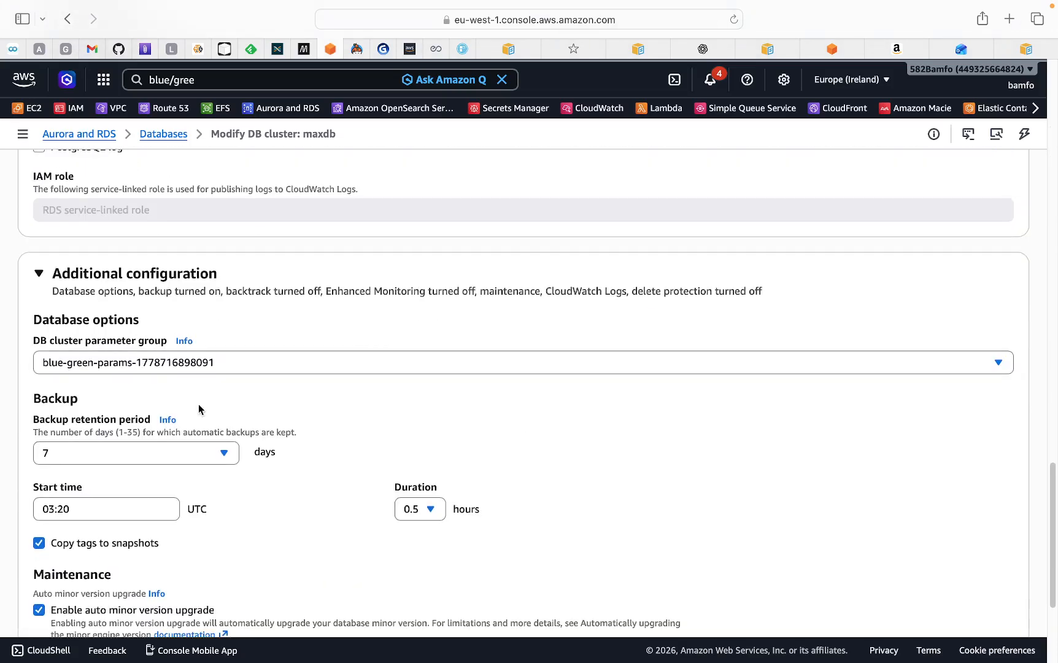
click(154, 366)
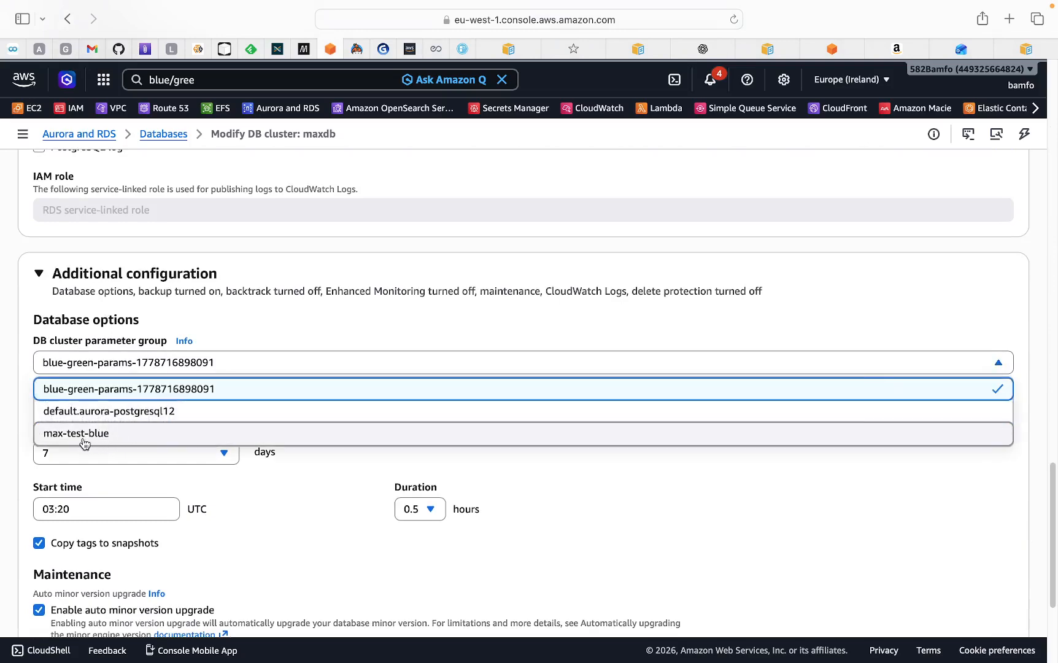
click(92, 440)
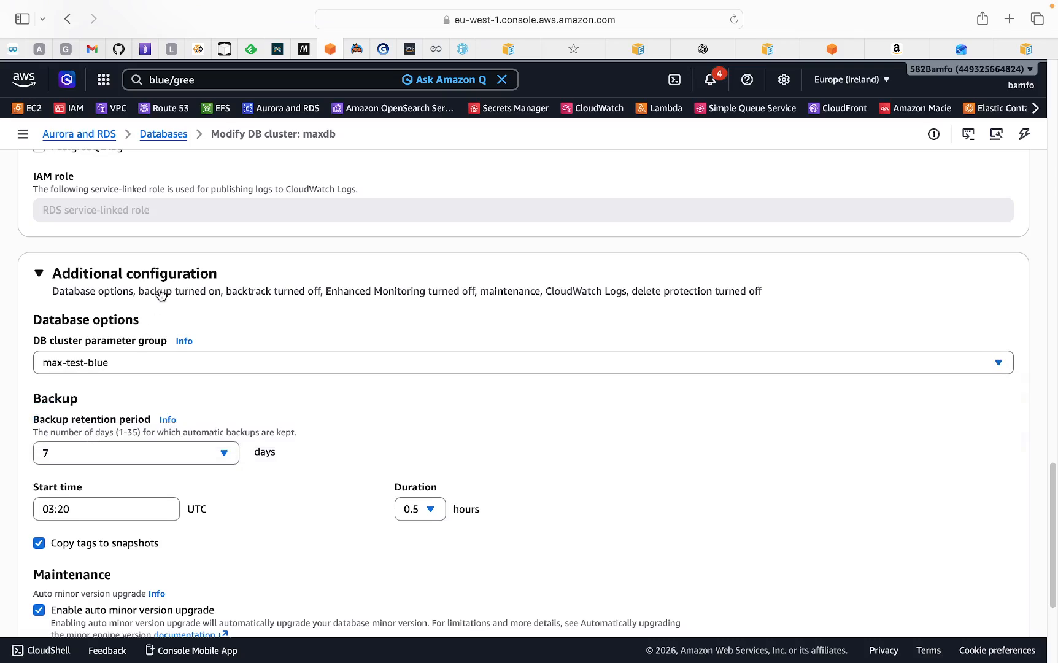
Submit the maxdb cluster modification, scheduling it to apply immediately
scroll(161, 288, up, 15)
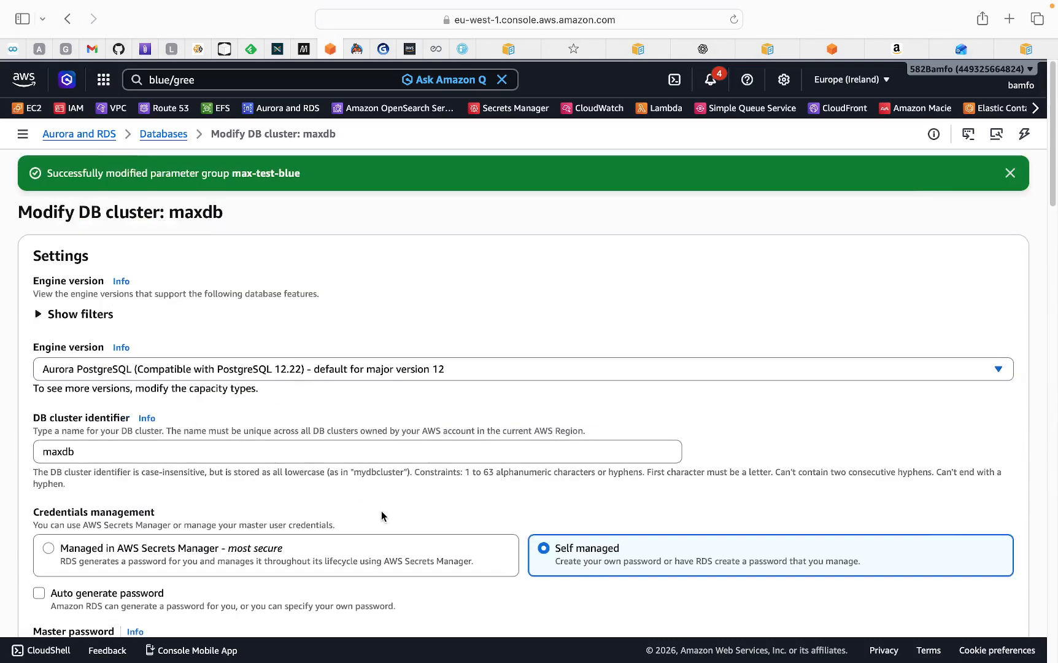
scroll(381, 516, down, 20)
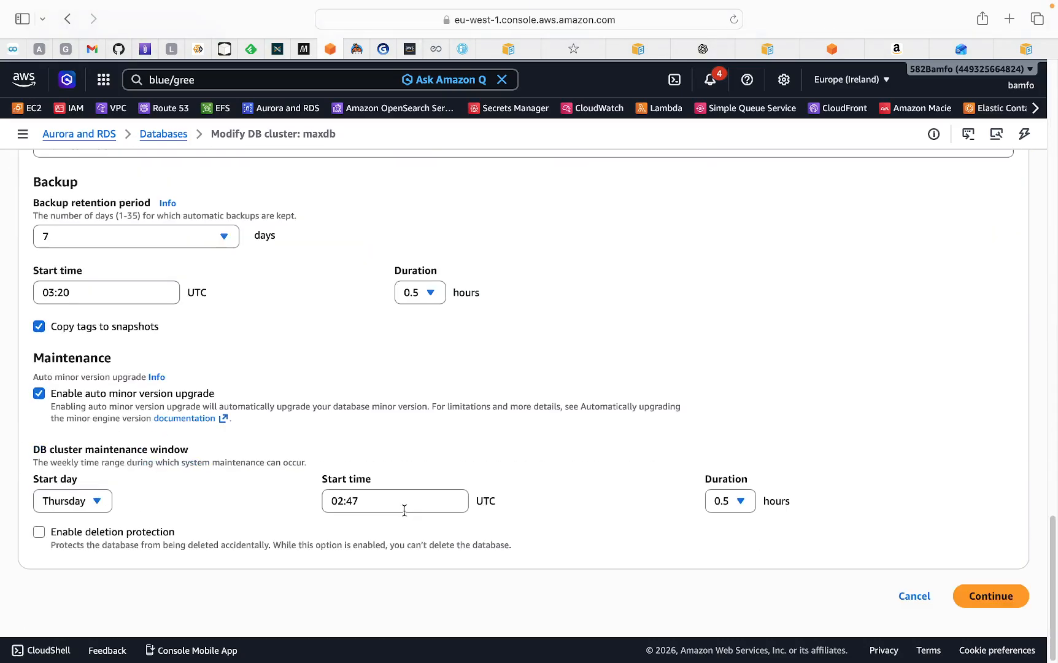
click(993, 597)
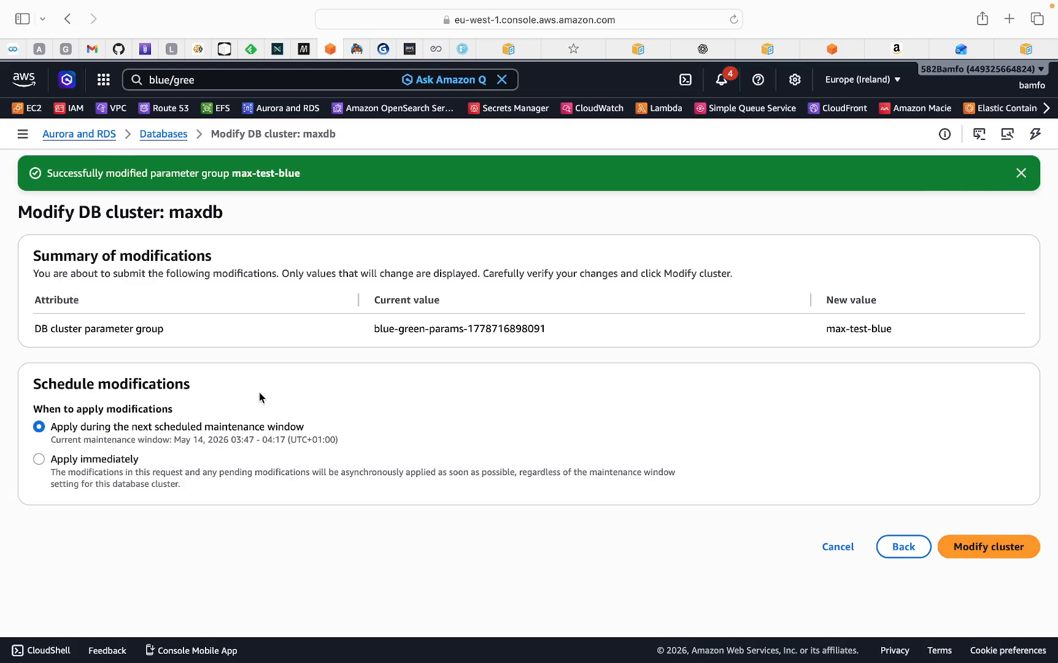
click(39, 459)
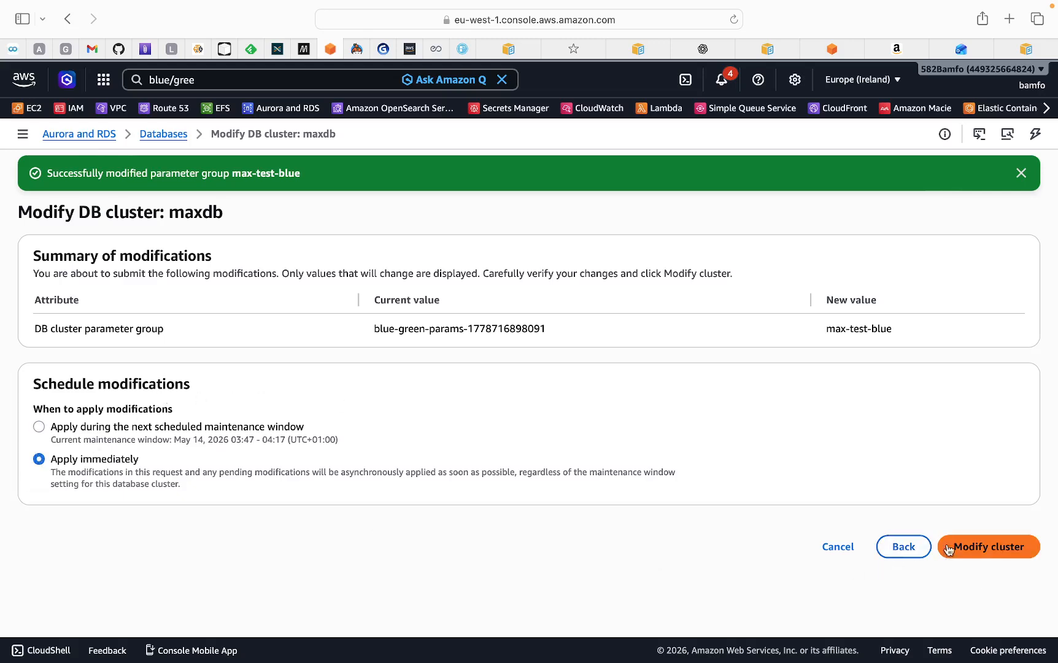
click(986, 548)
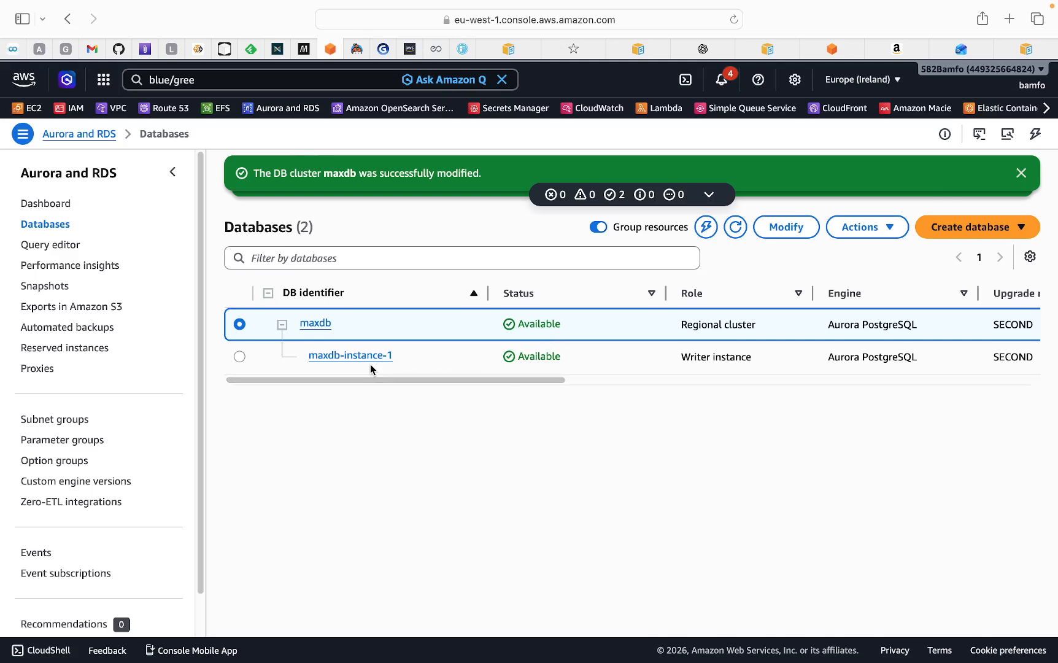
Check the status of the DB cluster parameter group in the configuration details of maxdb-instance-1
click(240, 357)
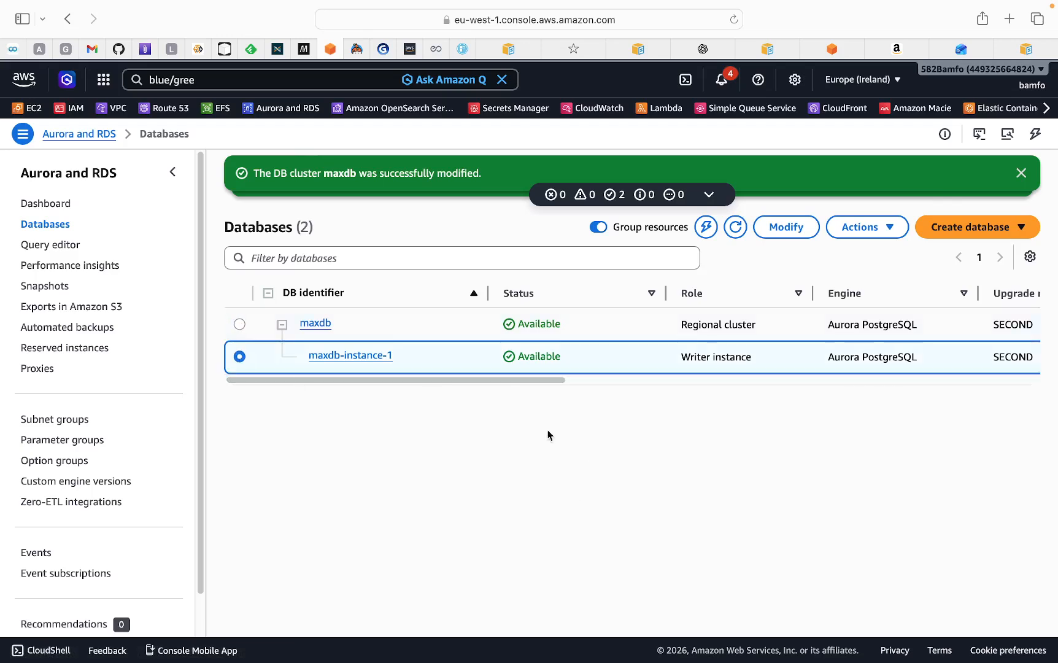
click(362, 357)
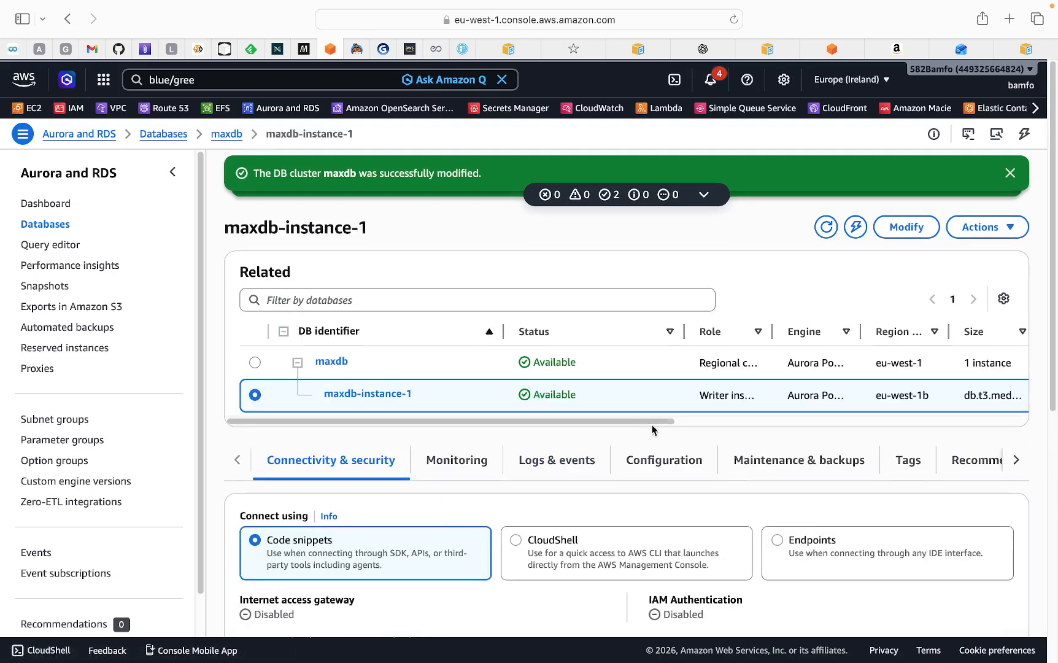
click(643, 468)
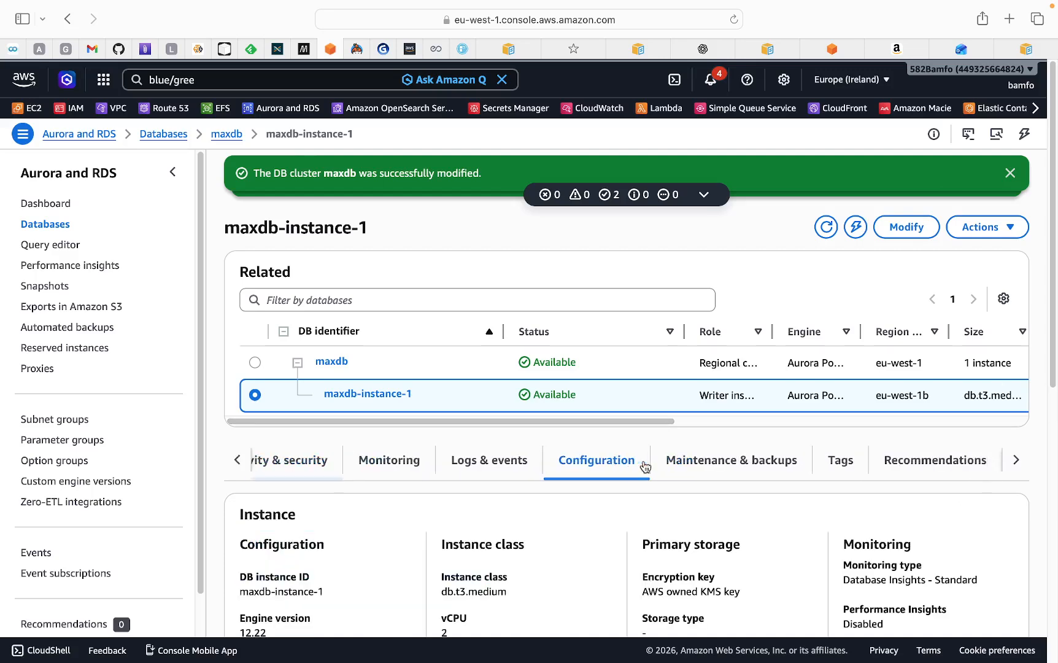
scroll(600, 346, down, 10)
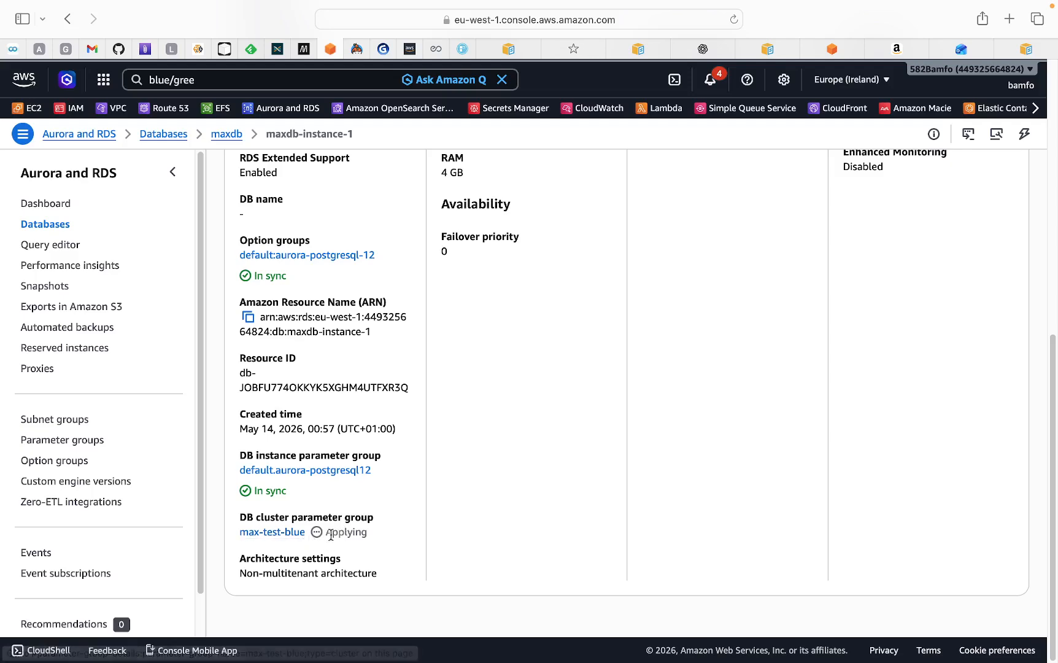
scroll(712, 431, up, 5)
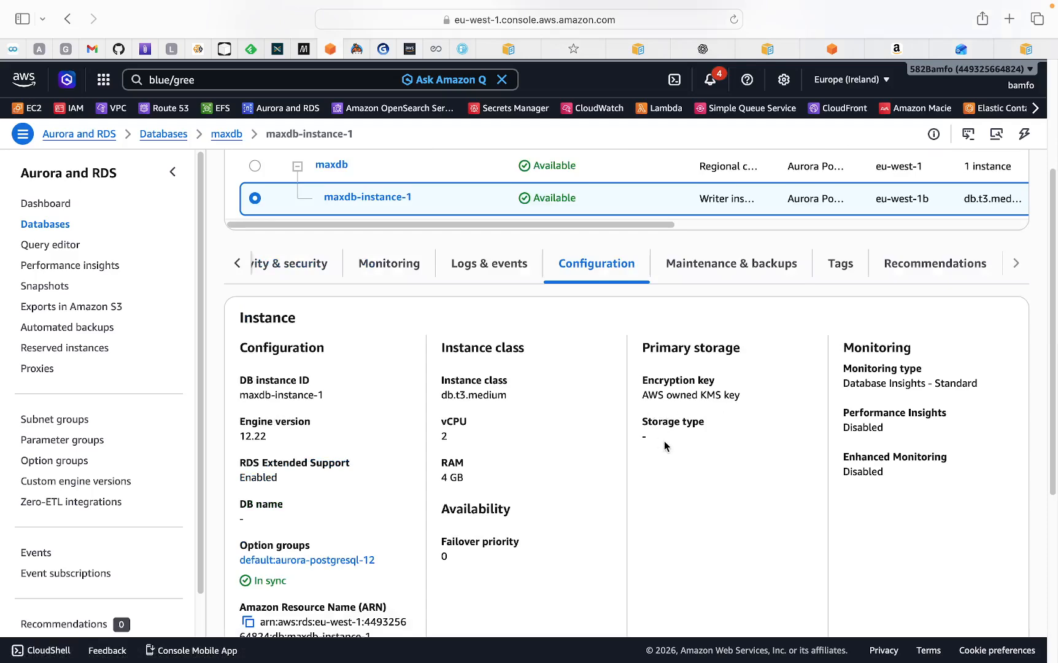
scroll(668, 391, up, 1)
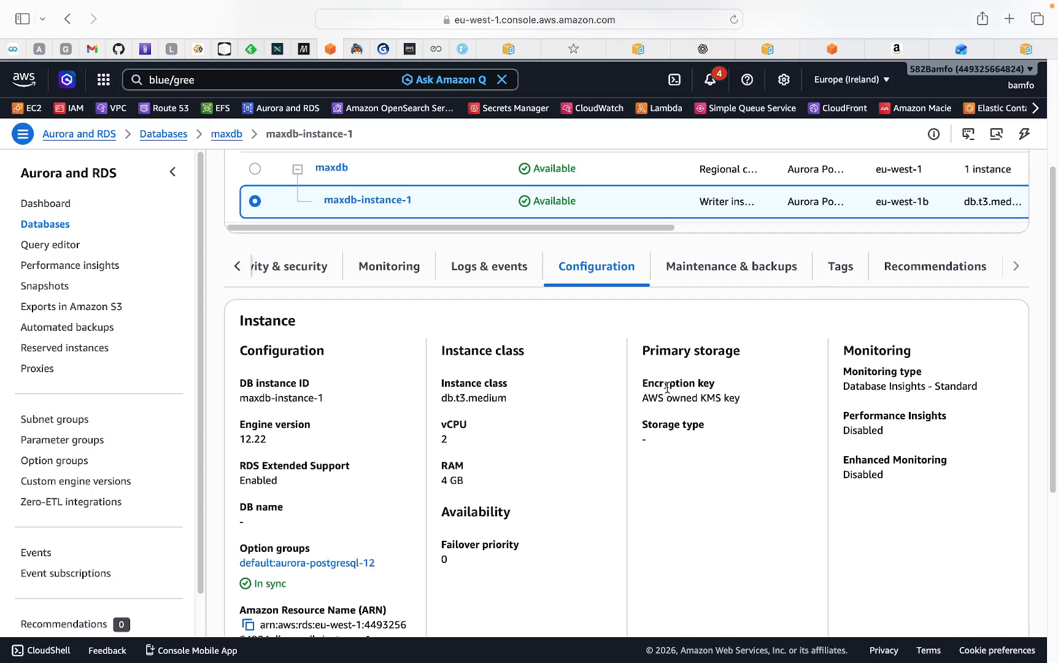
scroll(668, 402, up, 3)
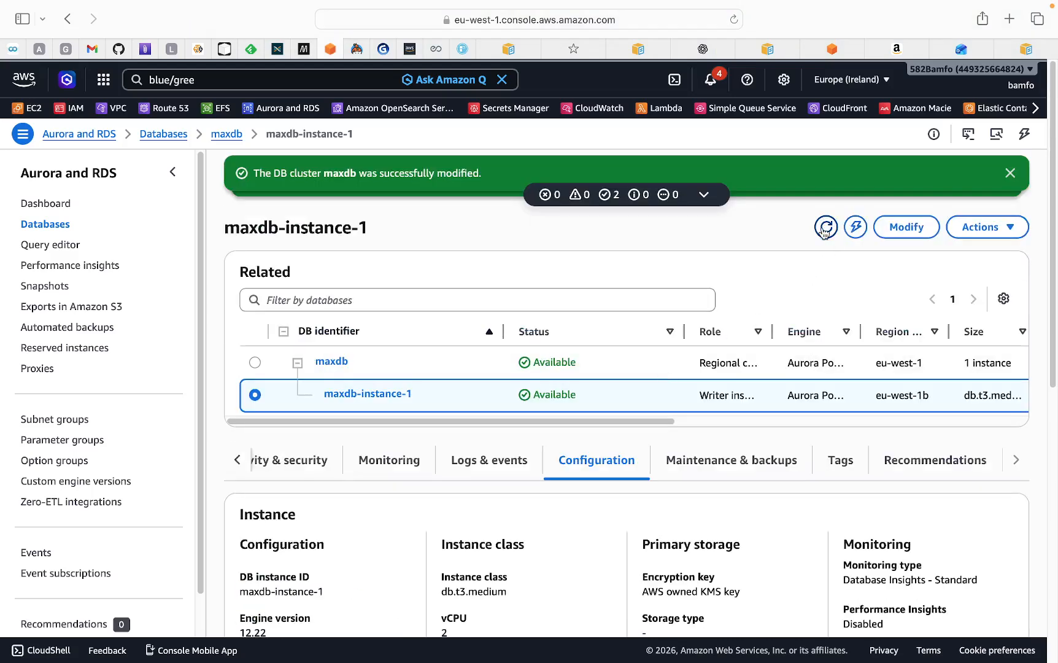
scroll(621, 535, down, 8)
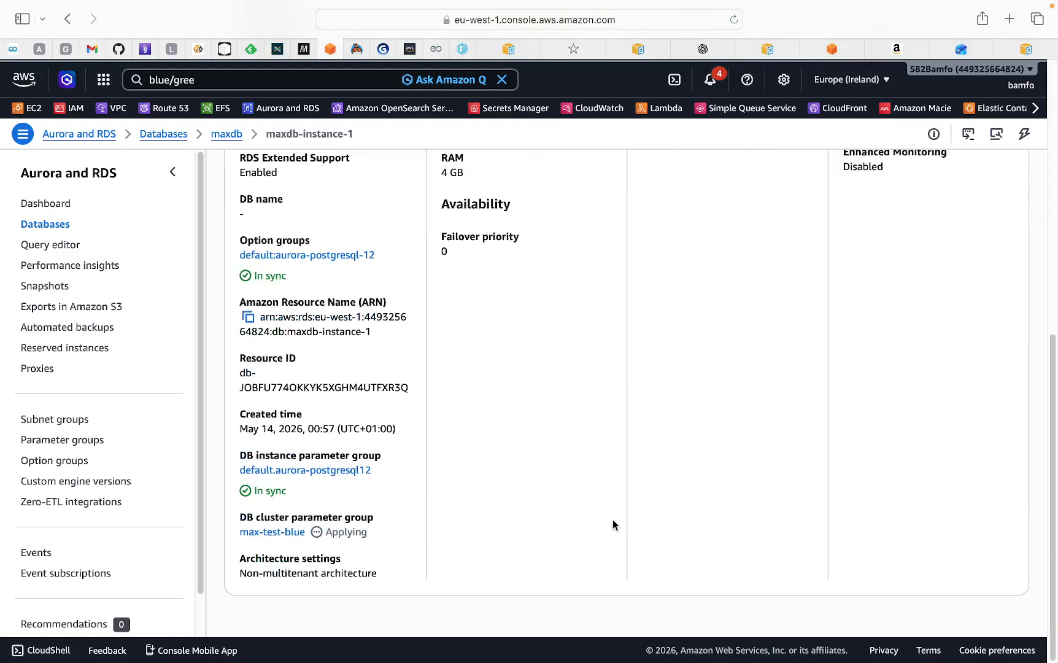
scroll(467, 468, up, 8)
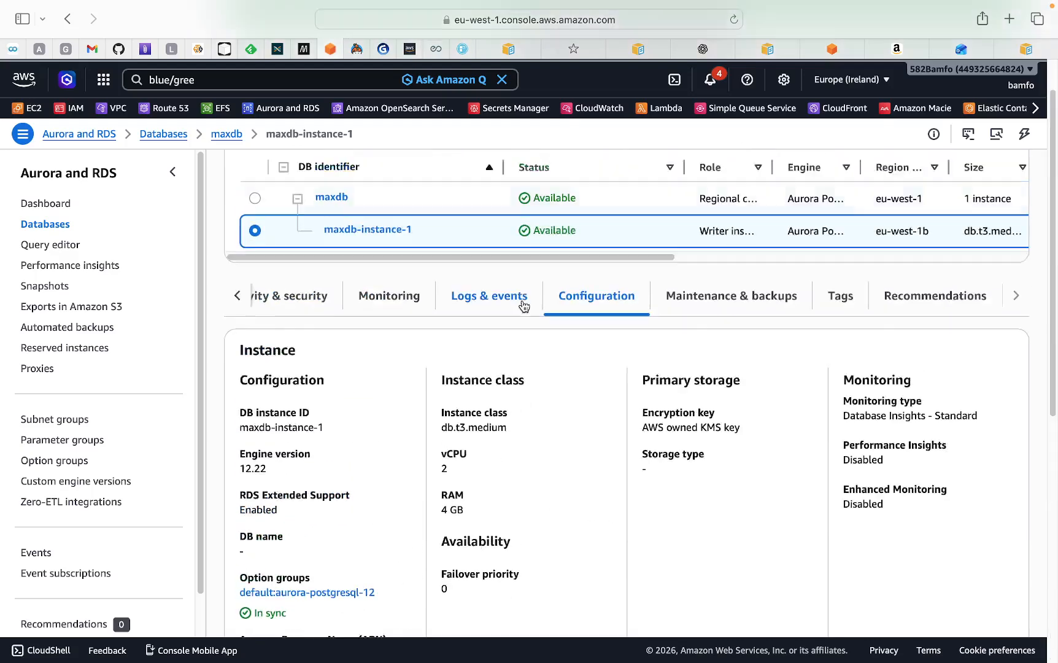
Reboot the writer instance maxdb-instance-1 and recheck the sync status of its DB cluster parameter group
click(255, 363)
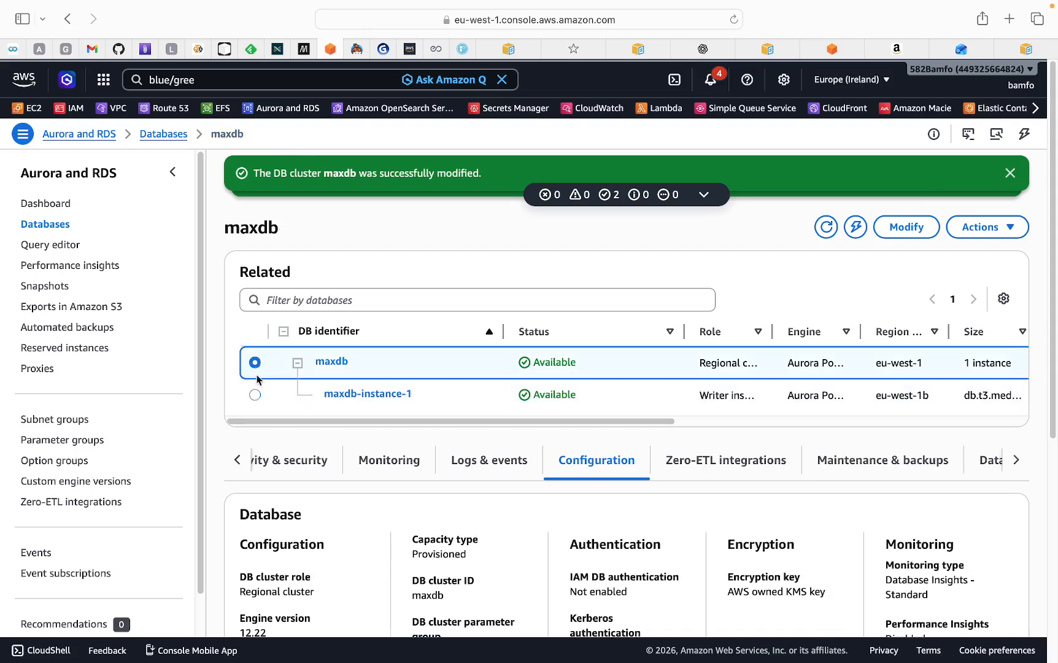
click(255, 394)
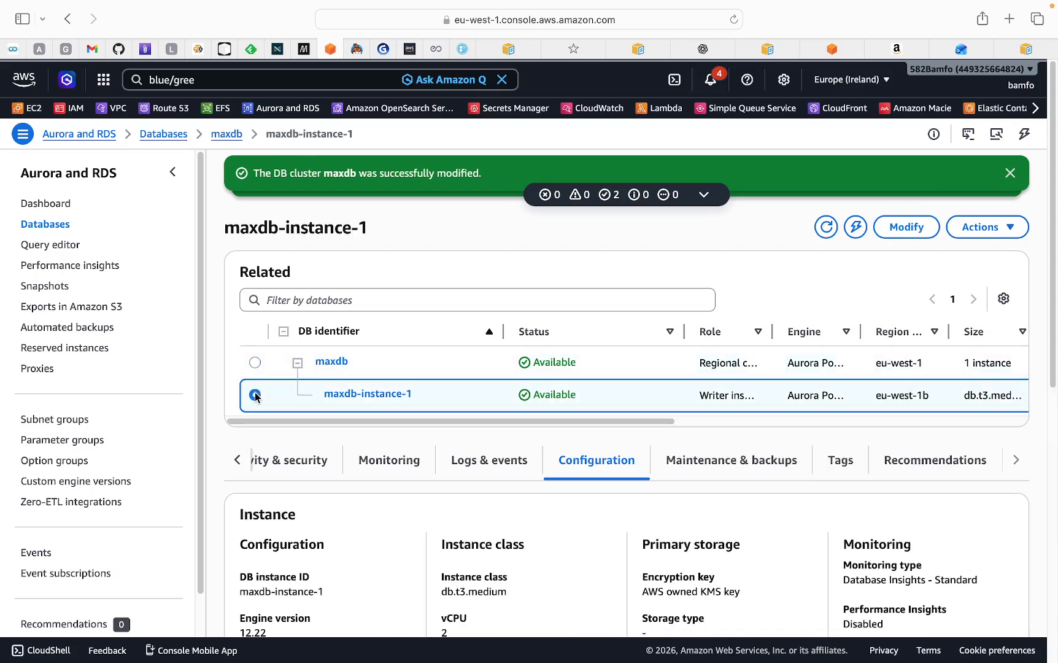
click(983, 236)
click(897, 260)
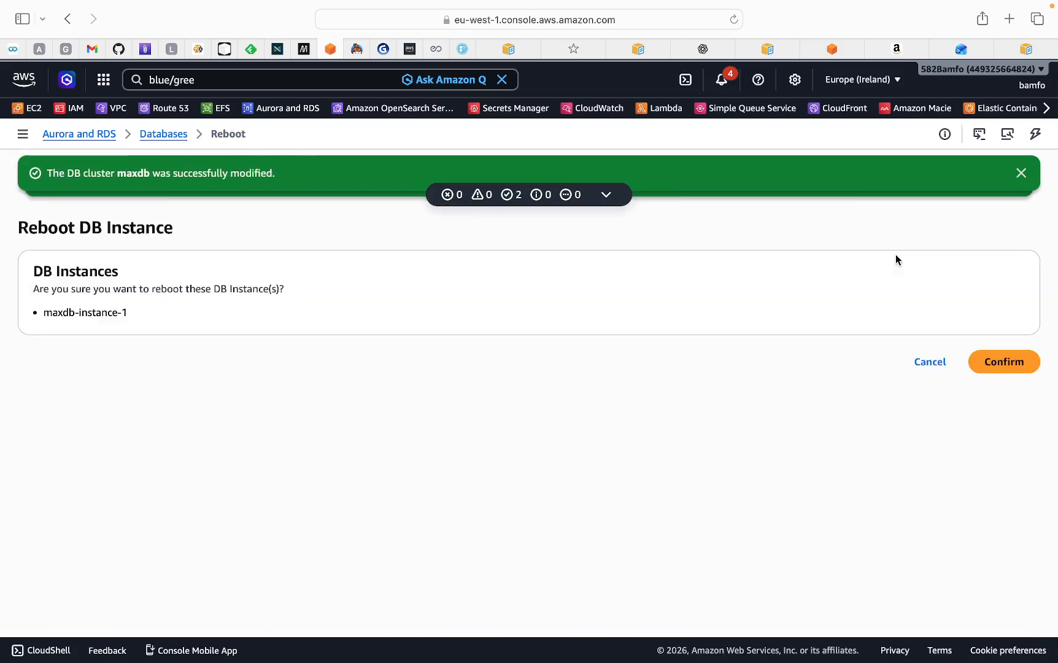
click(1026, 366)
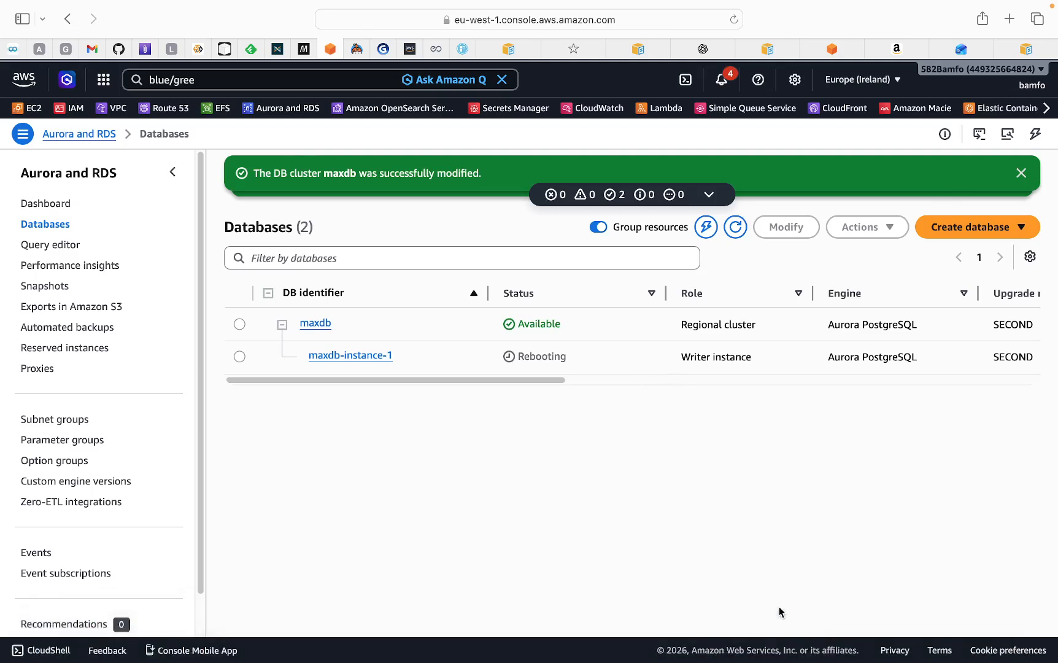
mouse_move(782, 660)
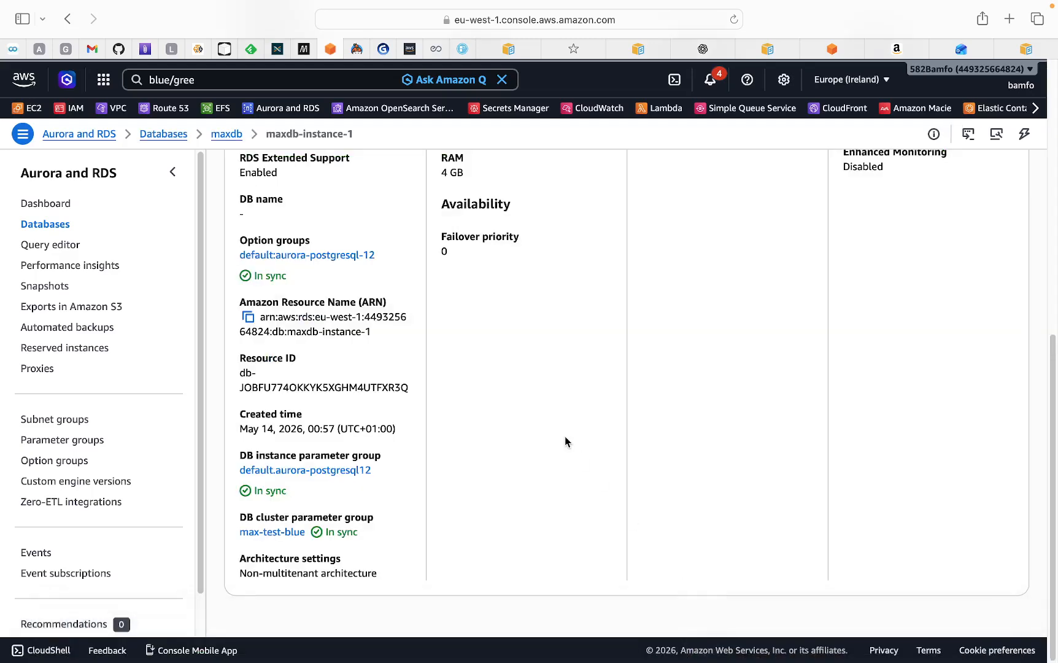
scroll(564, 438, up, 6)
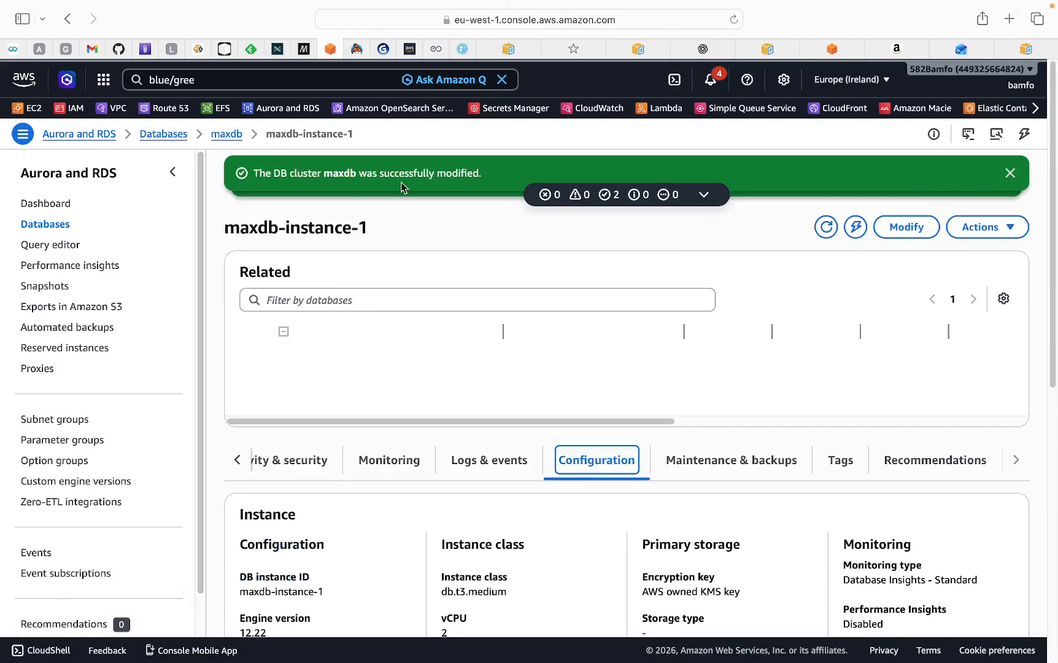
Check the sync status of the DB cluster parameter group on maxdb-instance-1, and dismiss the success notifications
scroll(406, 421, down, 10)
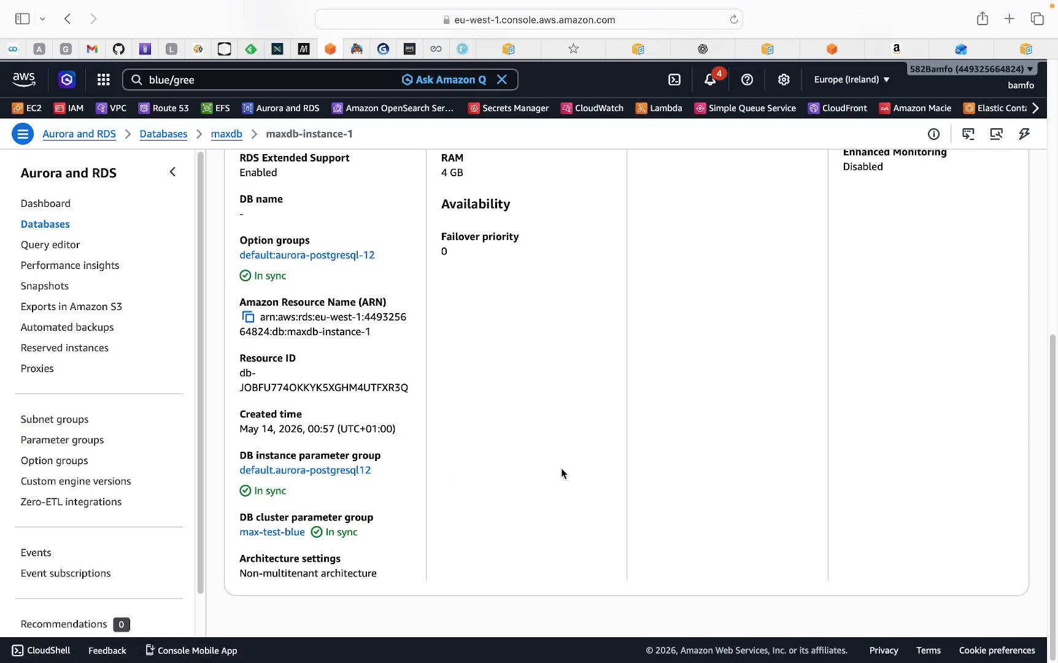
scroll(561, 472, up, 10)
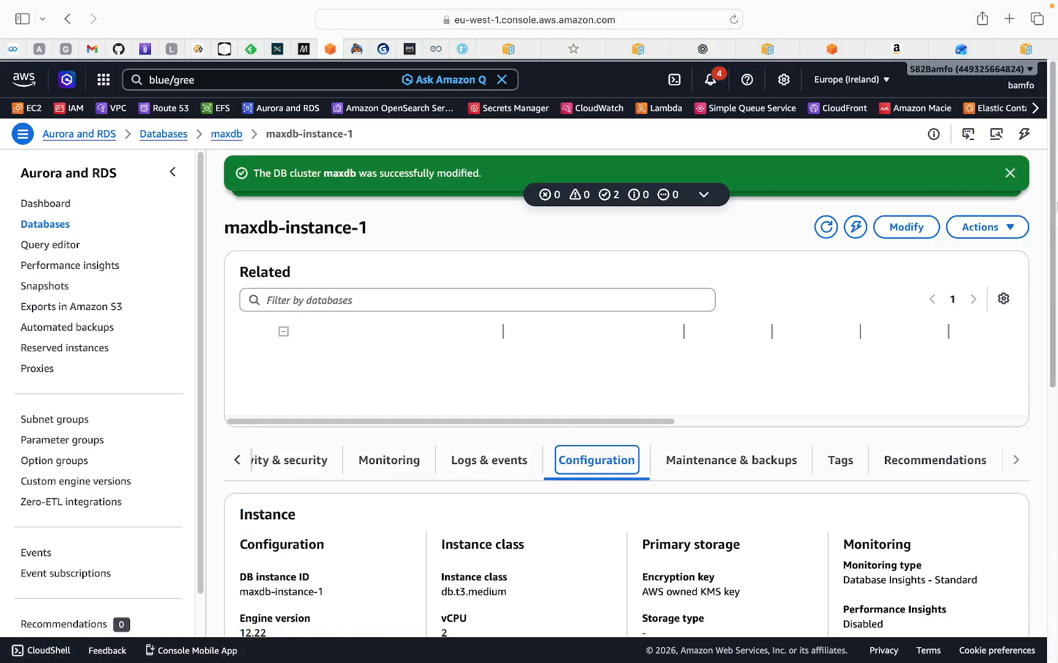
click(1010, 173)
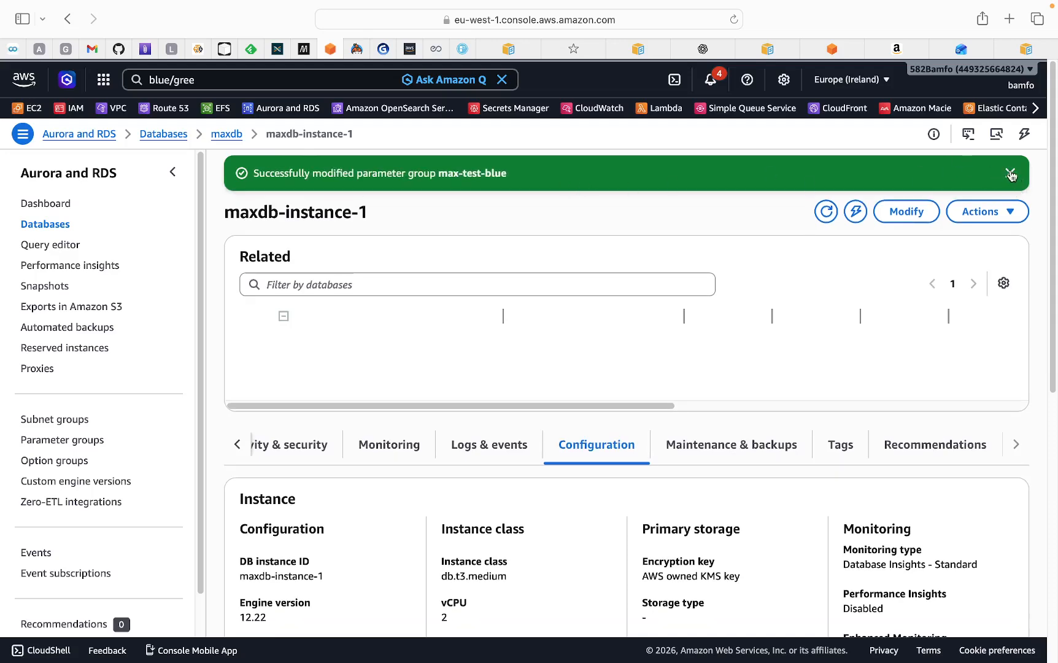
click(1010, 173)
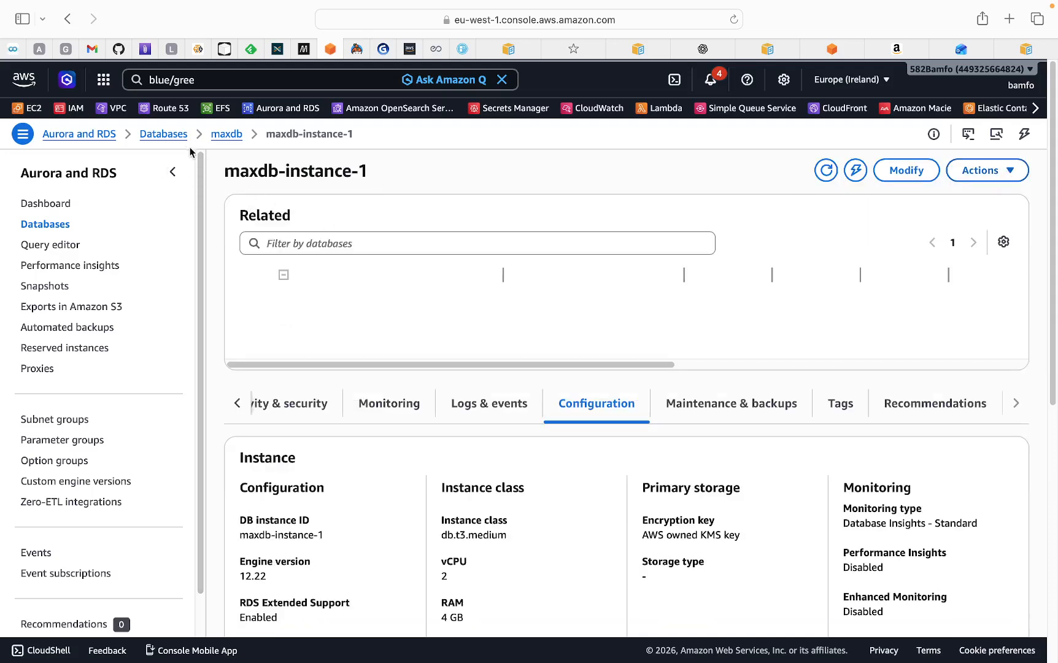
Start creating a blue/green deployment for the maxdb regional cluster and review the blue engine version and cluster parameter group
click(172, 134)
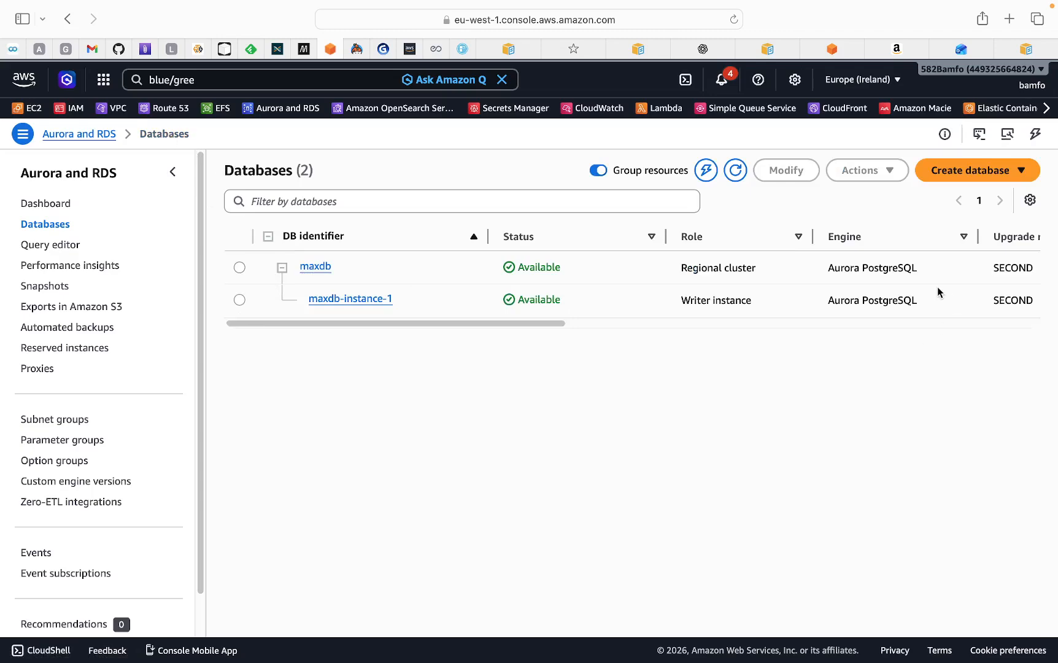
click(246, 269)
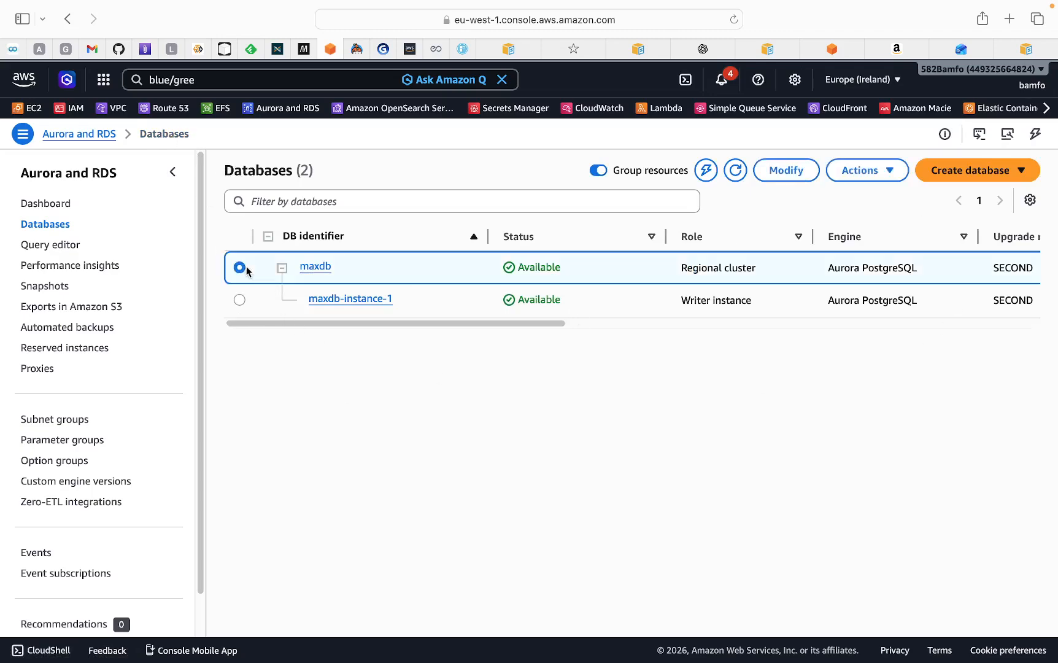
click(879, 179)
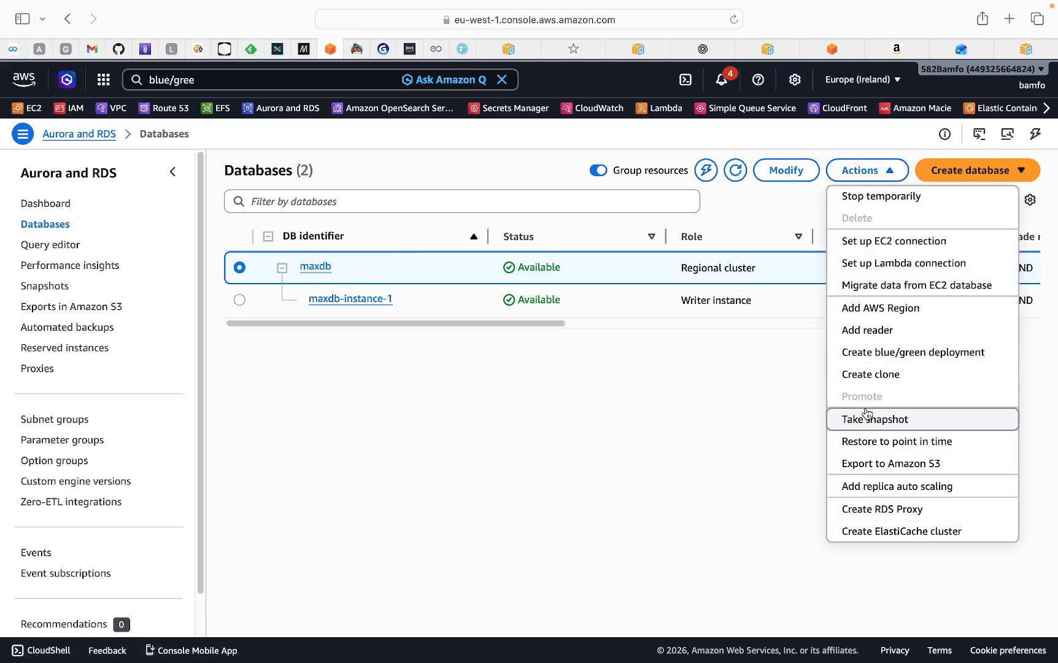
click(889, 352)
scroll(523, 325, down, 4)
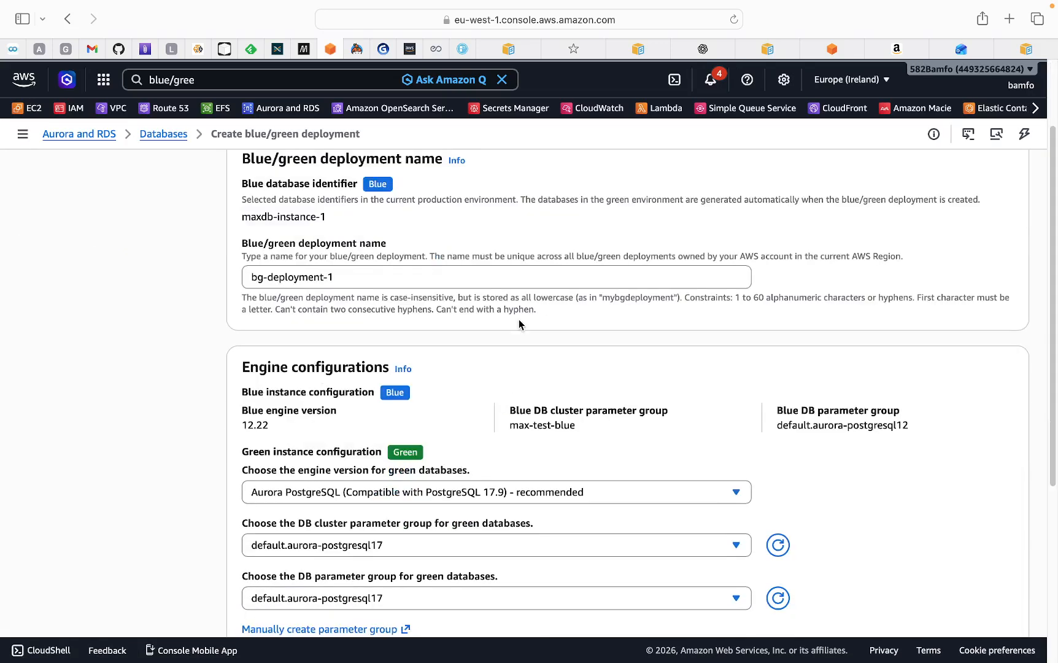
scroll(522, 326, down, 3)
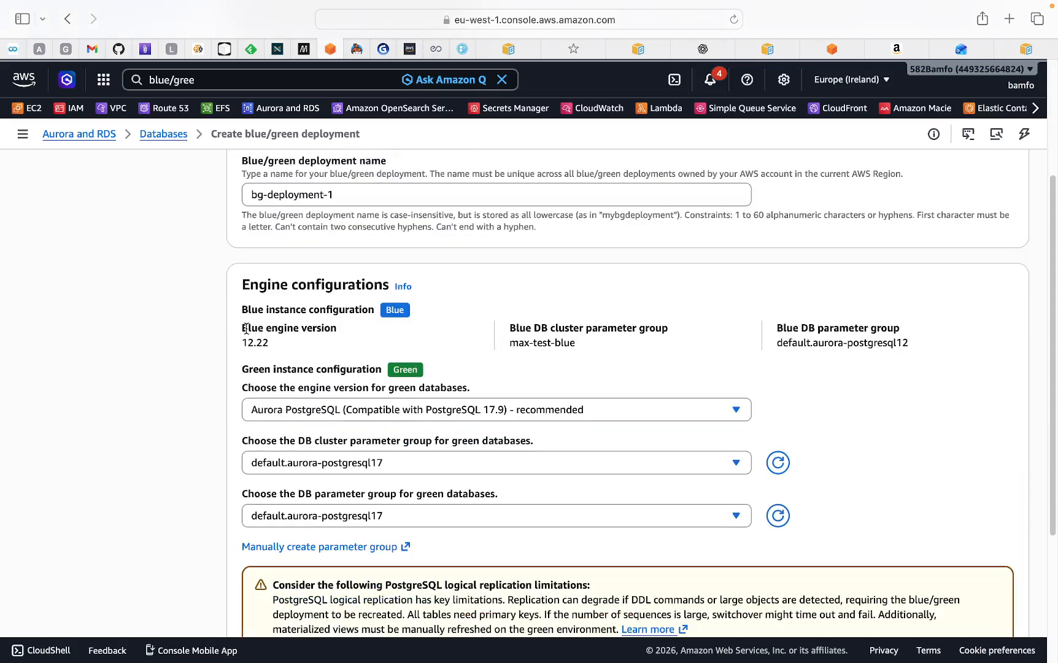
drag(246, 328, 323, 329)
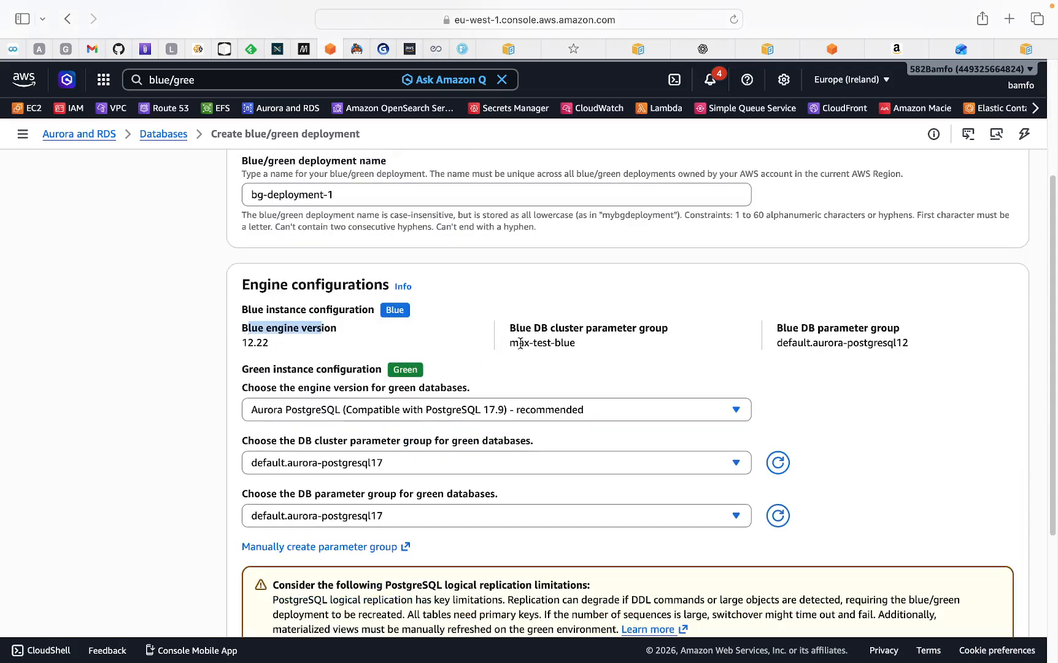
drag(510, 345, 570, 346)
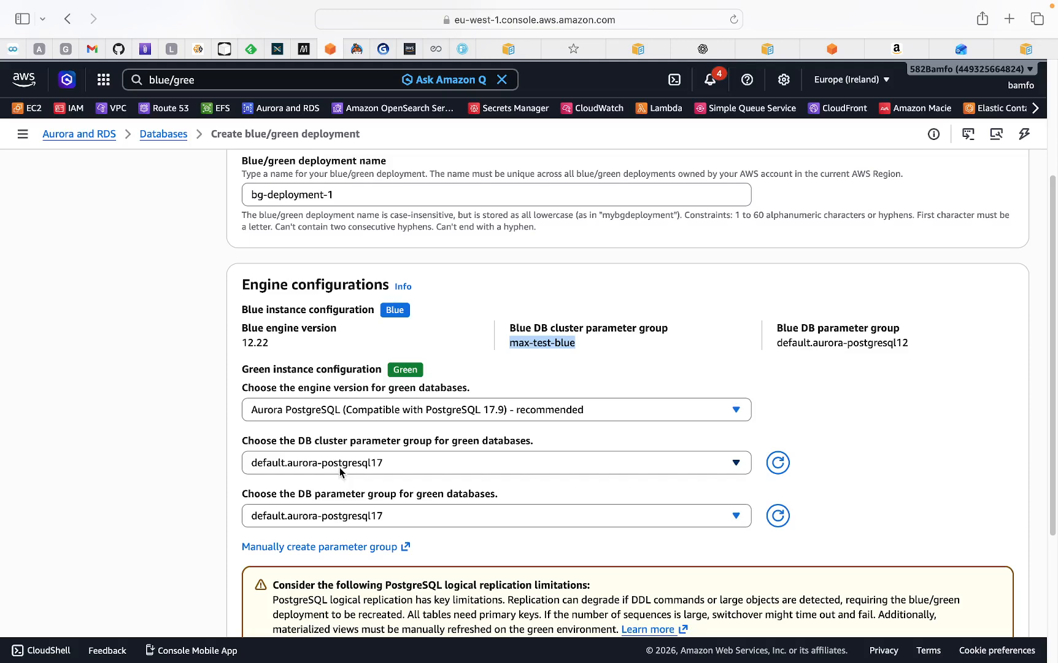
Choose Aurora PostgreSQL (Compatible with PostgreSQL 15.17) as the engine version for the green databases
click(365, 419)
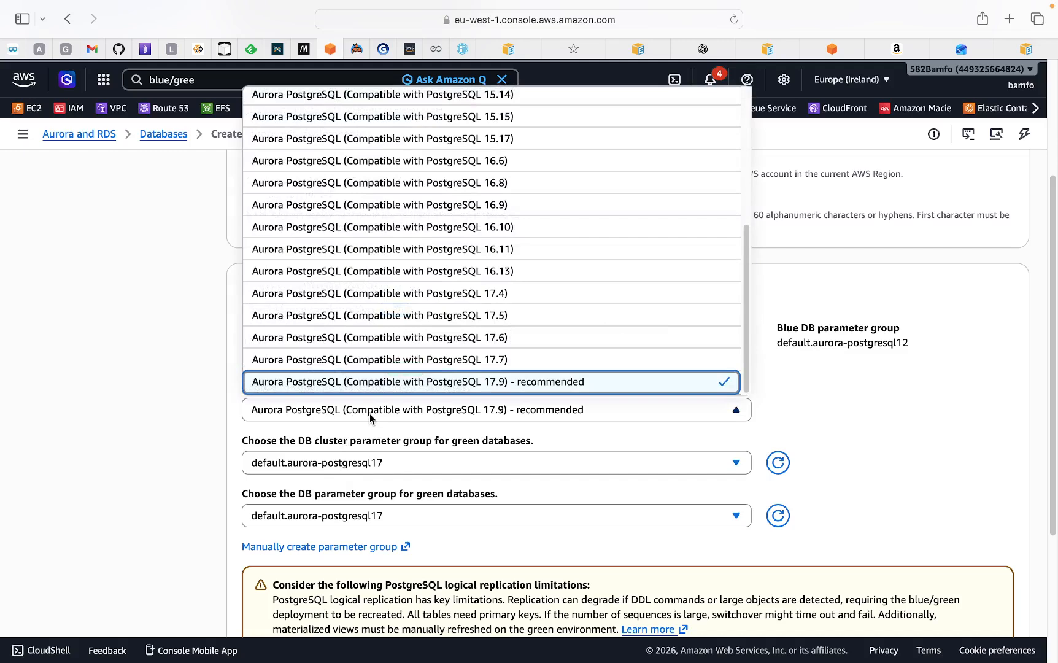
click(452, 141)
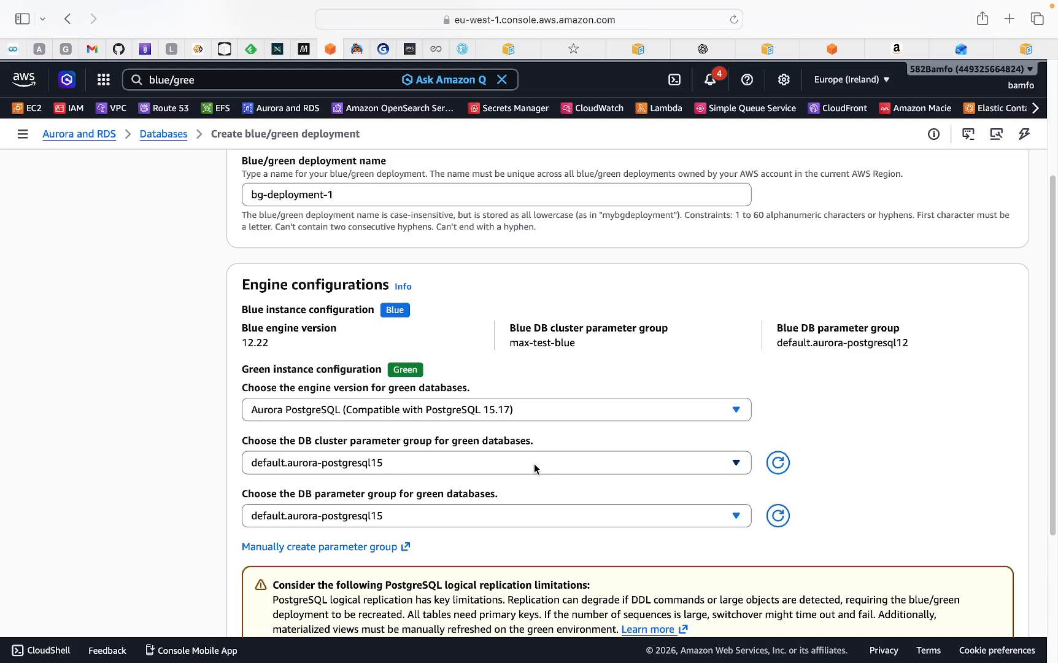
drag(247, 342, 262, 343)
drag(297, 495, 320, 497)
drag(310, 441, 351, 443)
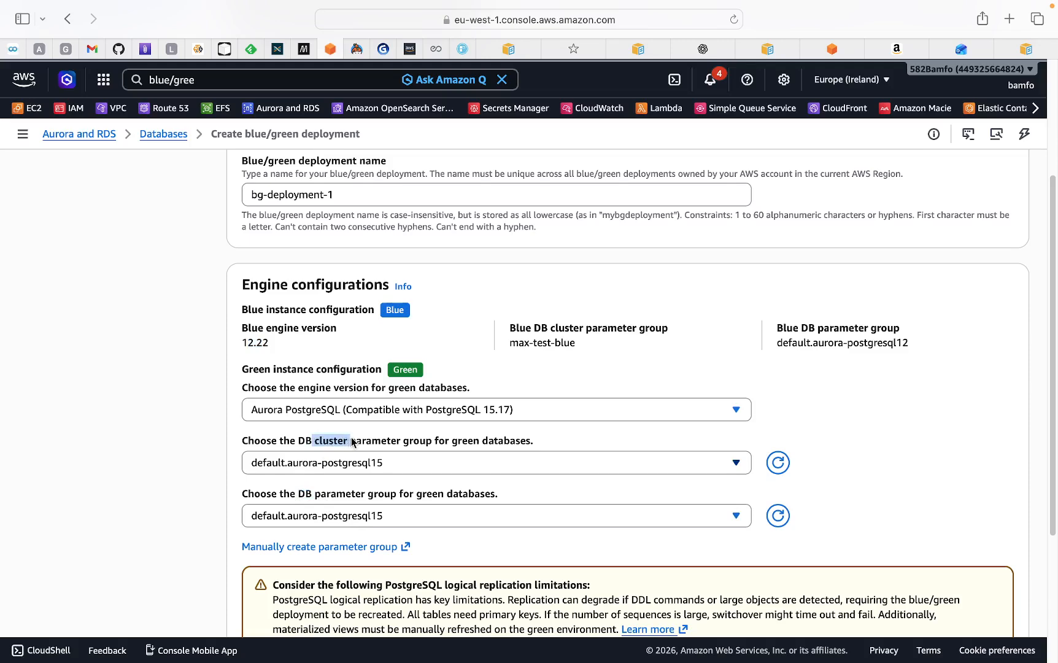
Choose max-test-green as the DB cluster parameter group for the green databases and continue to the deployment summary
click(379, 471)
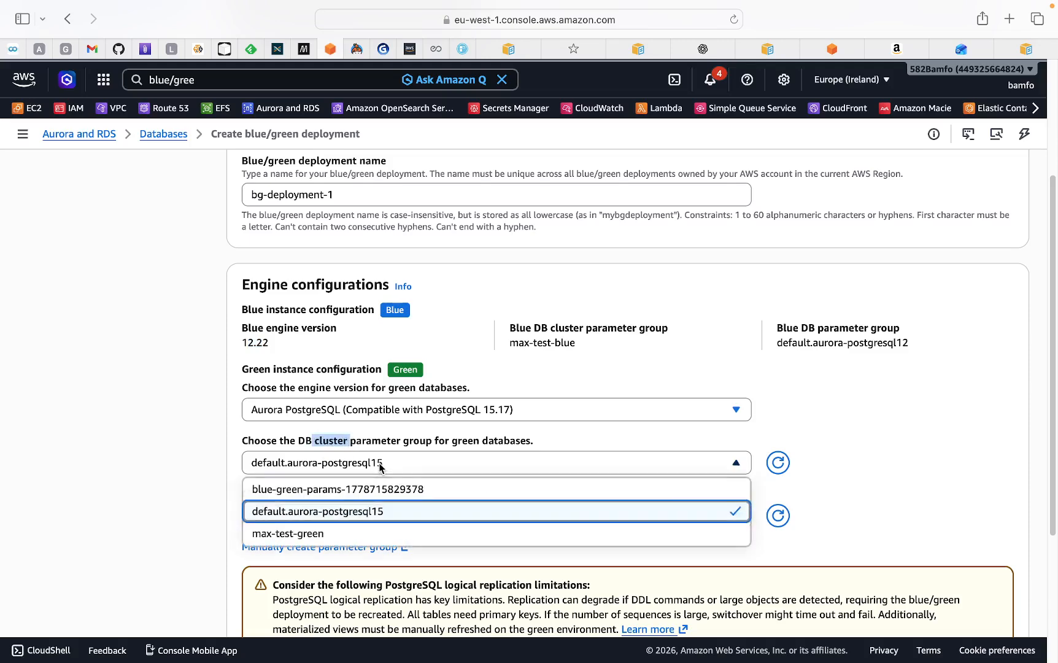
click(295, 534)
scroll(671, 491, down, 1)
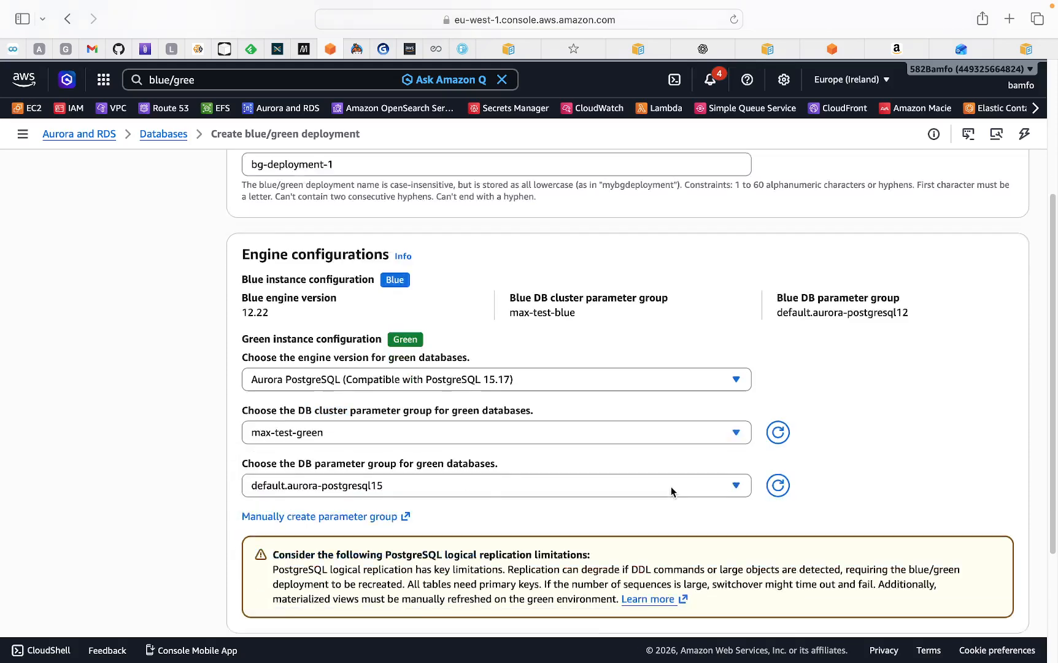
scroll(671, 490, down, 5)
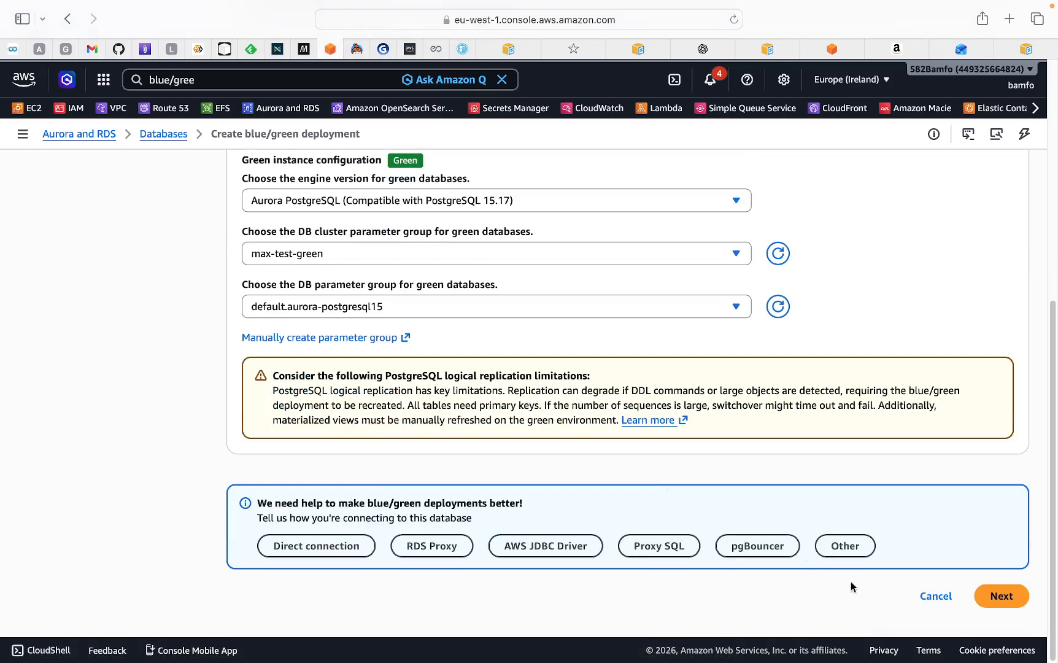
click(1005, 600)
Review the blue and green configuration details and create the blue/green deployment bg-deployment-1
scroll(725, 544, down, 10)
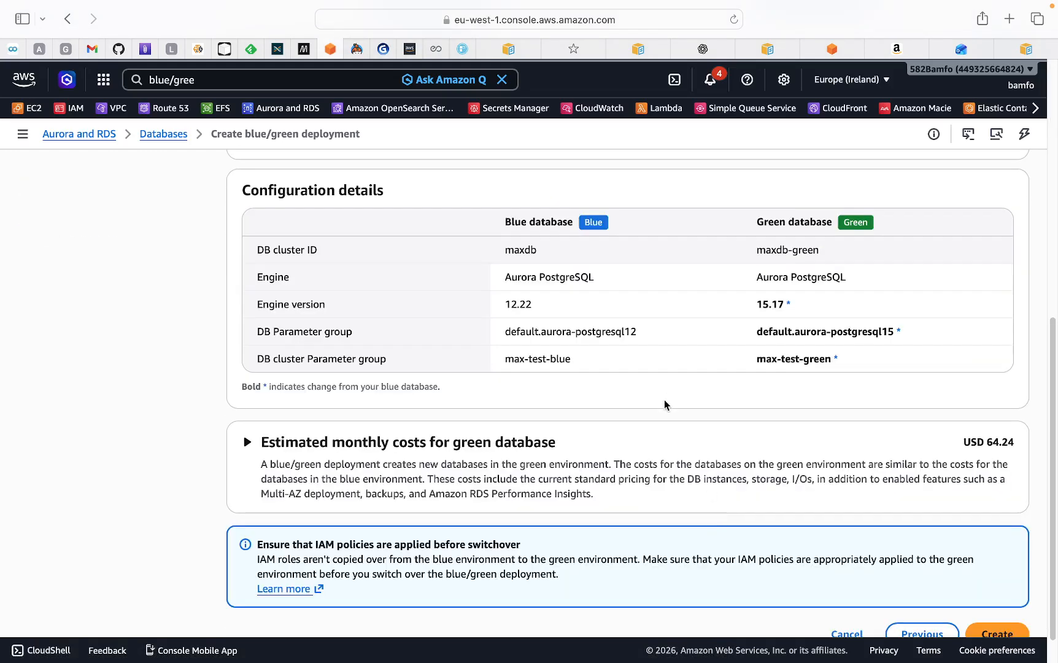
scroll(761, 466, down, 1)
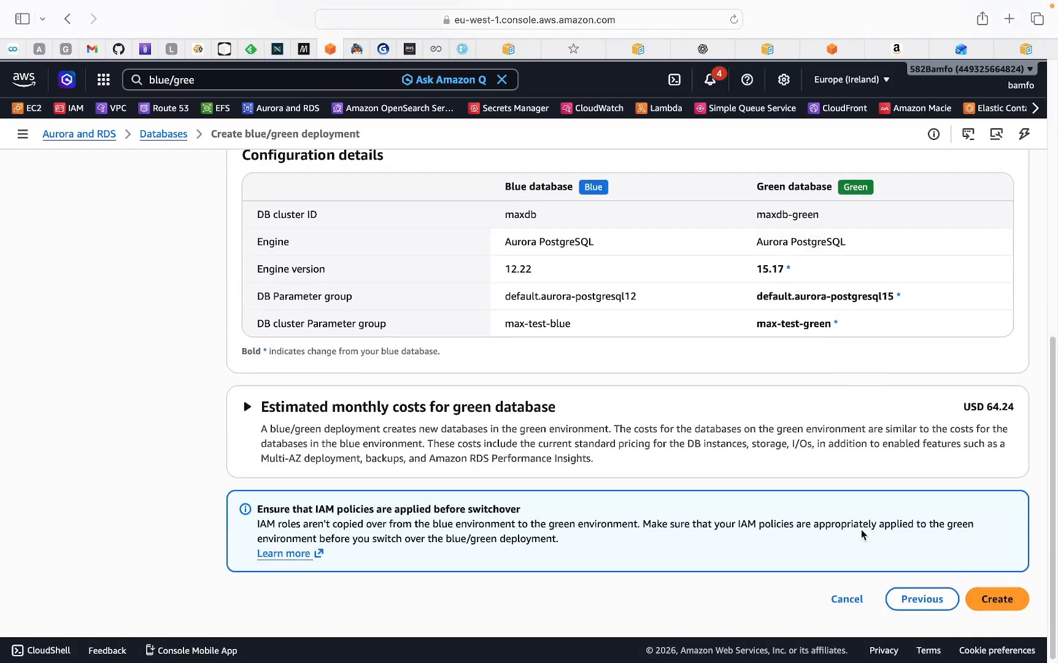
click(1005, 604)
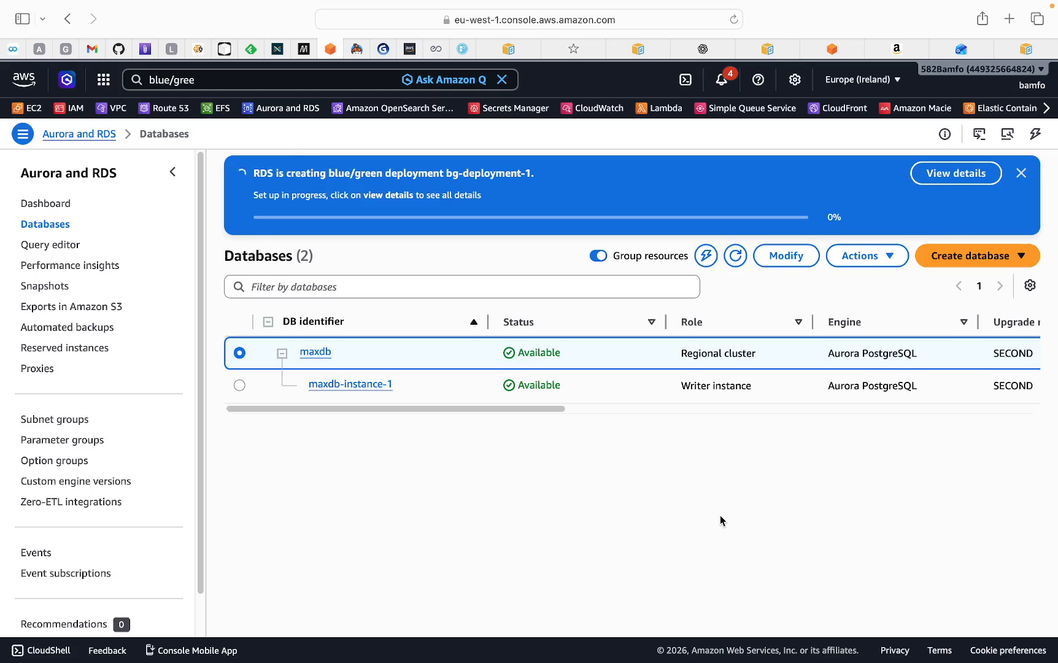
Switch over the blue/green deployment bg-deployment-1 after reviewing the timeout setting and pre-switchover considerations
mouse_move(761, 660)
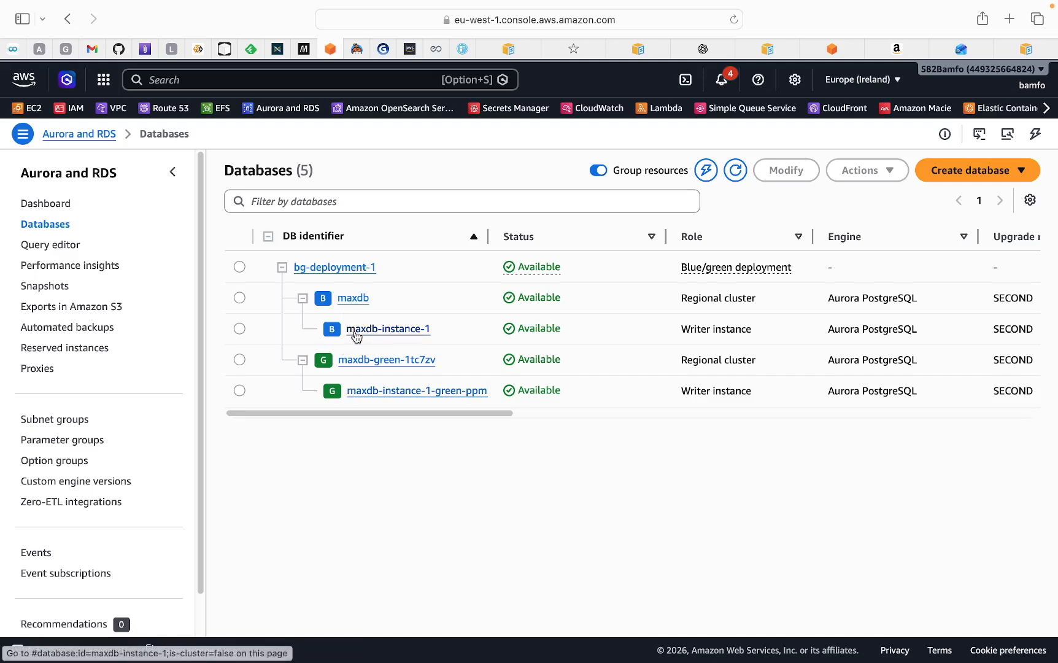
click(239, 267)
click(879, 173)
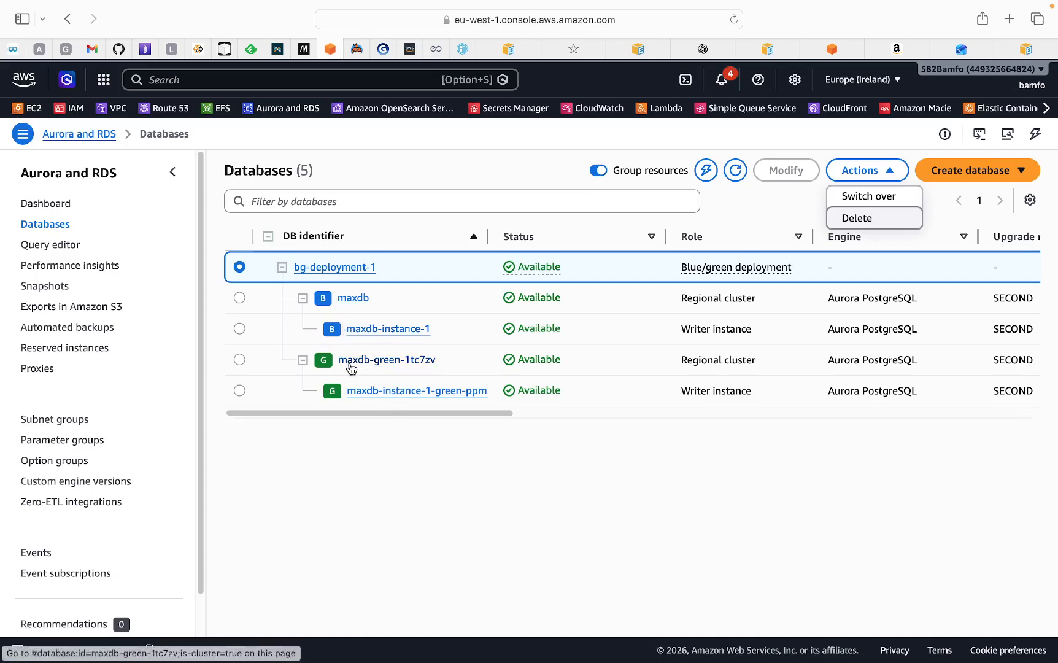
click(868, 198)
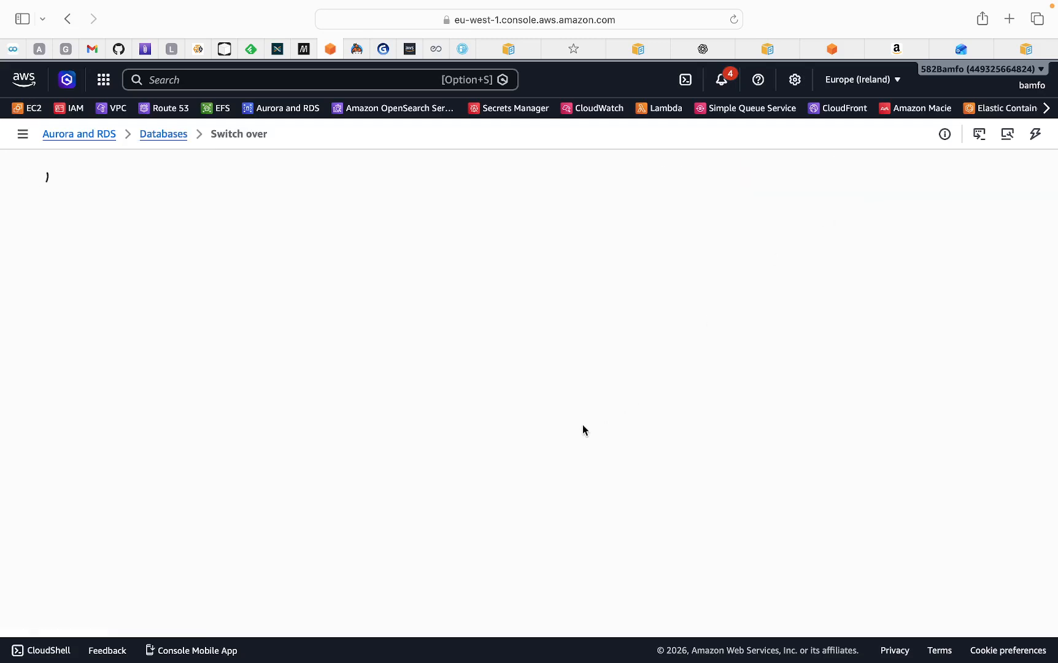
scroll(657, 454, down, 15)
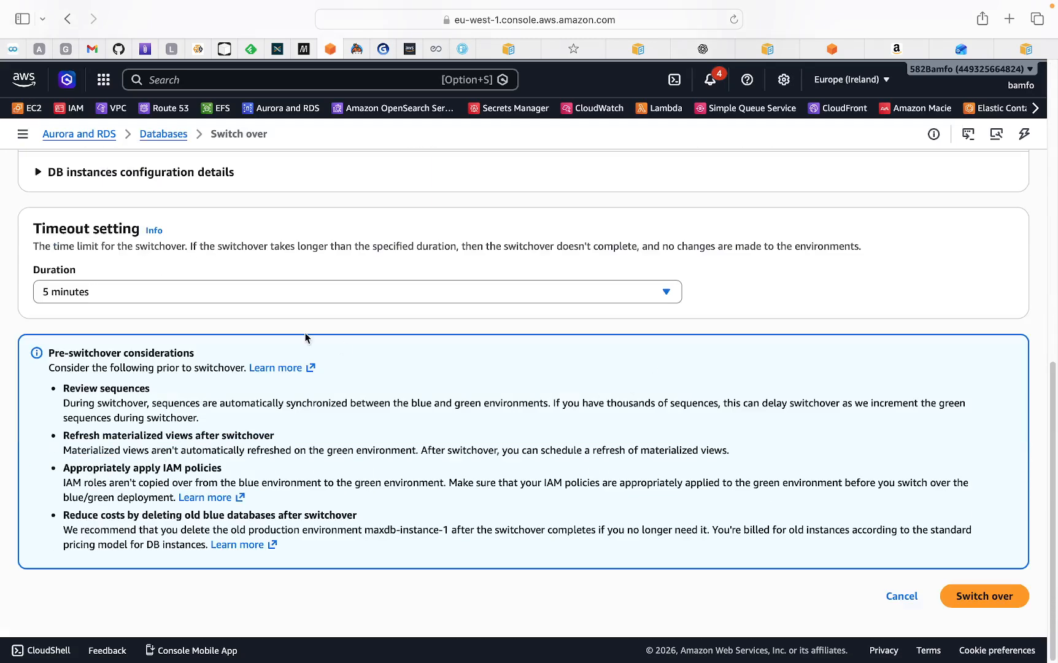
click(989, 597)
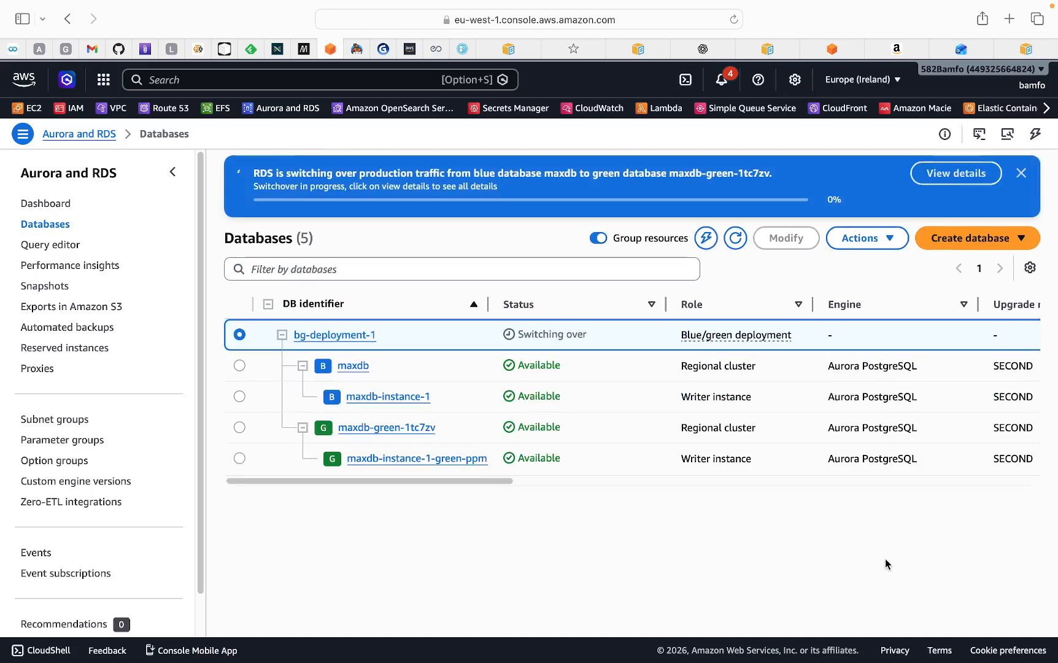
Monitor the switchover of bg-deployment-1 and refresh the databases list to check its status
mouse_move(786, 657)
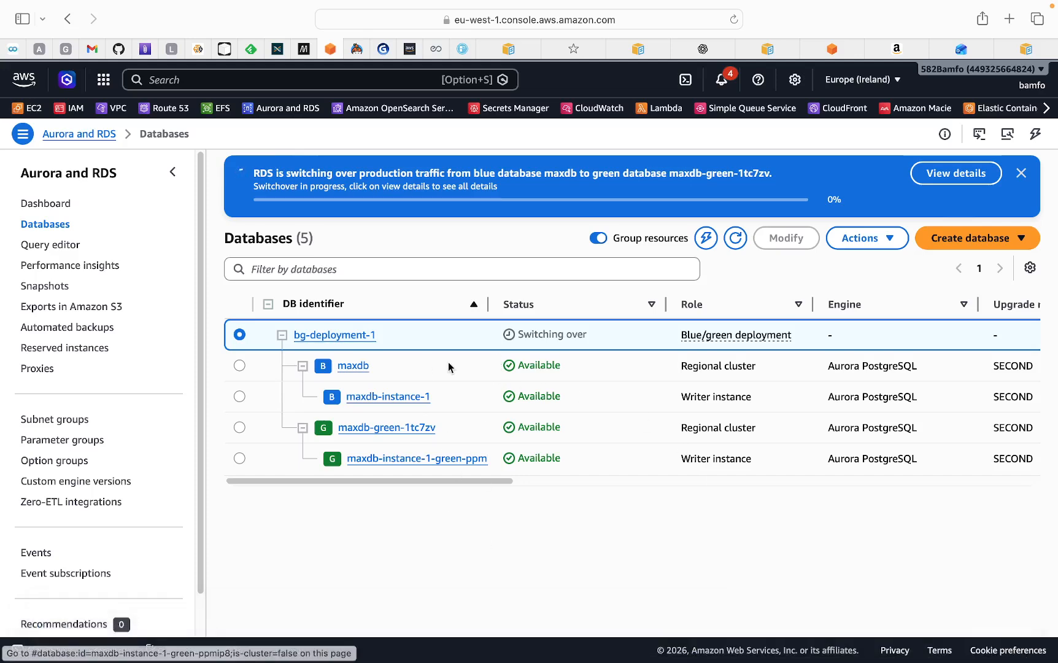
mouse_move(706, 660)
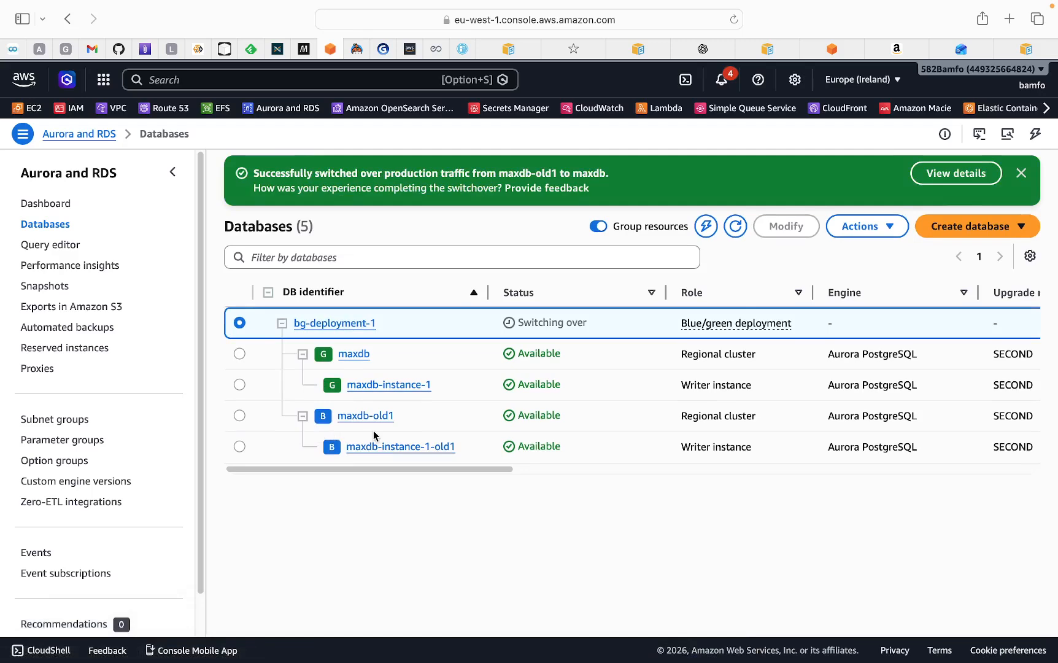
click(734, 227)
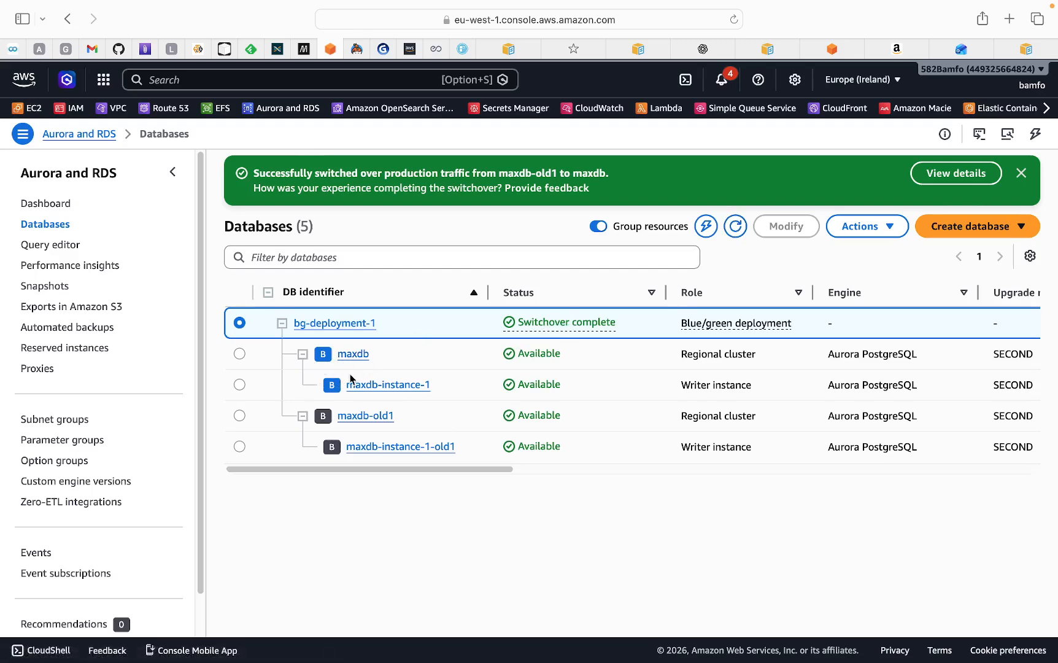
Check the engine version in the configuration details of the new production writer maxdb-instance-1
click(381, 387)
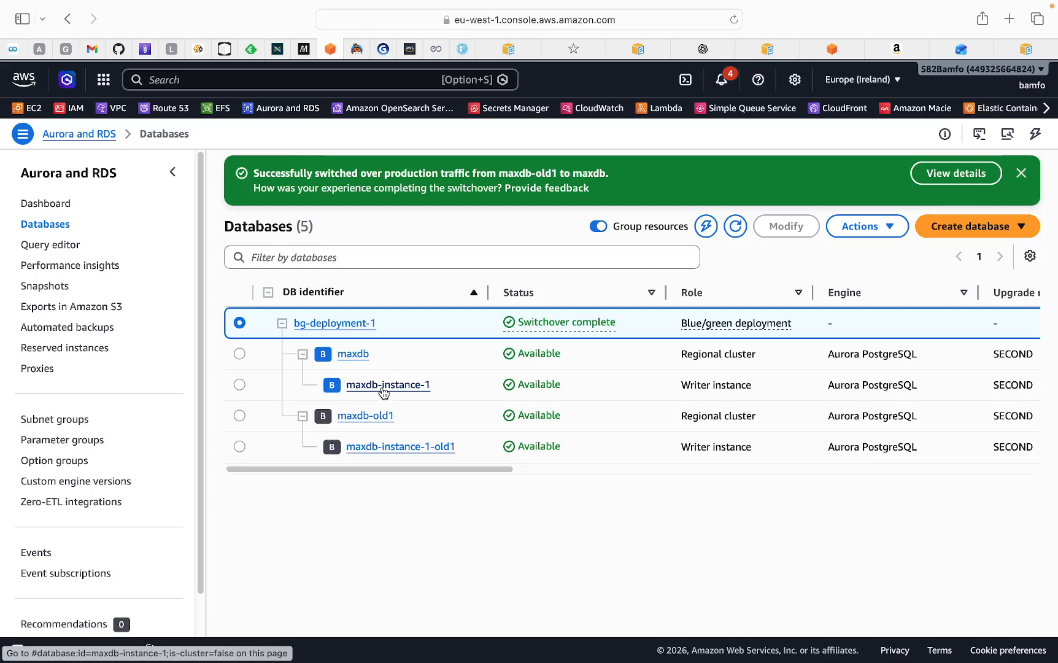
scroll(528, 399, down, 5)
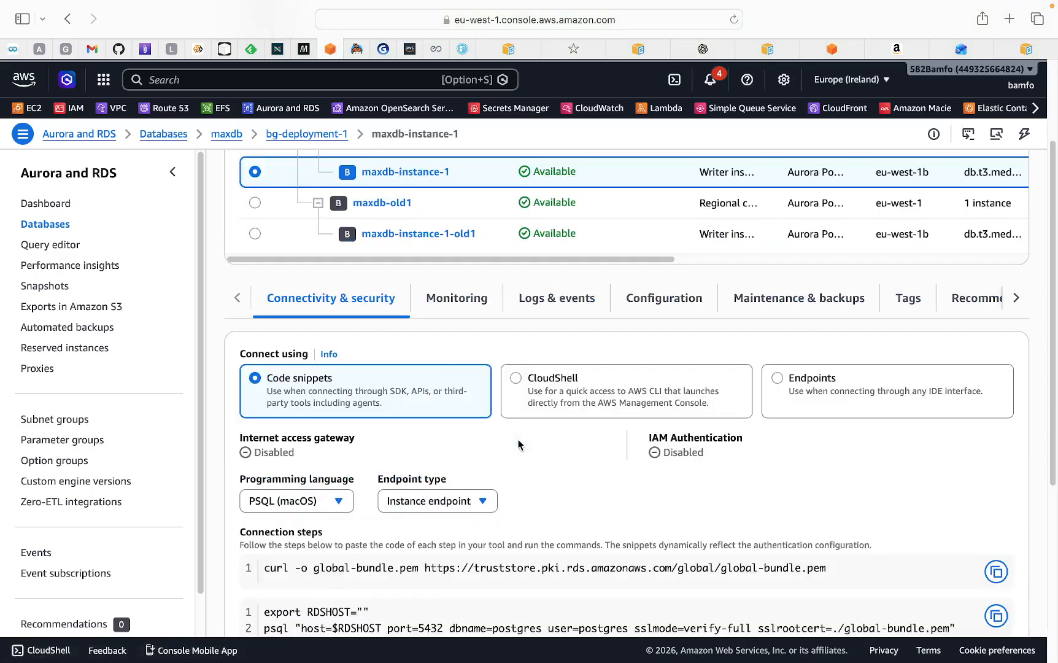
click(666, 303)
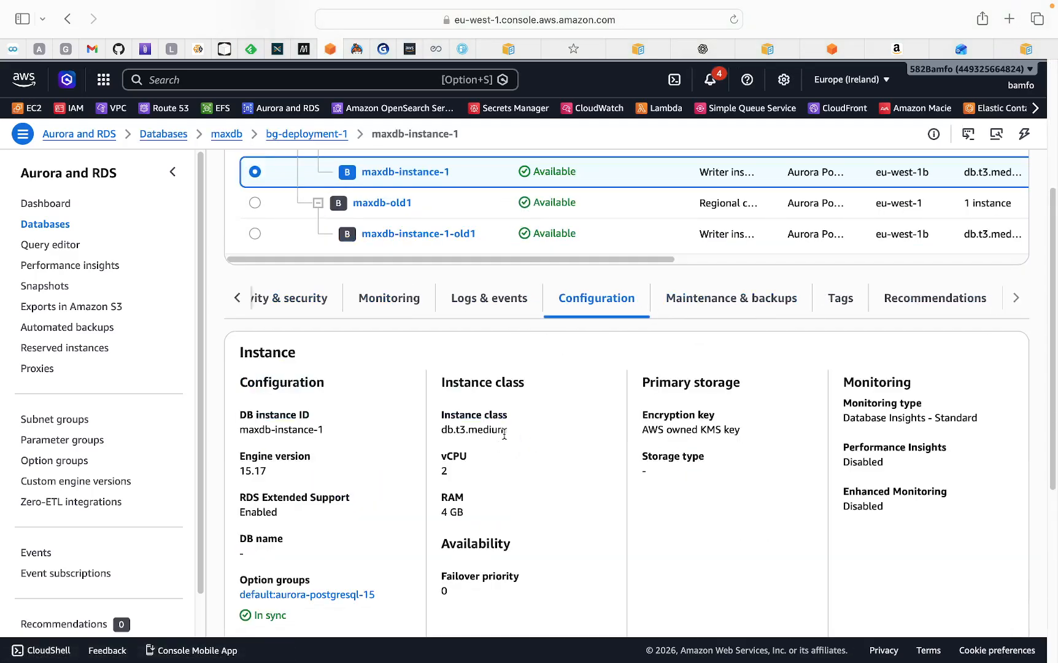
scroll(500, 436, down, 2)
scroll(430, 470, down, 2)
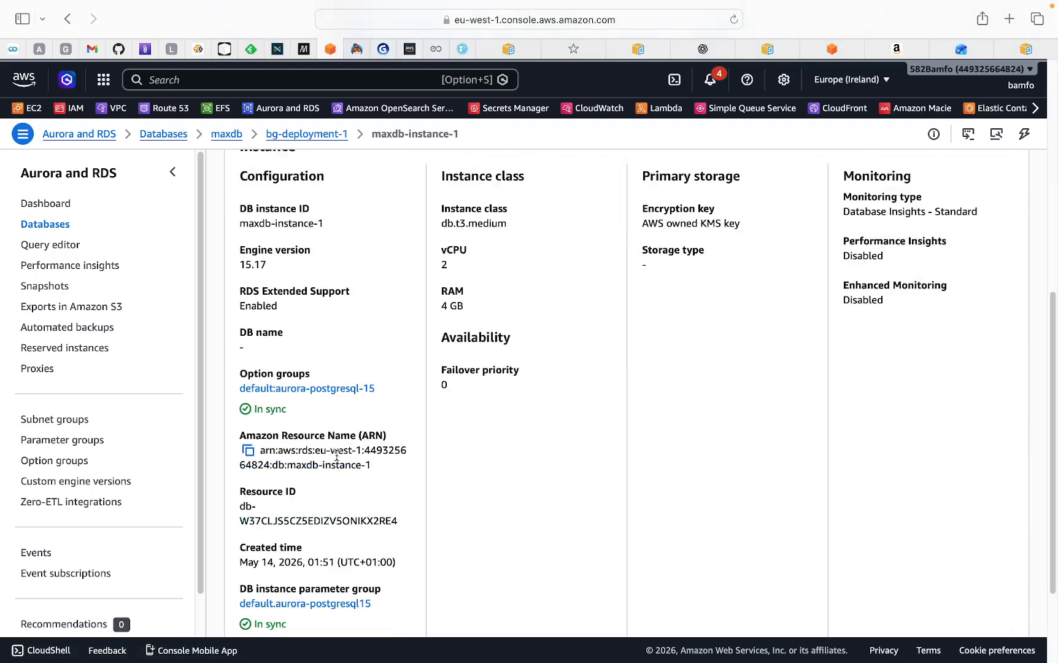
drag(239, 267, 265, 270)
Check the engine version in the configuration details of the old writer maxdb-instance-1-old1
scroll(460, 335, up, 10)
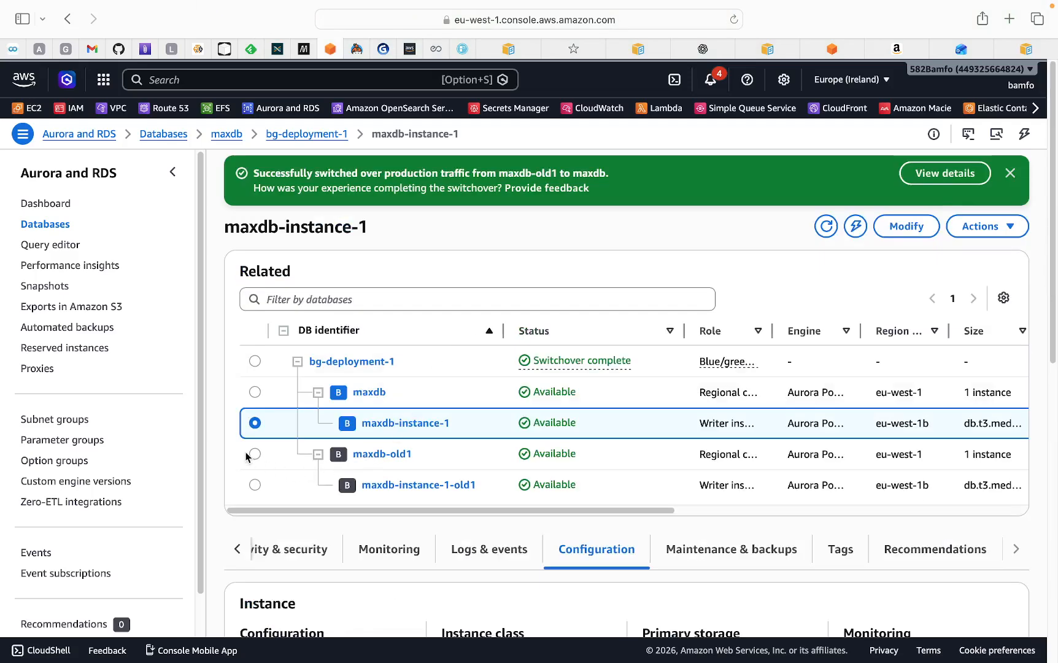
click(255, 484)
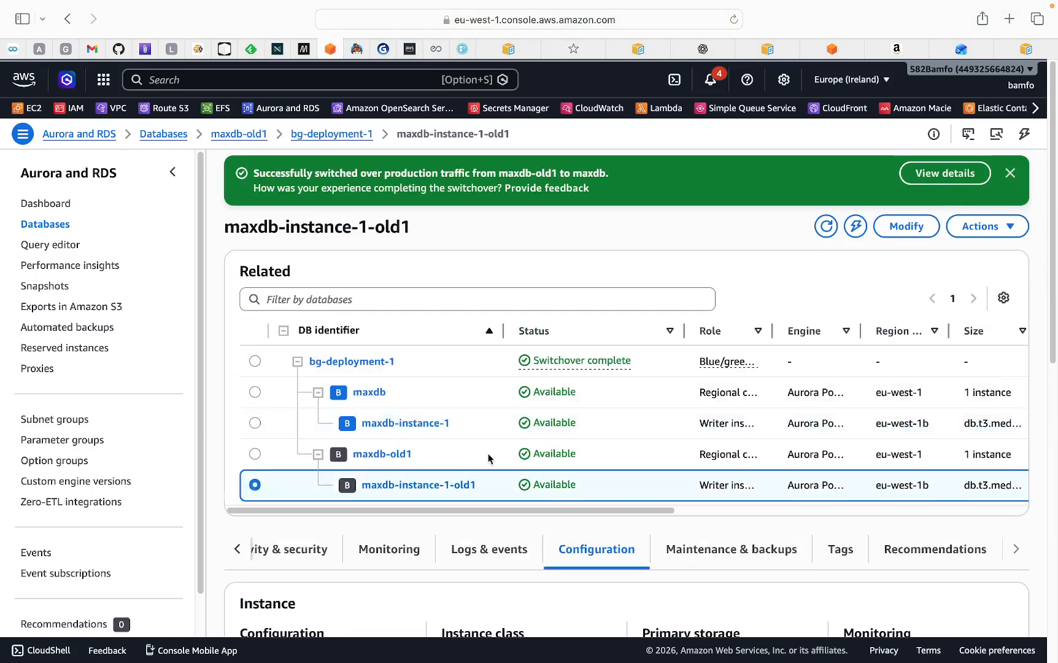
scroll(487, 459, down, 10)
drag(239, 343, 273, 341)
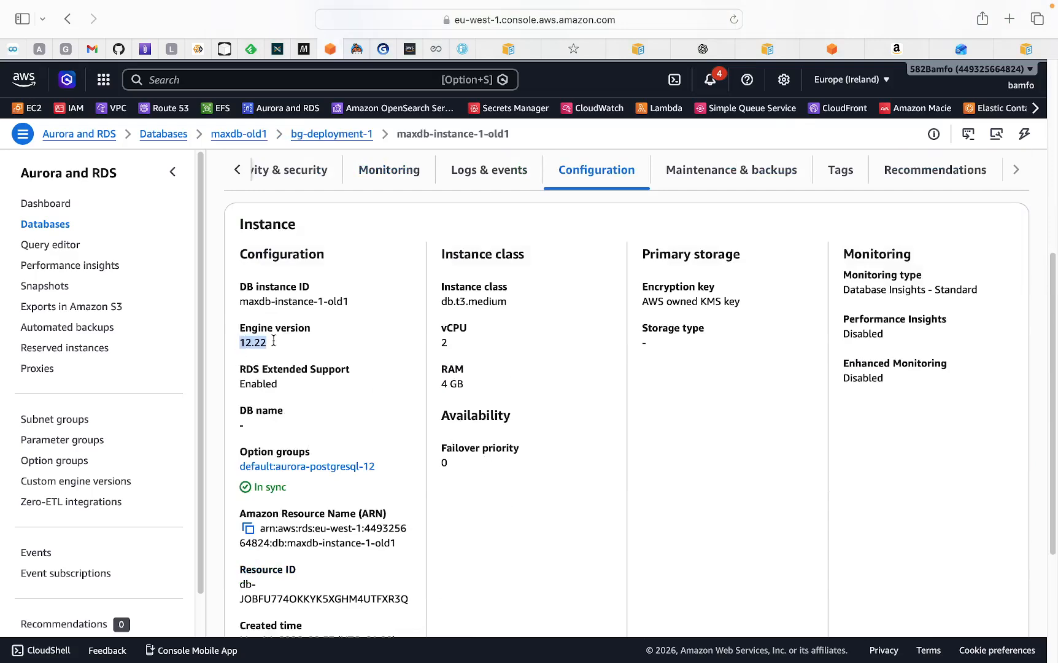
Check which actions, including deletion, are available for the old cluster maxdb-old1
scroll(500, 365, up, 6)
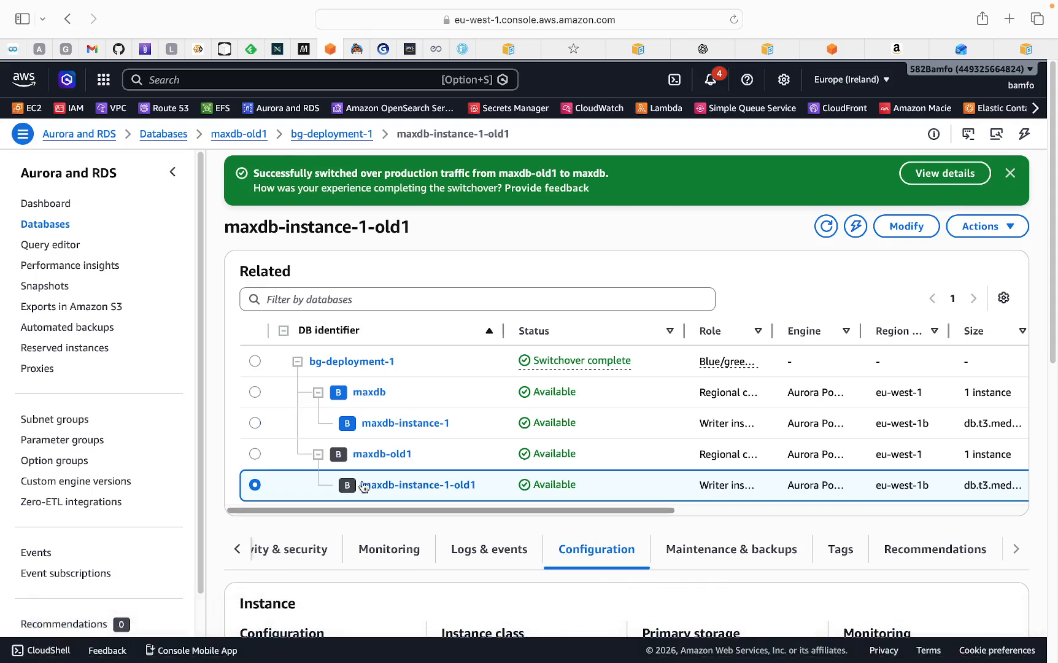
click(255, 454)
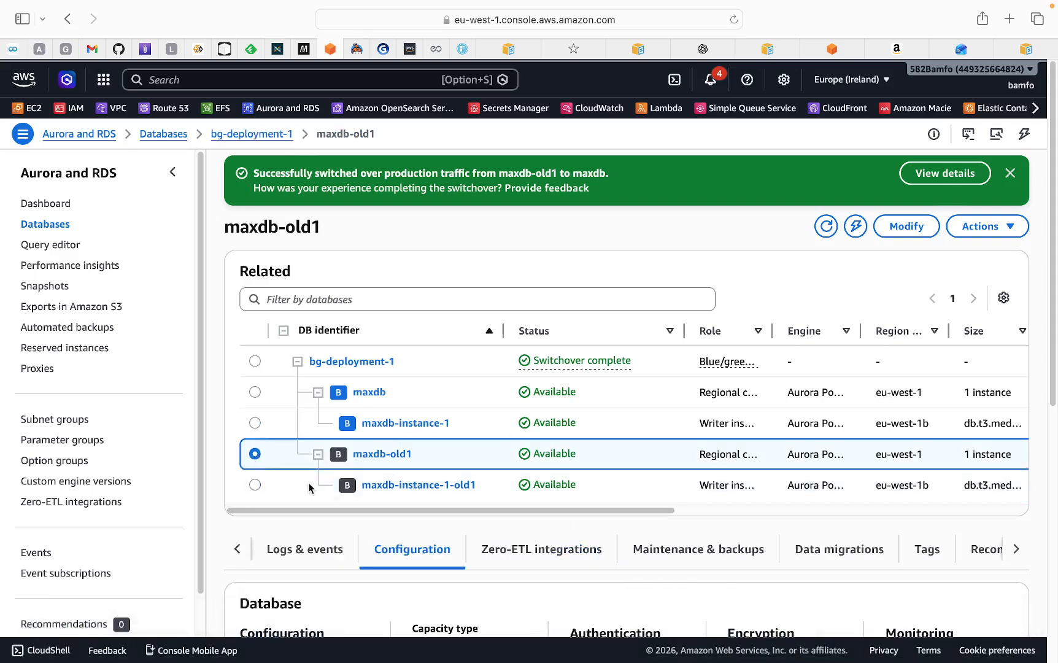
click(994, 227)
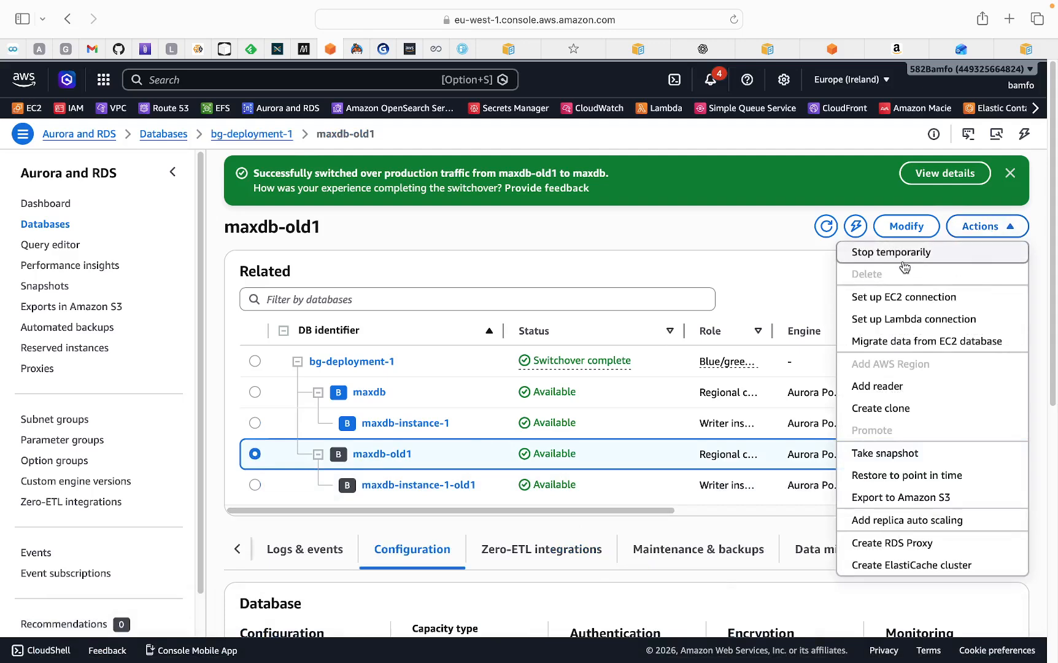
Delete the old writer instance maxdb-instance-1-old1, confirming the deletion with "delete me"
click(255, 485)
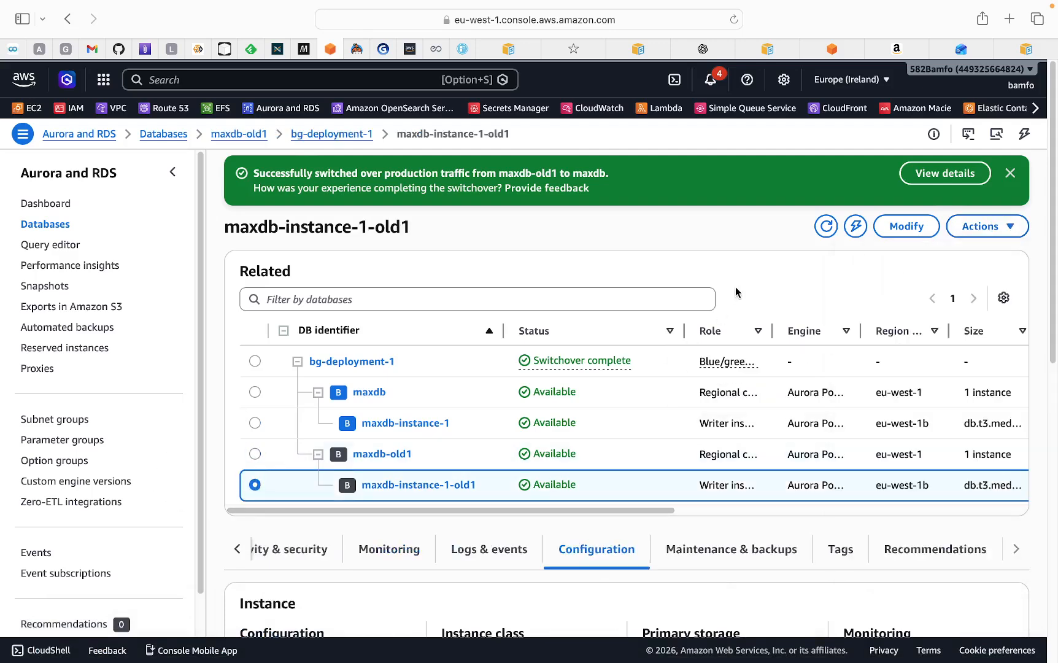
click(1010, 227)
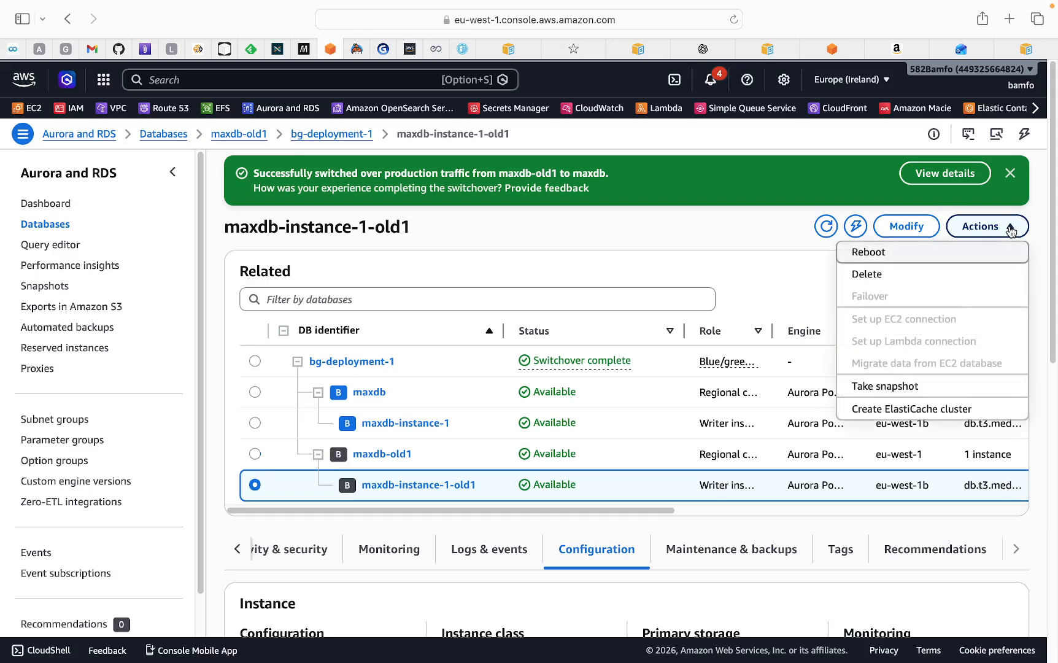
click(869, 273)
click(472, 423)
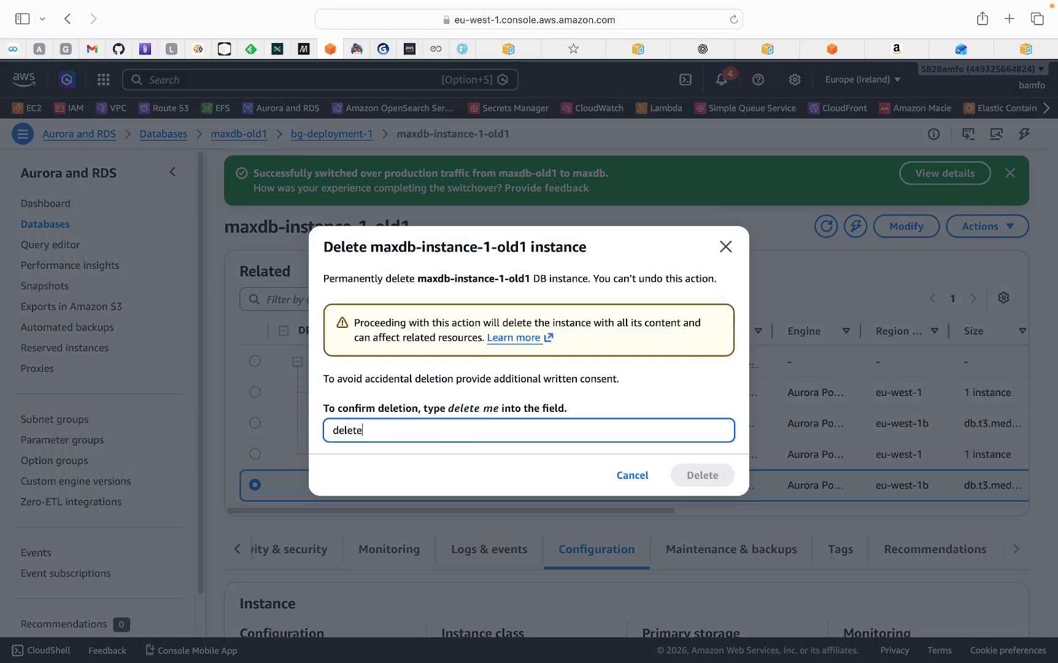
text(delete me)
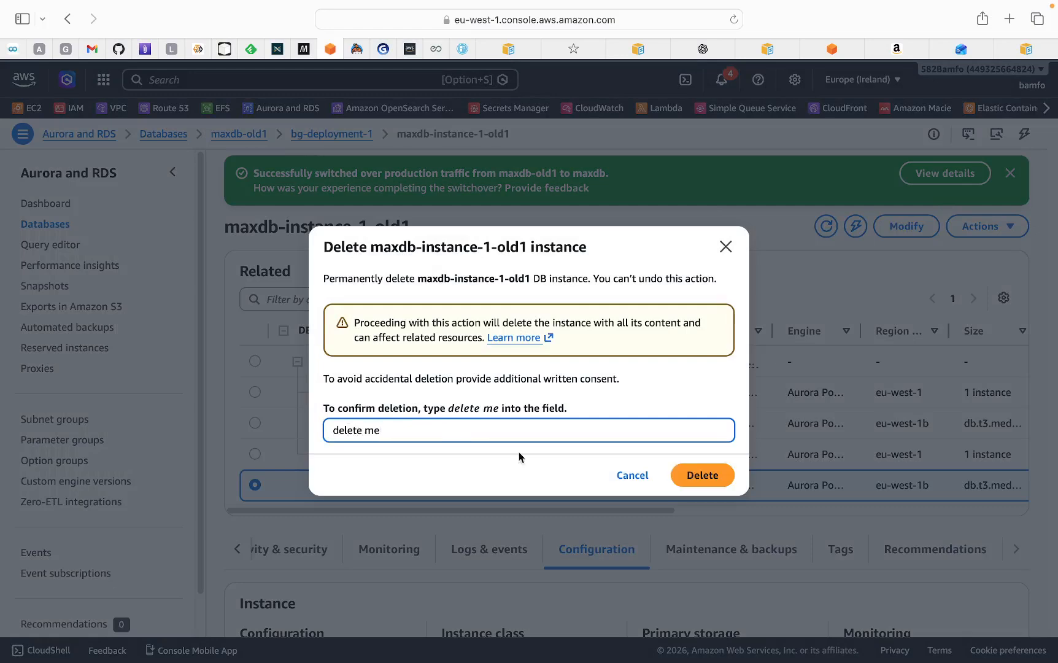
click(701, 474)
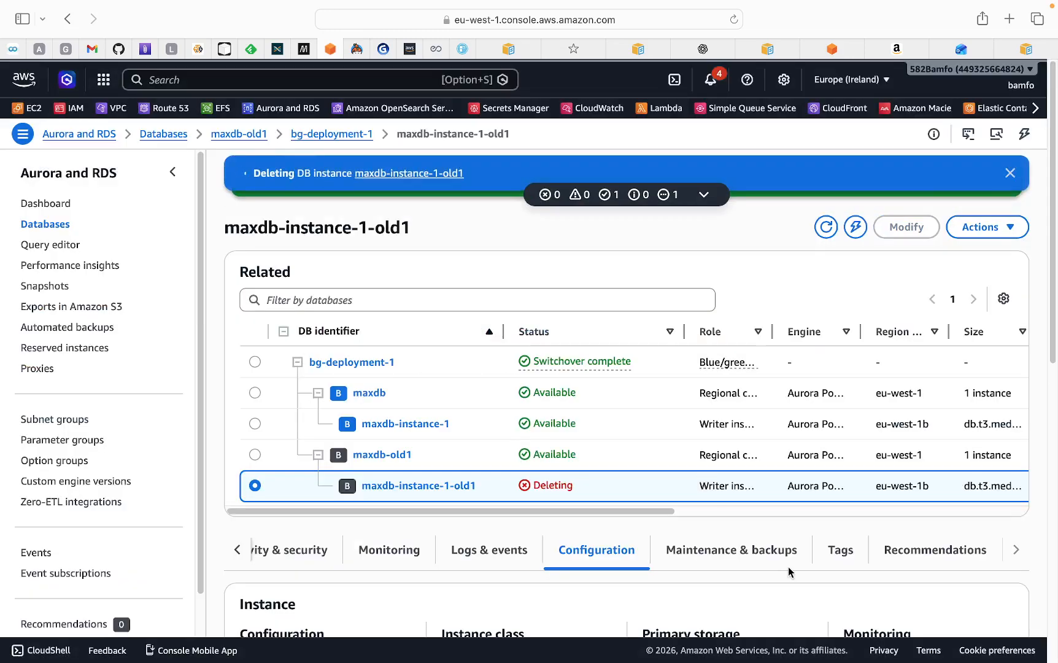
mouse_move(764, 660)
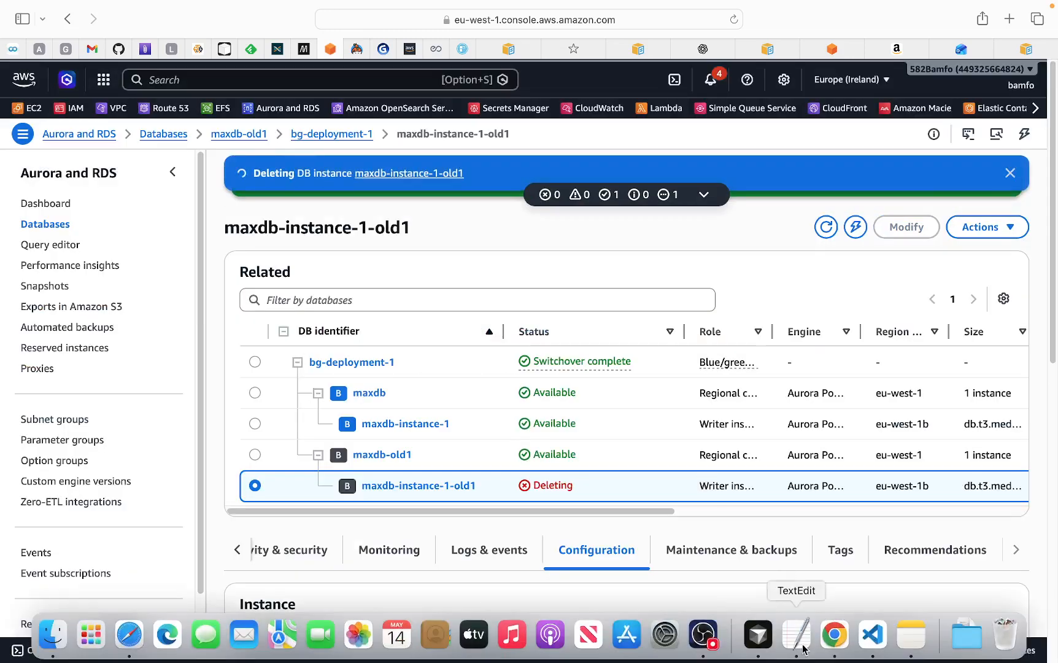